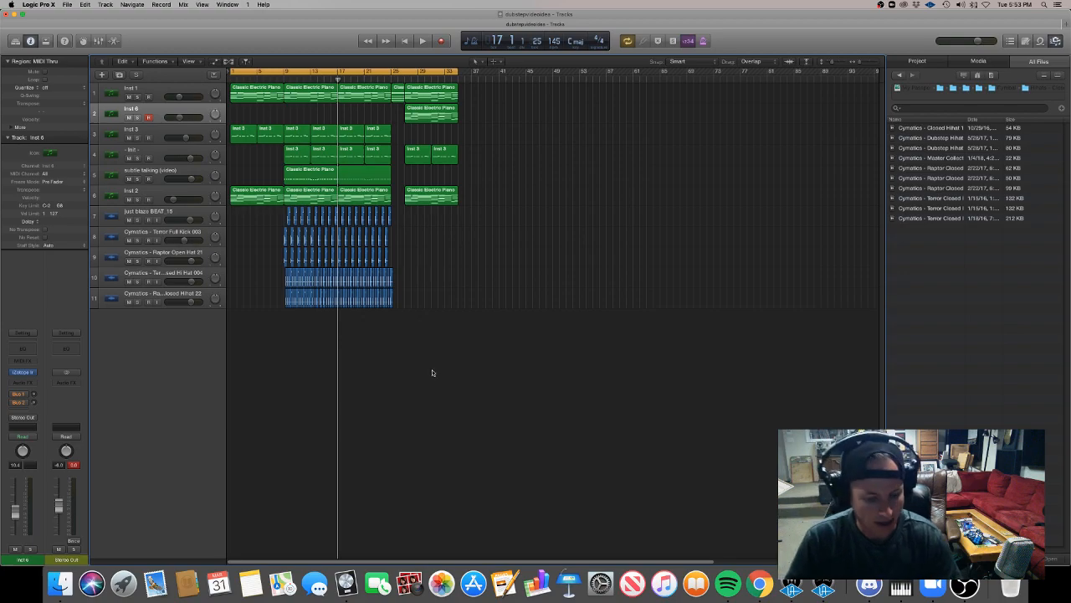
Play the arrangement from the beginning.
scroll(385, 363, up, 3)
scroll(385, 363, left, 2)
scroll(385, 363, down, 4)
scroll(385, 363, up, 2)
scroll(384, 363, left, 2)
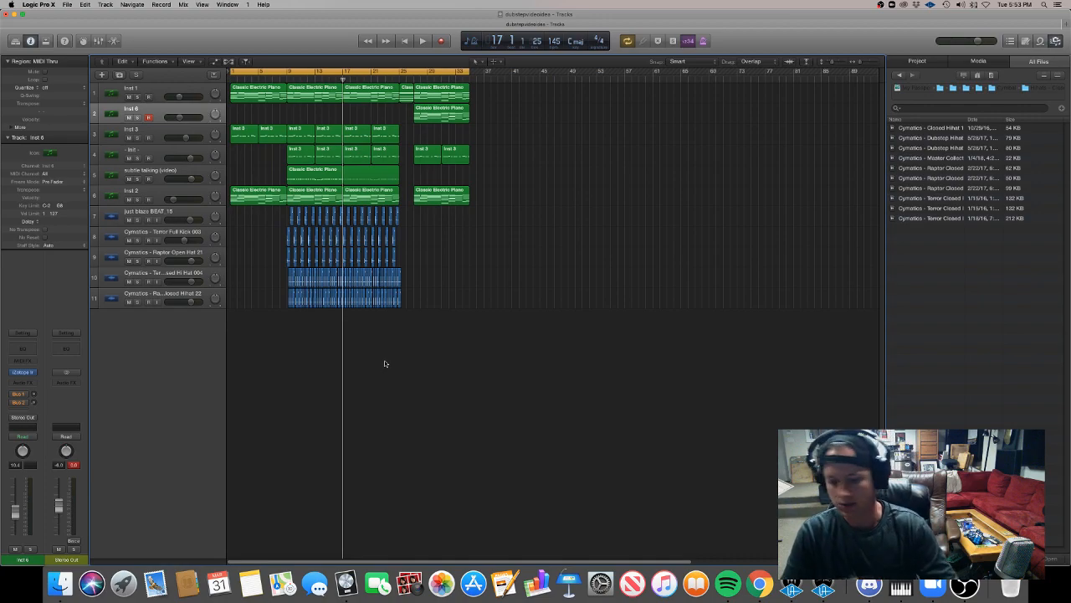
key(space)
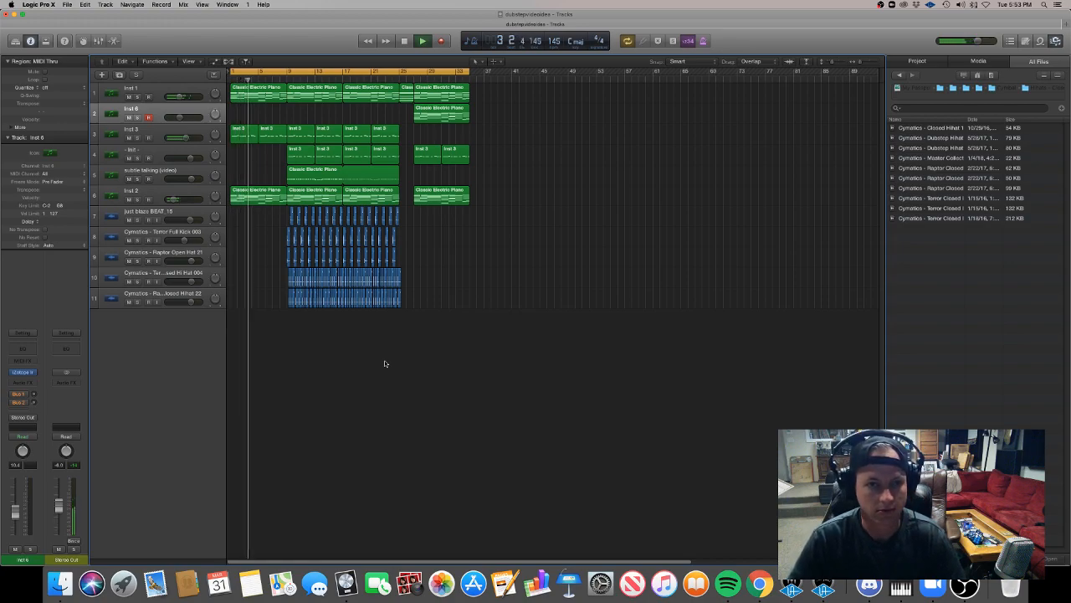
Insert a Channel EQ on the Inst 3 track and close its plug-in window.
click(144, 137)
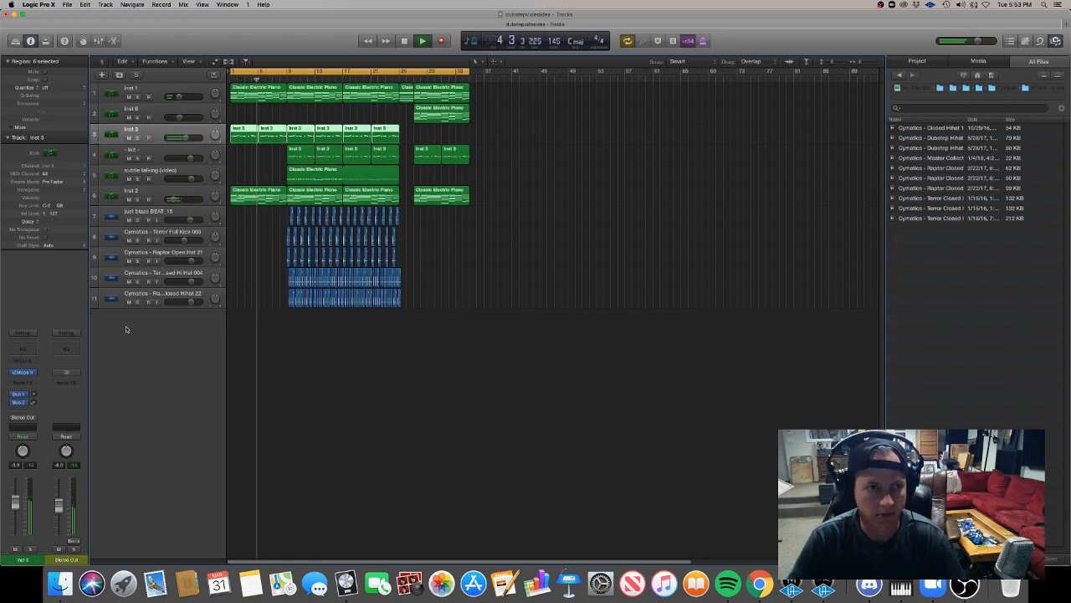
click(33, 350)
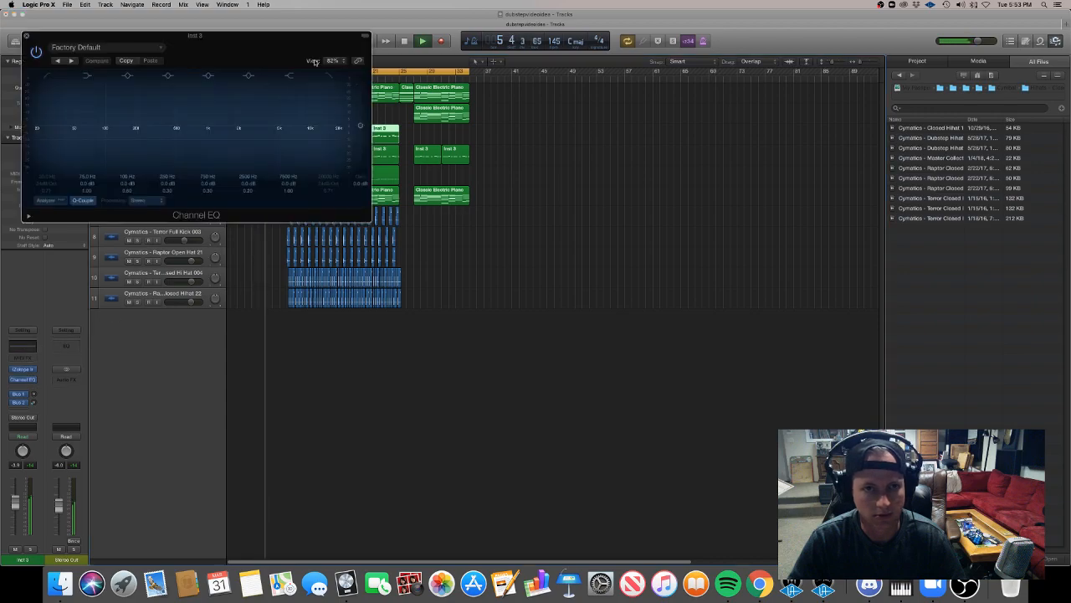
click(25, 36)
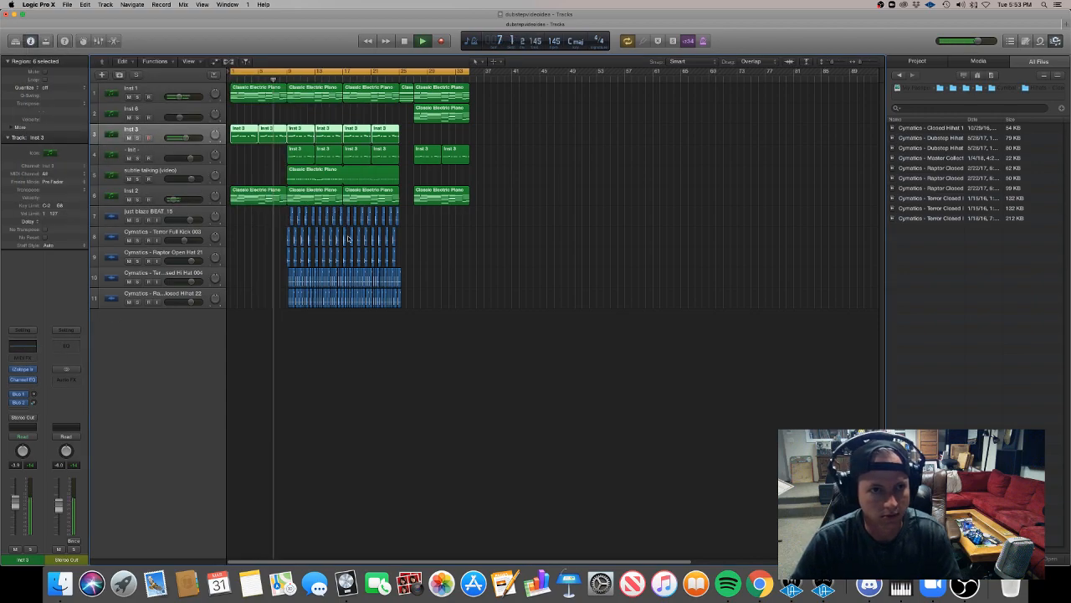
Automate the Channel EQ High Cut Frequency on Inst 3 to rise from a low cutoff at bar 1 to 20000 Hz at bar 9.
key(super+Down)
click(190, 192)
mouse_move(205, 171)
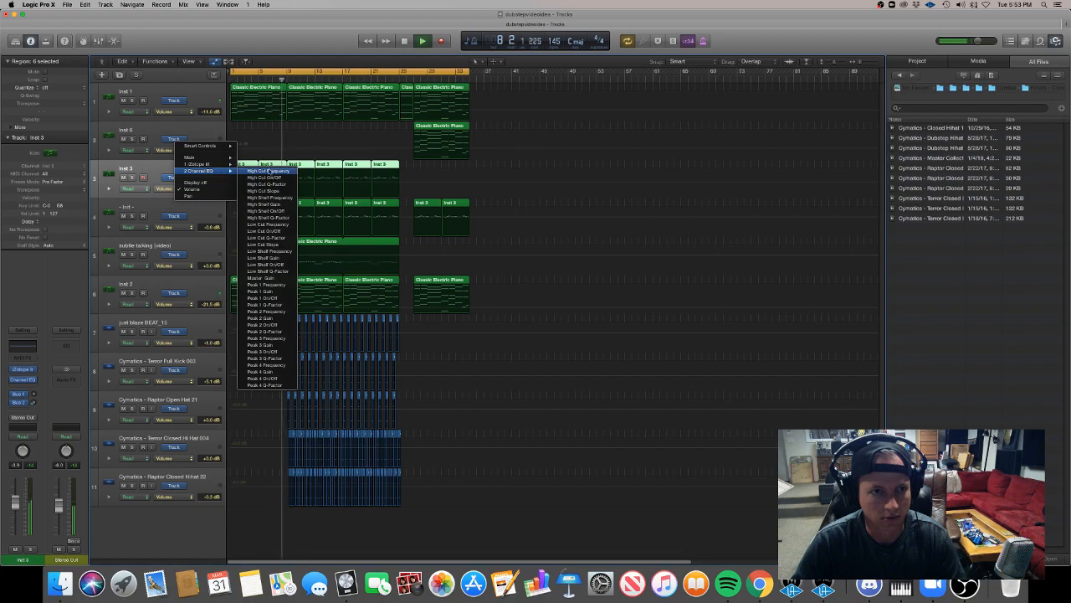
click(276, 171)
click(287, 173)
click(288, 172)
click(284, 172)
drag(265, 171, 231, 185)
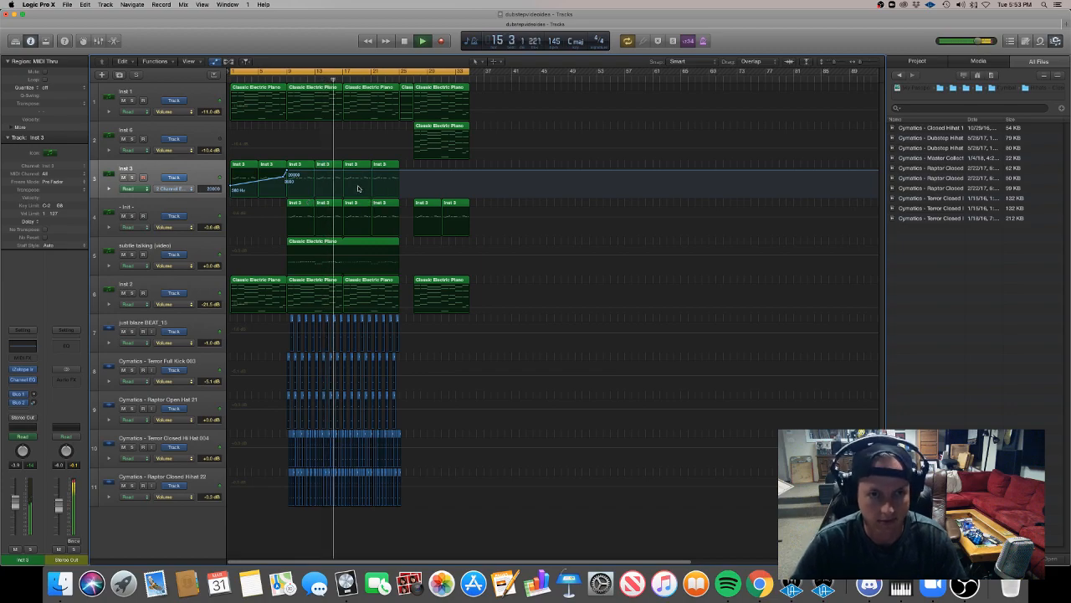
key(a)
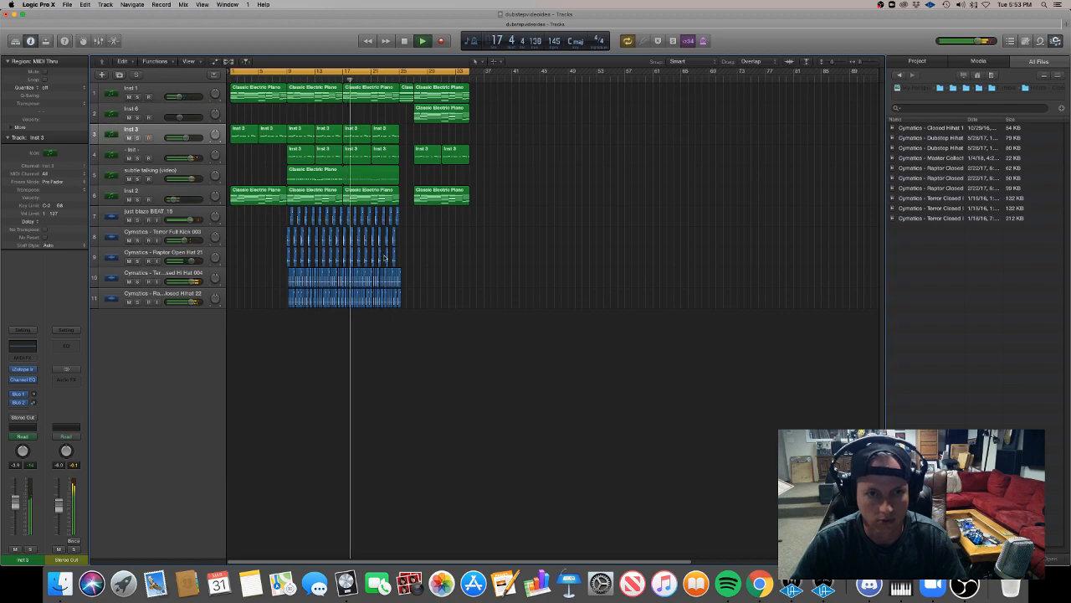
Listen through the arrangement past bar 27, checking the region layout, and replay it from bar 9.
key(super+Right)
key(super+Right)
key(super+Right)
scroll(385, 257, right, 1)
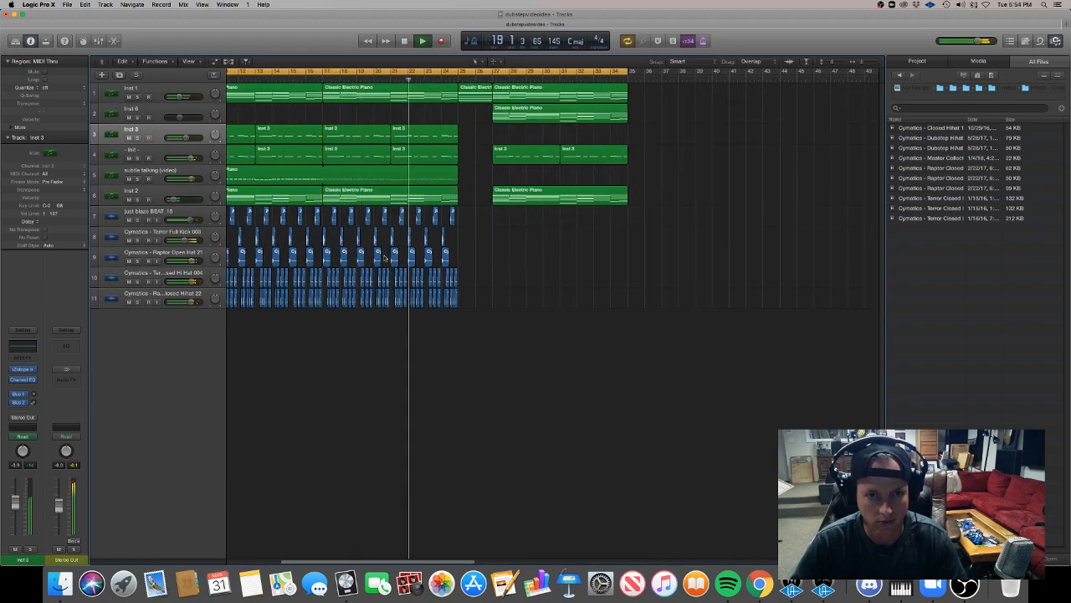
scroll(385, 257, left, 3)
key(super+Right)
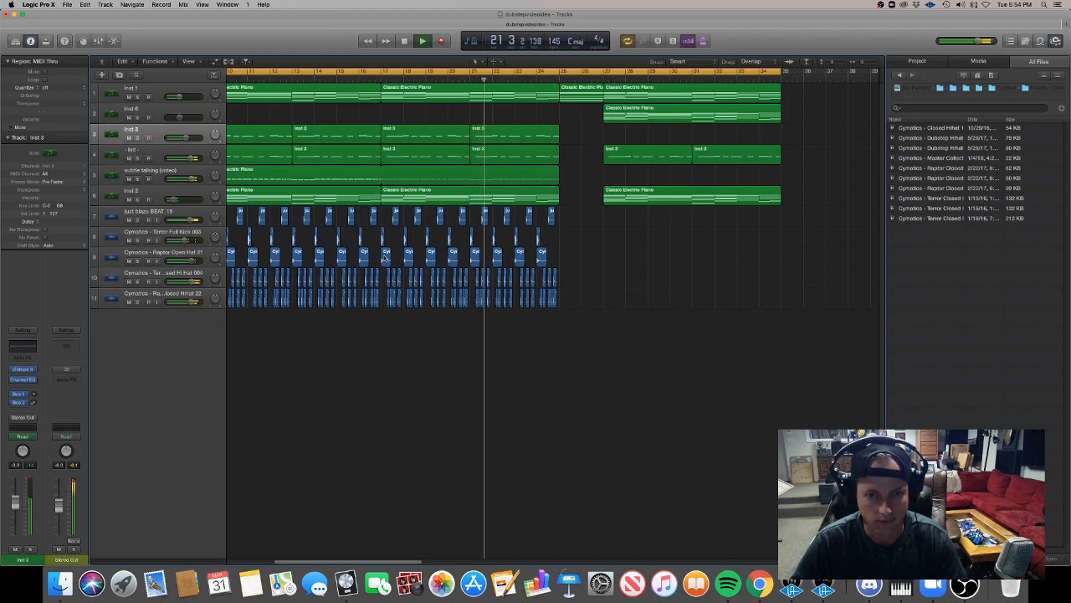
key(super+Right)
key(super+Right)
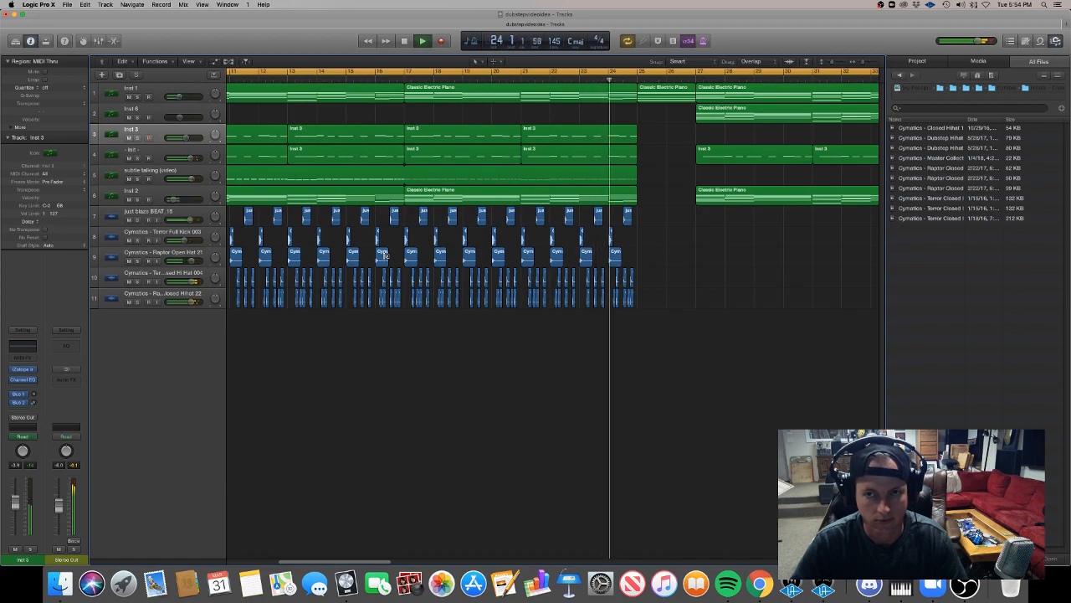
key(super+Left)
key(super+Left)
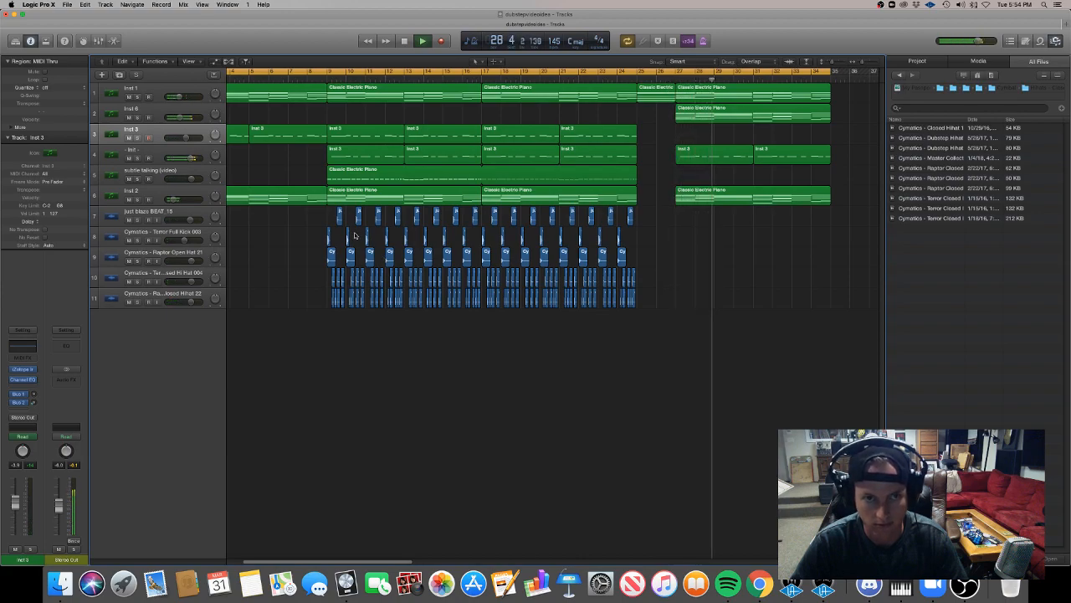
click(326, 81)
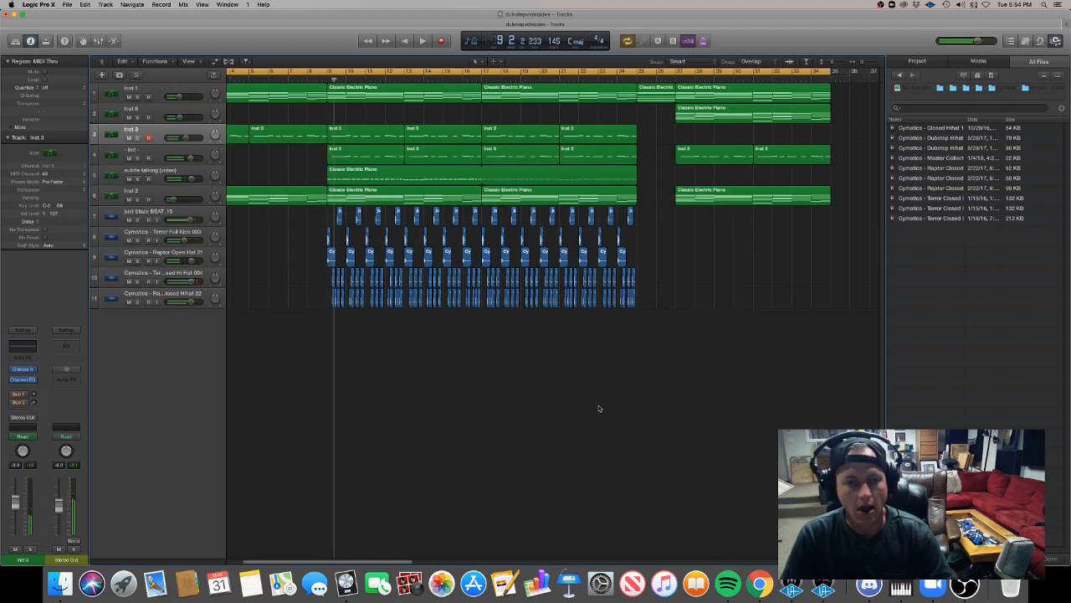
Copy the closed hi-hat pair at beat 2 of bar 17 on tracks 10 and 11 to half a beat earlier.
scroll(570, 412, up, 6)
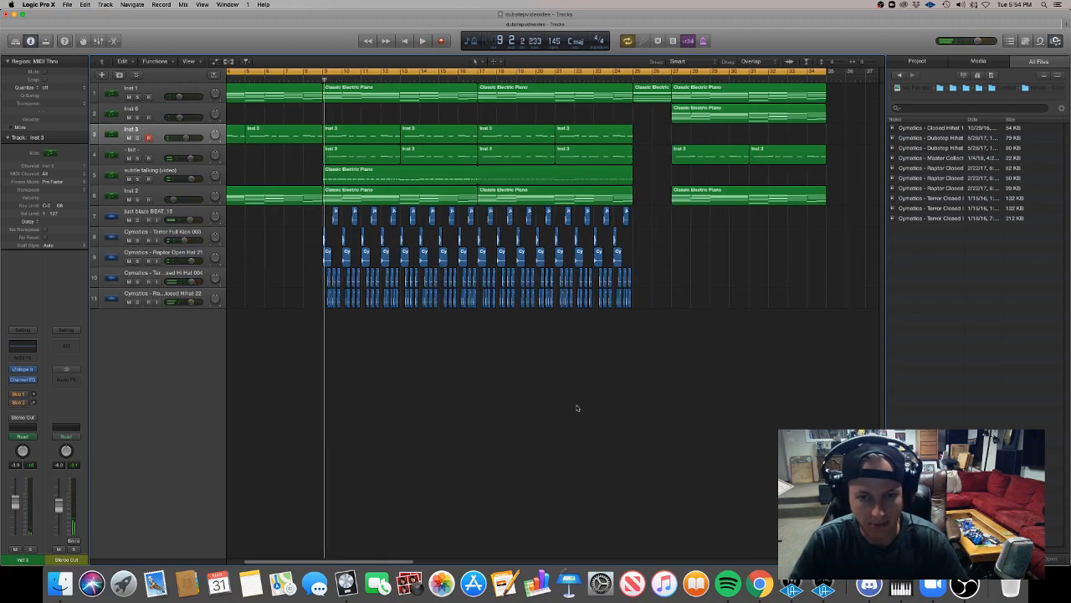
scroll(577, 405, left, 3)
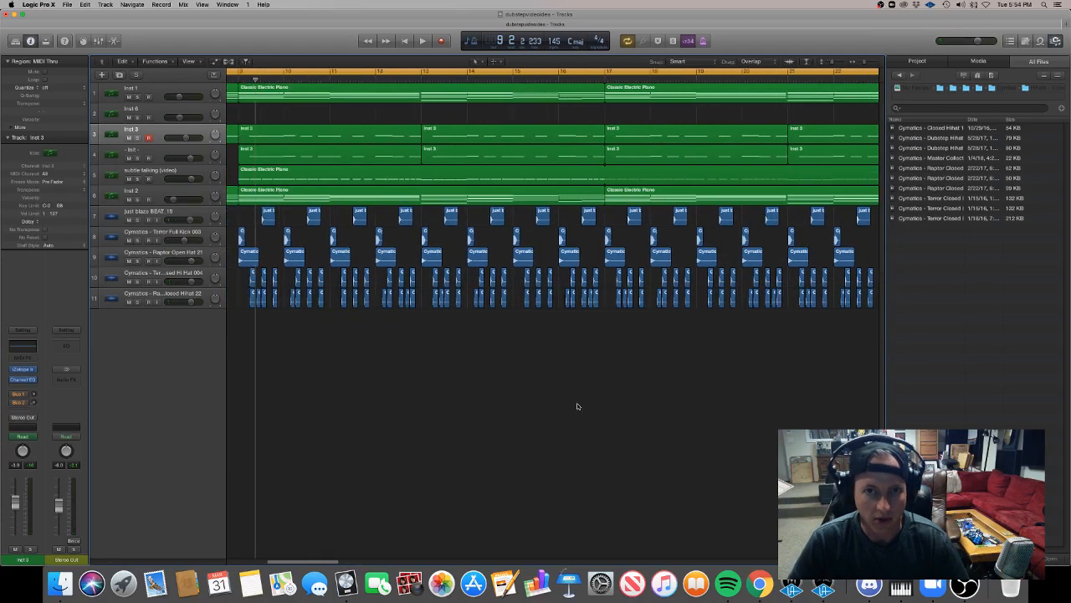
scroll(577, 405, down, 3)
scroll(579, 406, right, 2)
scroll(578, 405, up, 3)
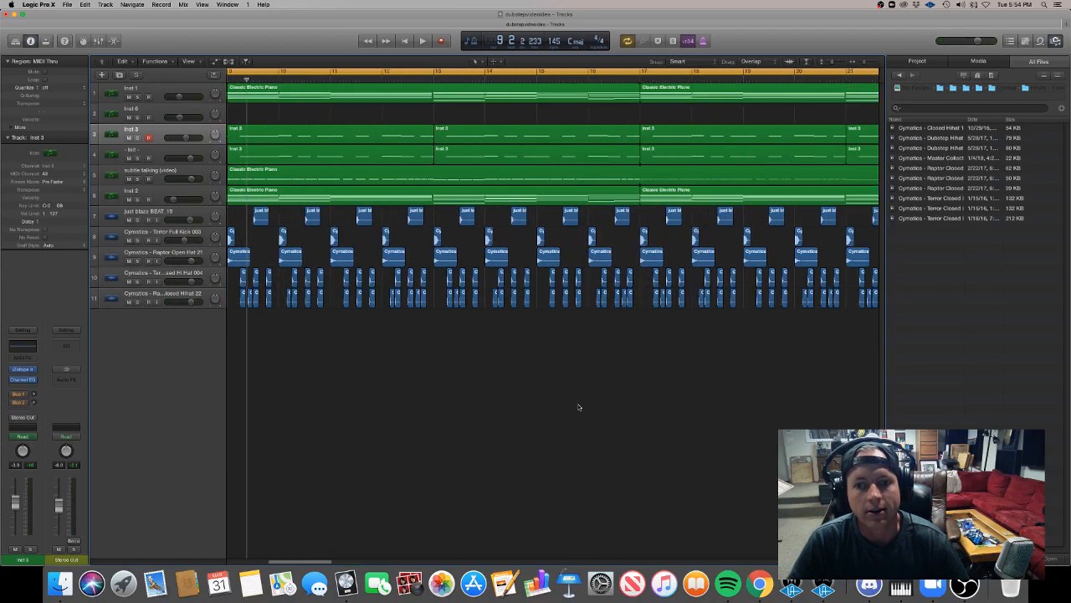
scroll(578, 407, right, 5)
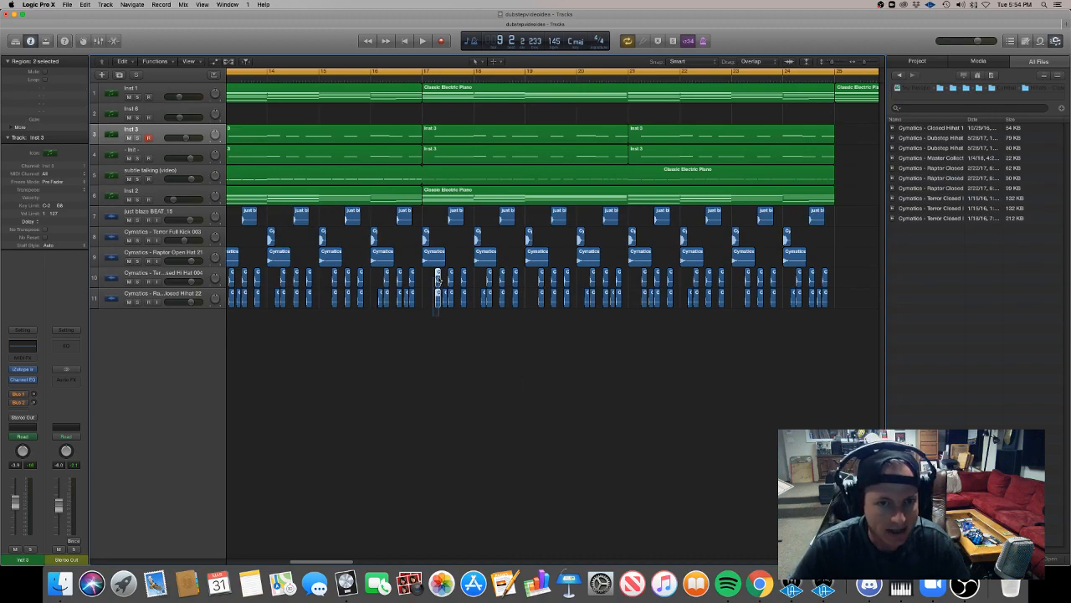
scroll(437, 278, up, 3)
scroll(438, 278, down, 4)
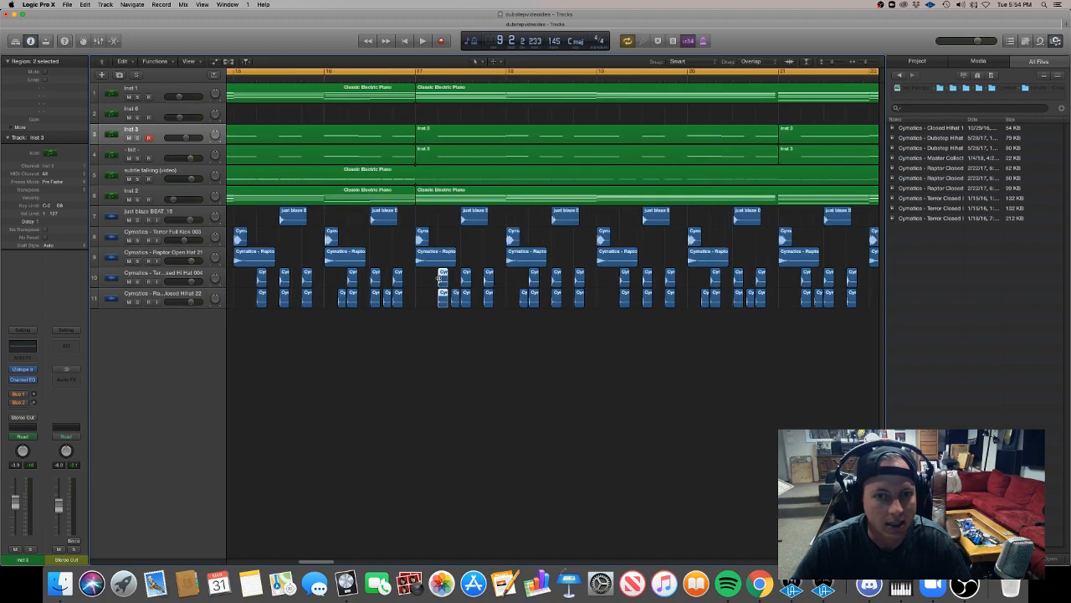
scroll(437, 279, down, 4)
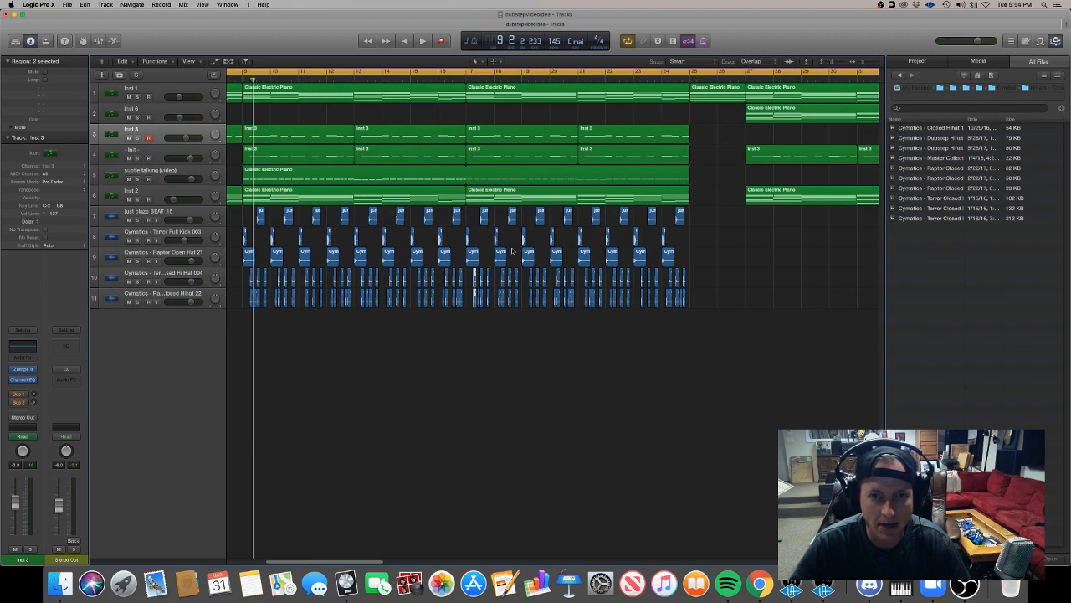
scroll(552, 293, left, 3)
scroll(576, 310, up, 1)
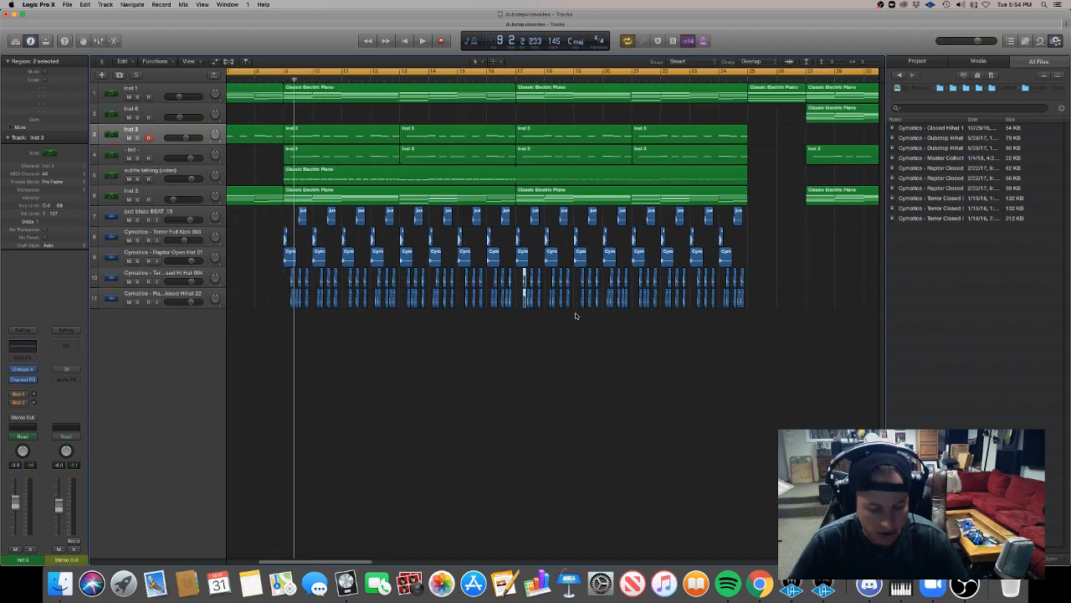
scroll(575, 315, up, 5)
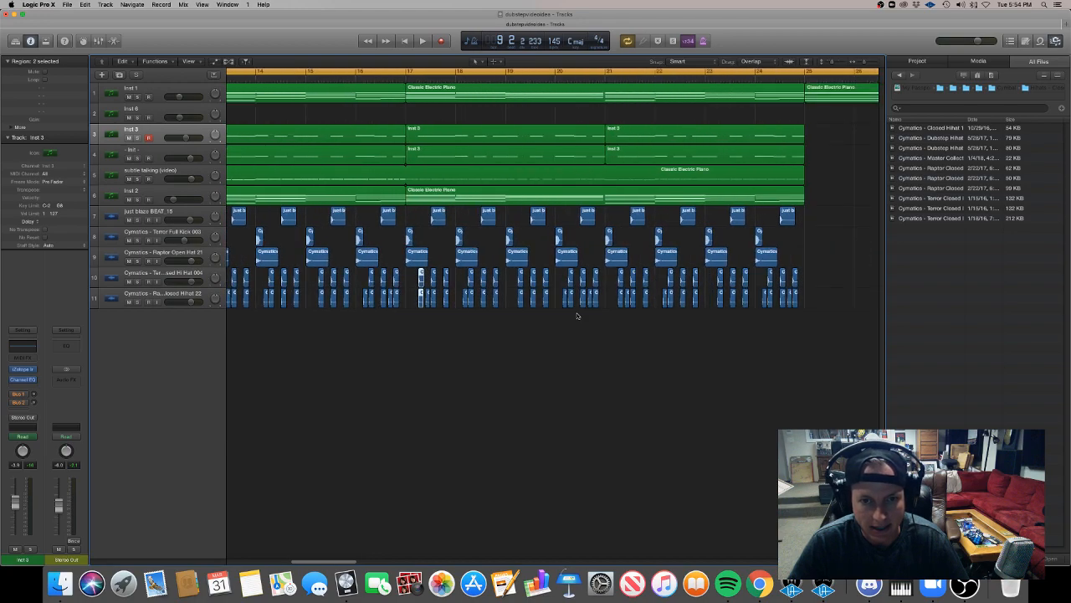
scroll(576, 316, left, 2)
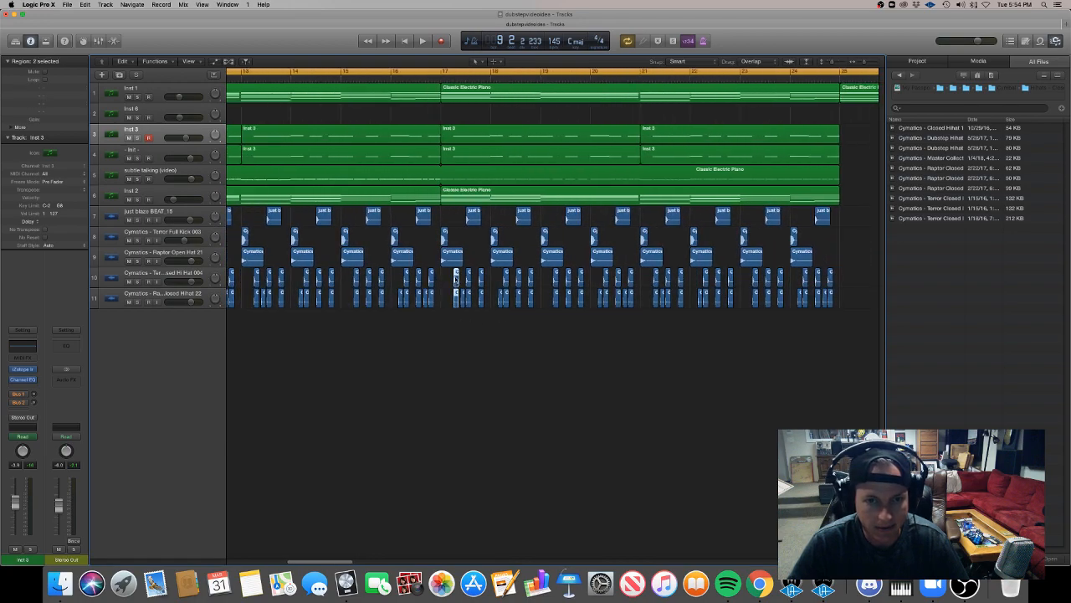
scroll(456, 280, up, 4)
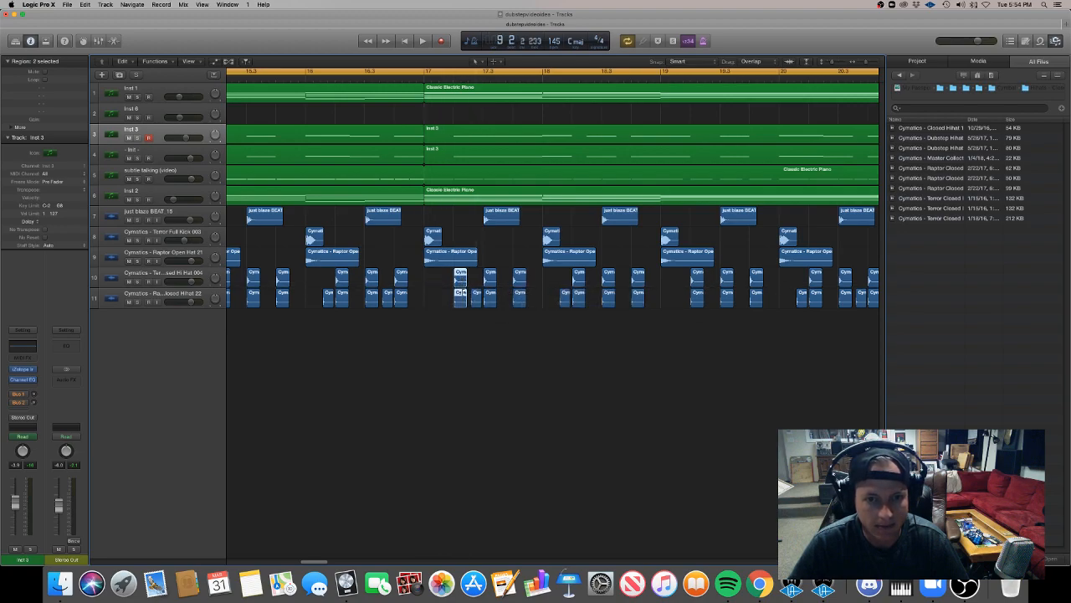
mouse_move(462, 278)
mouse_down()
mouse_move(437, 280)
mouse_move(447, 282)
mouse_up()
Start playback and set the cycle range to bars 17 through 25.
key(space)
scroll(433, 185, down, 10)
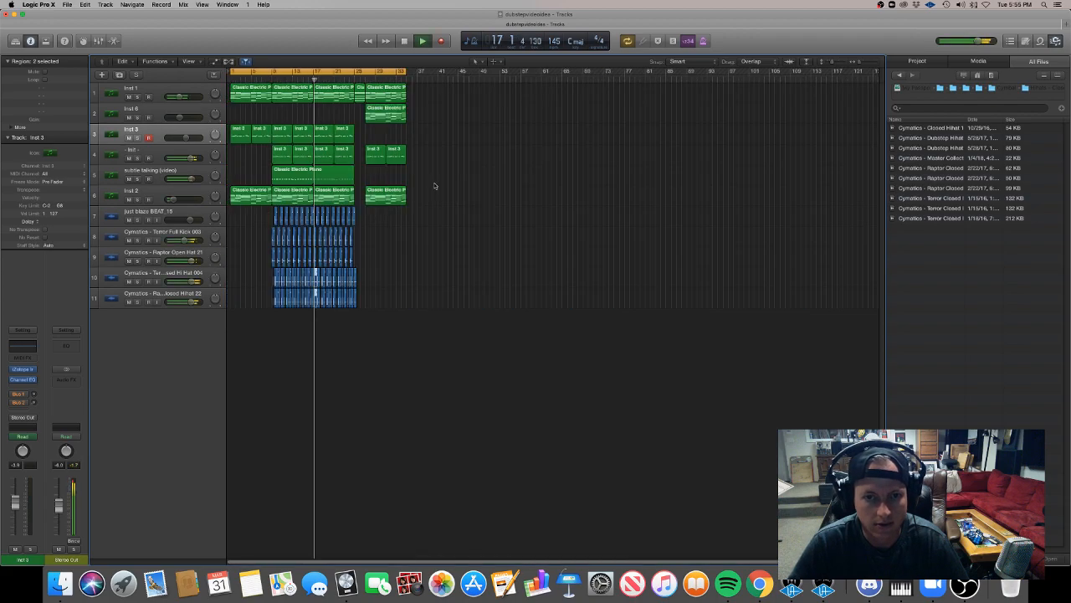
drag(318, 71, 355, 73)
Shorten the copied closed hi-hat pair and duplicate it into a three-hit sixteenth-note roll leading into beat 2 of bar 17.
scroll(357, 127, up, 10)
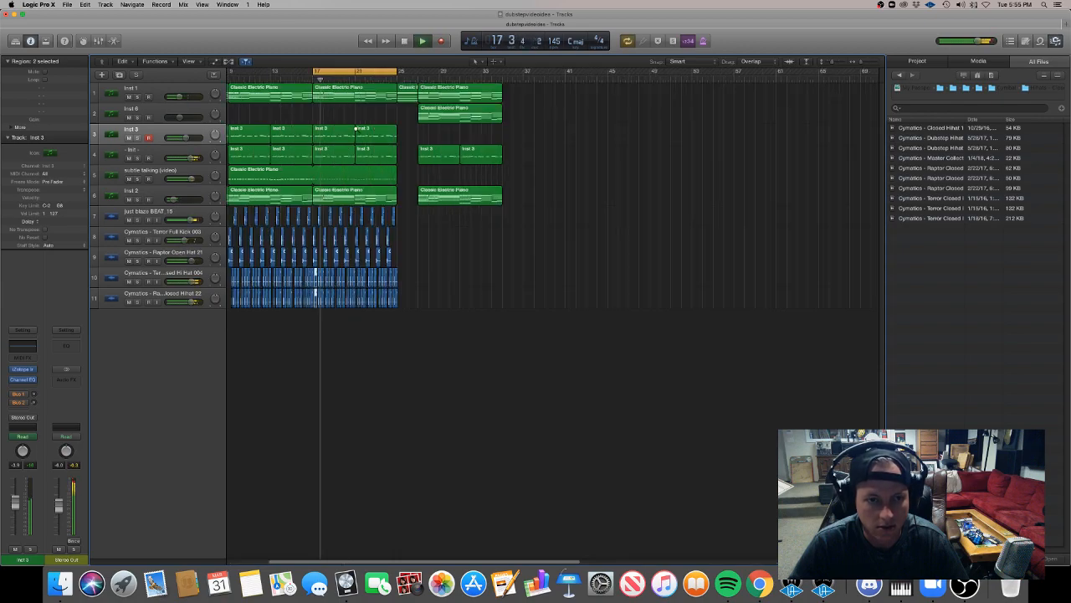
scroll(316, 276, up, 5)
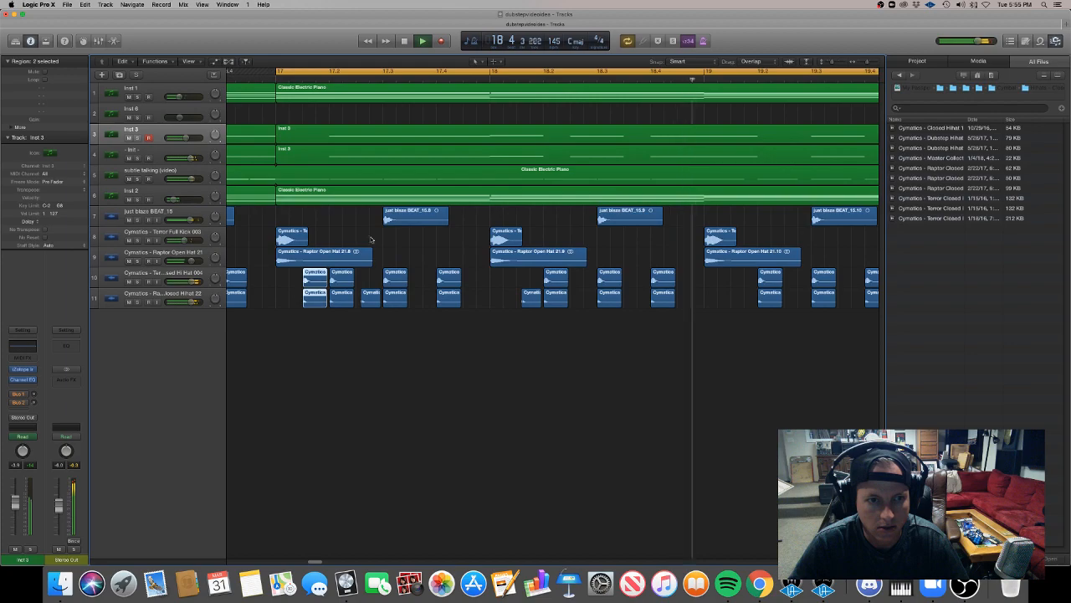
mouse_move(312, 279)
mouse_down()
mouse_move(292, 280)
mouse_move(311, 283)
mouse_up()
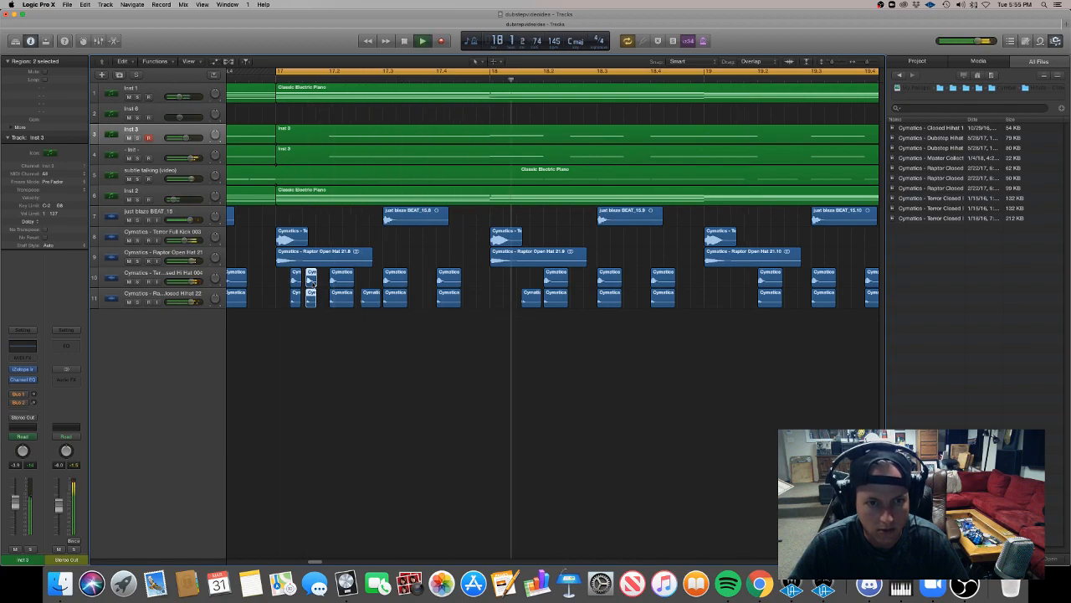
drag(311, 283, 322, 285)
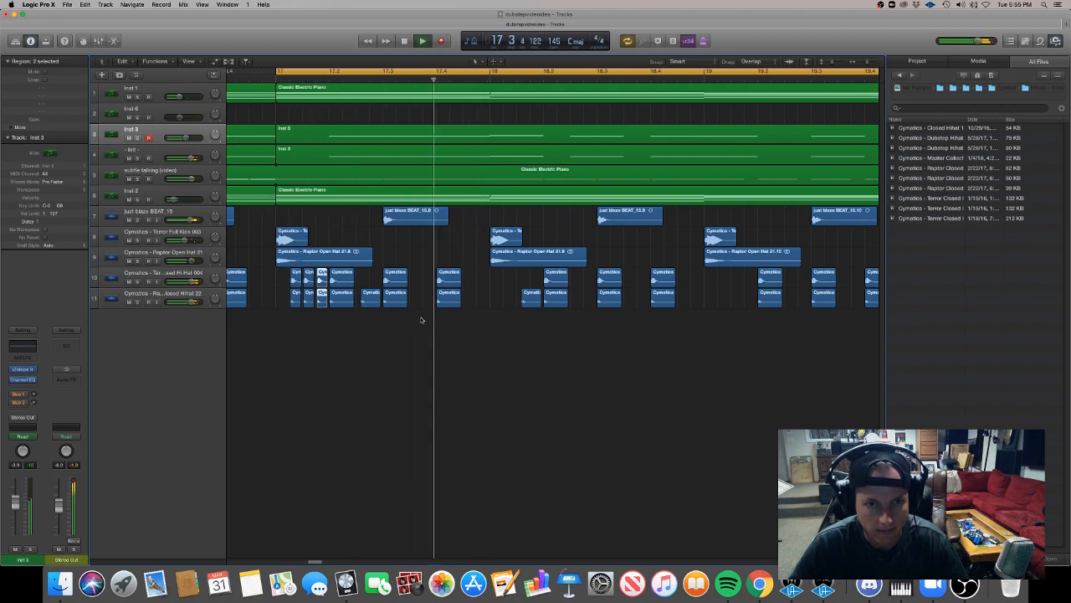
Turn the closed hi-hat pair at beat 4 of bar 17 into a roll of three short hits.
drag(447, 313, 448, 281)
click(443, 299)
key(space)
drag(459, 321, 469, 285)
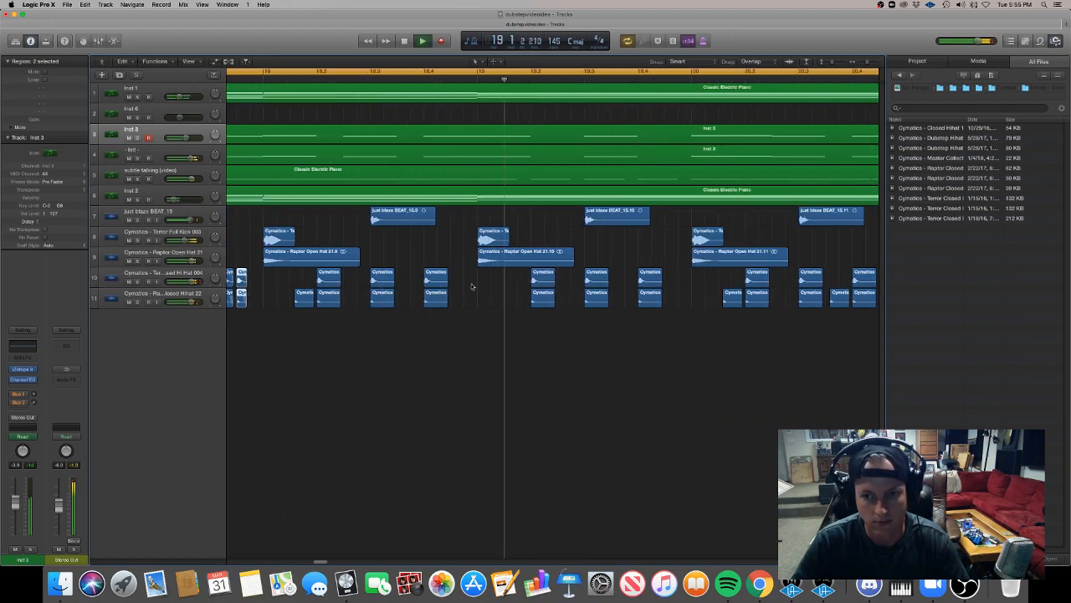
Add a short closed hi-hat pair just before beat 2 of bar 19 on tracks 10 and 11.
key(super+Left)
key(super+Left)
key(super+Left)
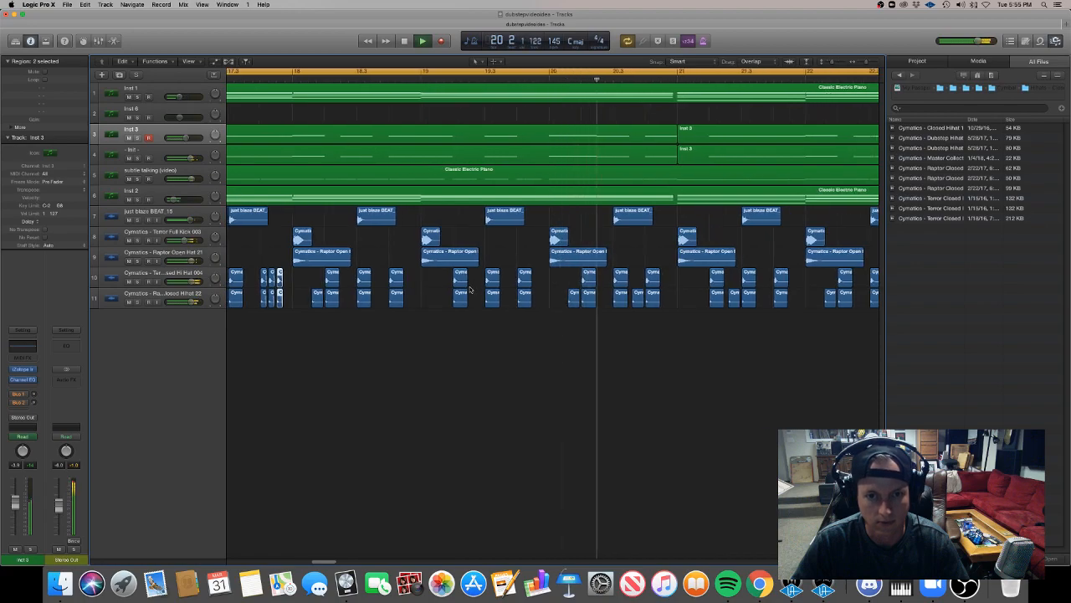
scroll(472, 286, left, 2)
mouse_move(529, 331)
mouse_down()
mouse_move(548, 289)
mouse_move(516, 279)
mouse_move(542, 321)
mouse_up()
key(space)
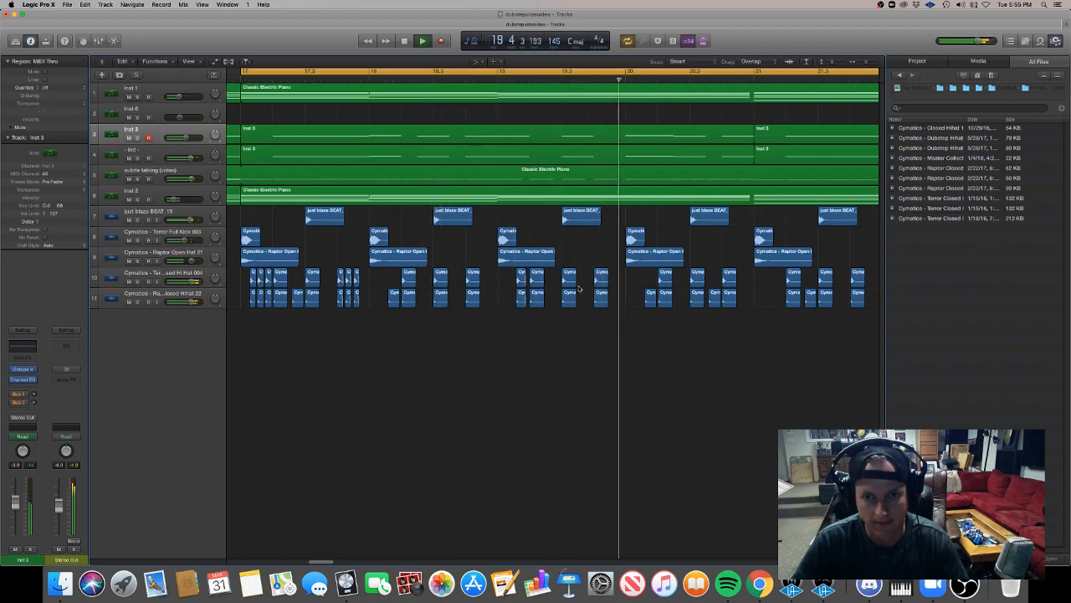
Copy the short closed hi-hat pair before beat 2 of bar 19 to midway between beats 3 and 4.
drag(518, 320, 524, 282)
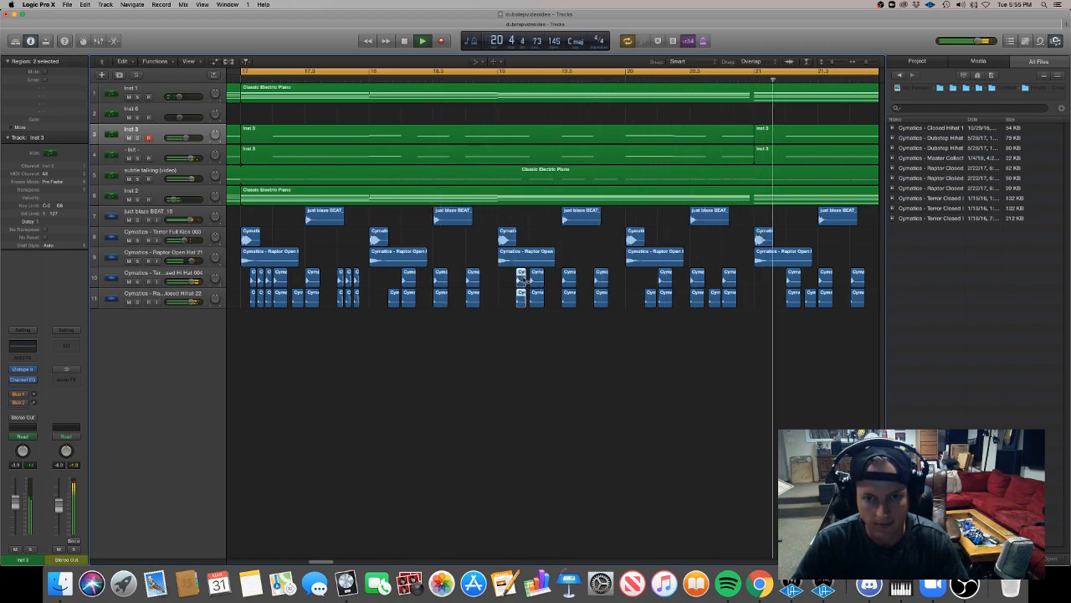
drag(521, 281, 585, 281)
scroll(593, 305, left, 1)
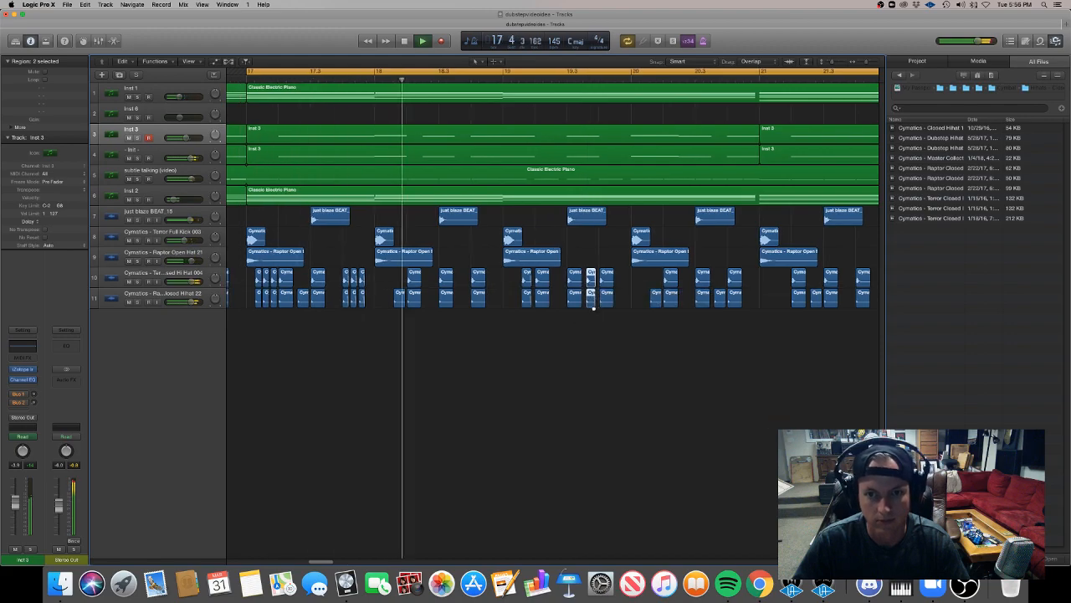
scroll(594, 311, down, 1)
scroll(594, 309, down, 3)
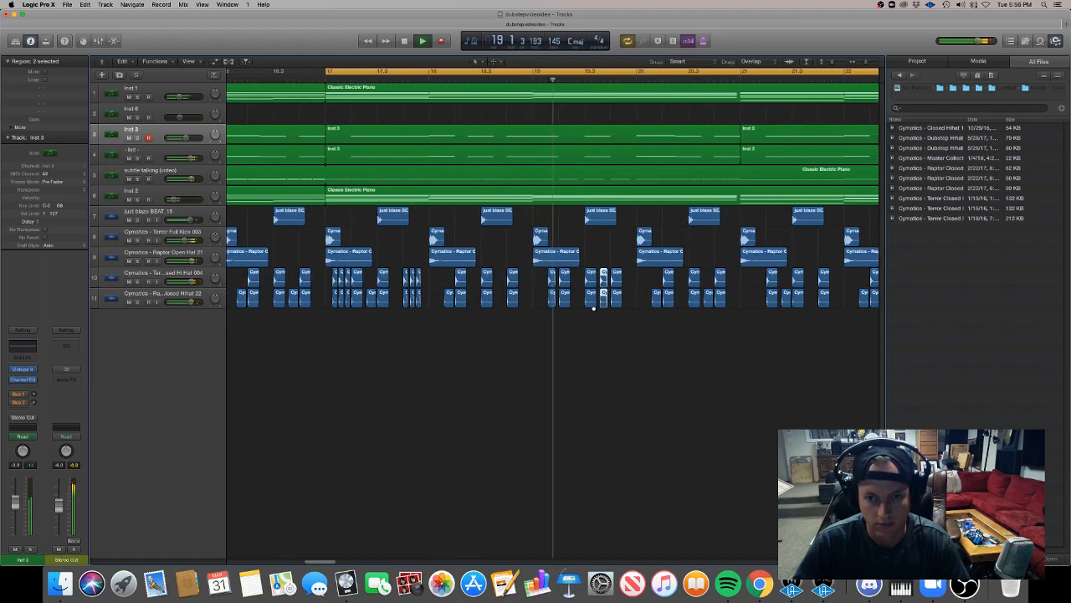
scroll(594, 310, down, 4)
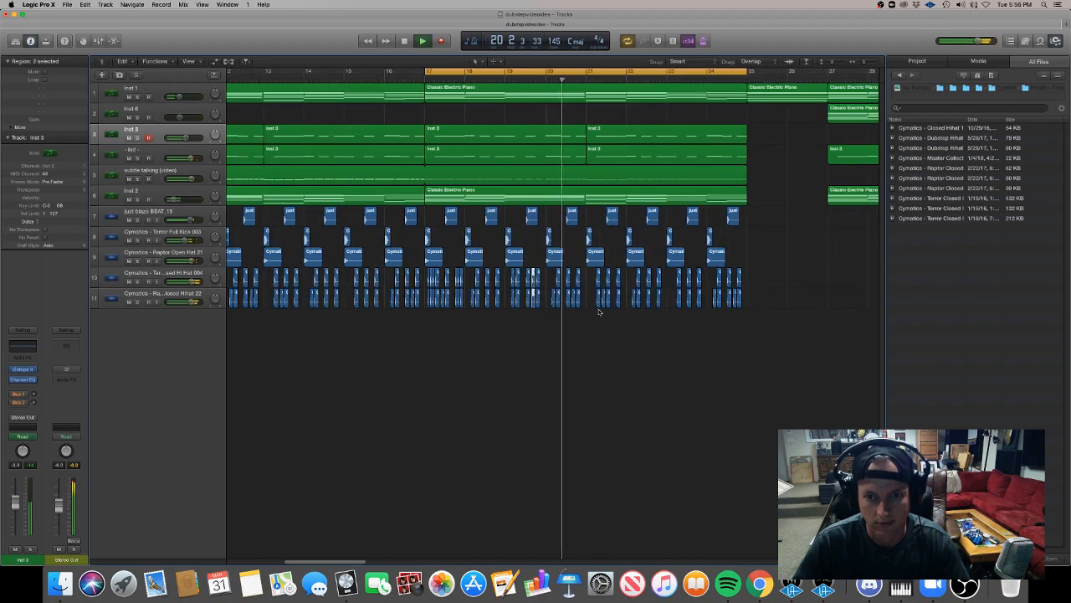
Delete the closed hi-hat regions in bars 21 to 24 on tracks 10 and 11.
drag(769, 323, 588, 274)
key(space)
key(Delete)
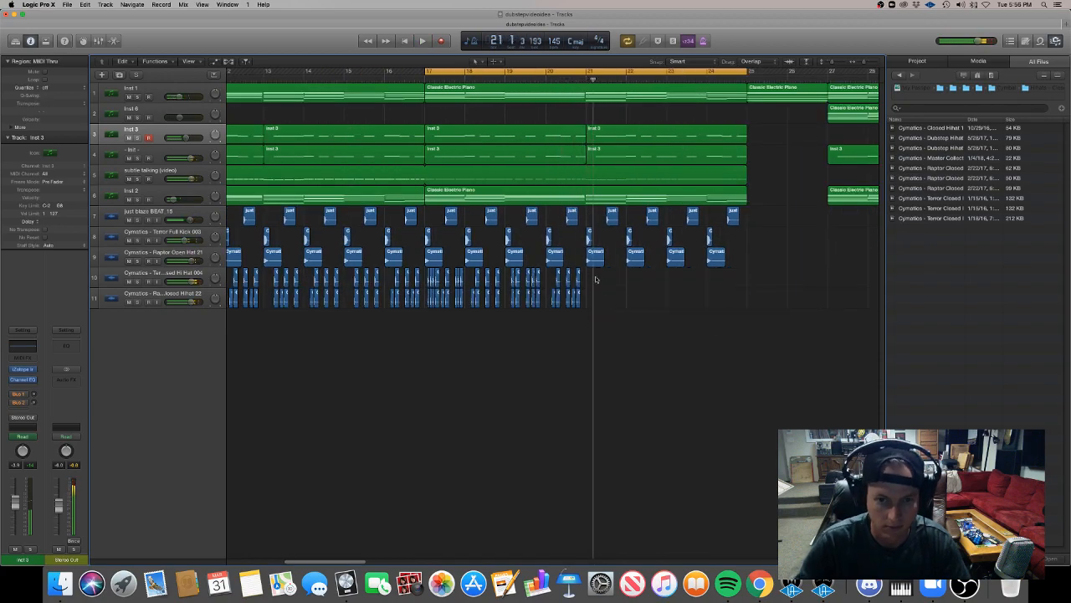
Copy the closed hi-hat pattern of bars 17 to 20 on tracks 10 and 11 to bar 21.
drag(612, 315, 451, 289)
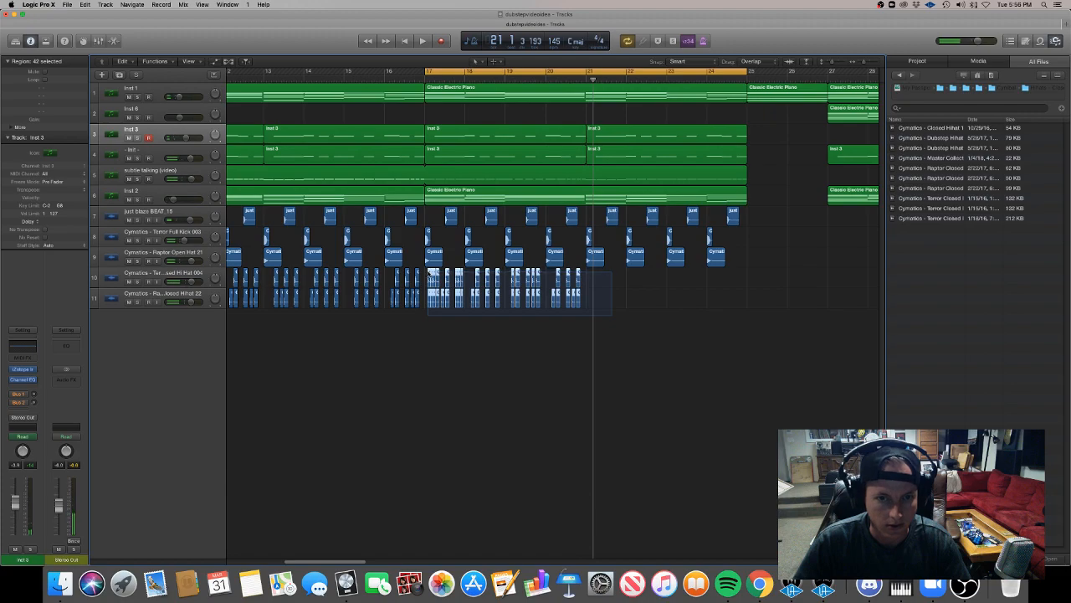
click(595, 256)
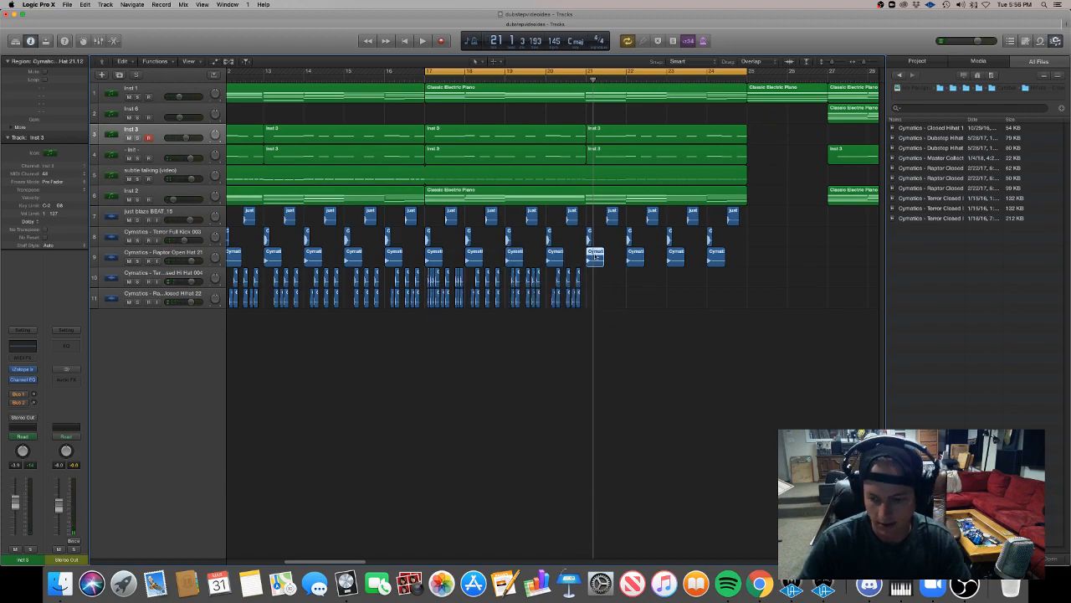
drag(633, 343, 592, 264)
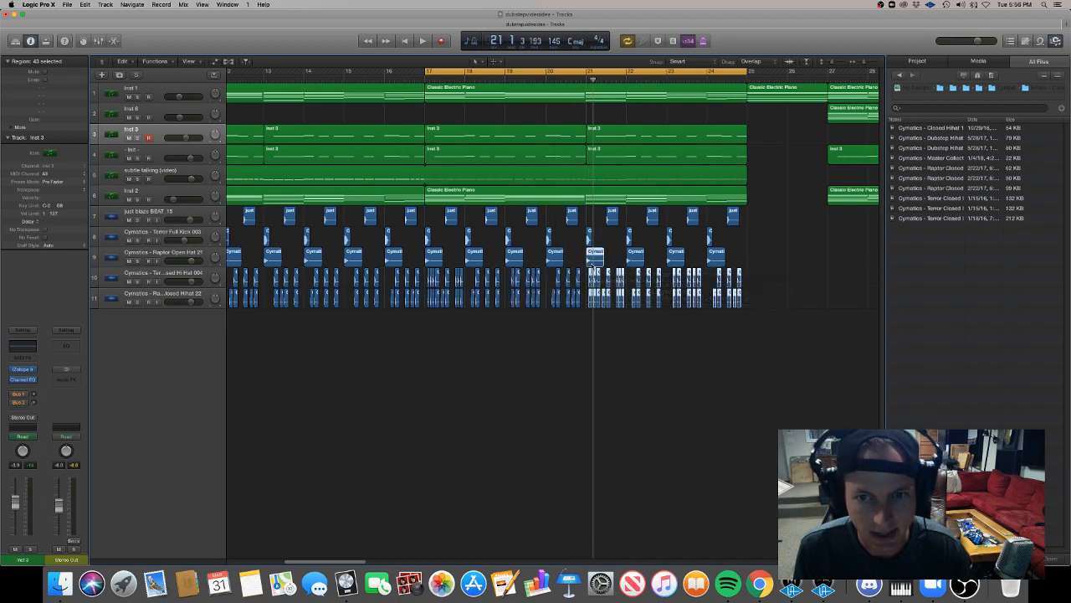
scroll(515, 304, up, 3)
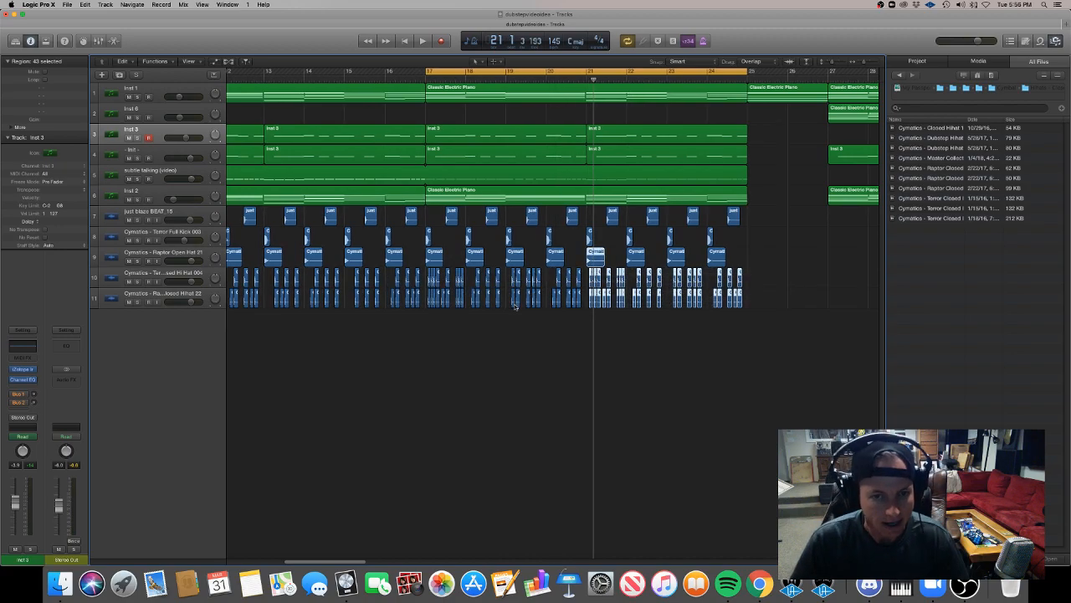
Turn off cycling and play the arrangement from bar 21 to examine the transition towards bar 27.
scroll(514, 304, down, 4)
scroll(515, 306, down, 2)
key(space)
key(space)
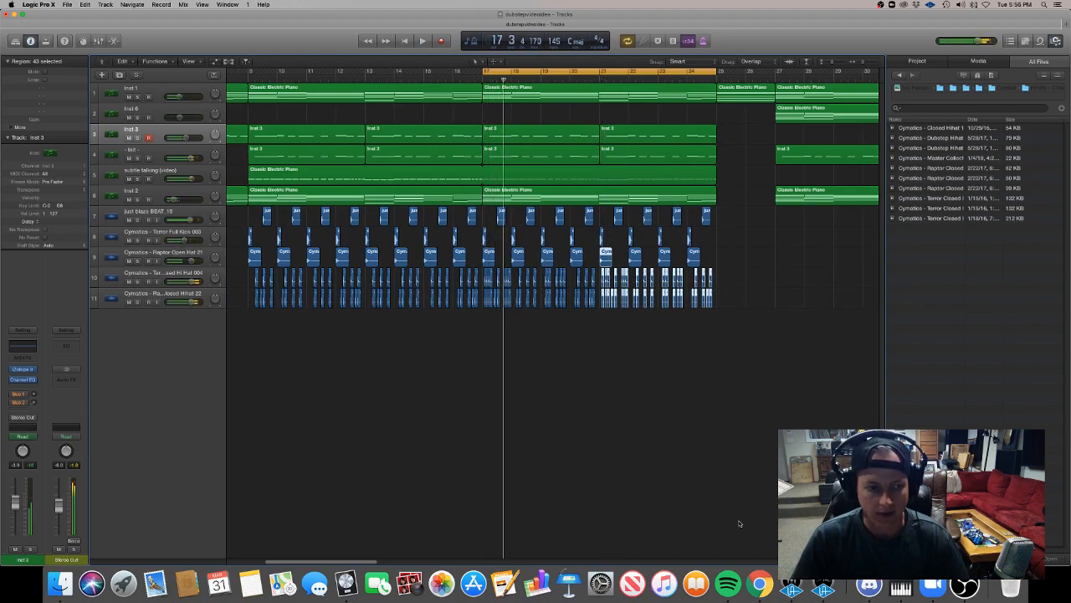
scroll(646, 470, right, 5)
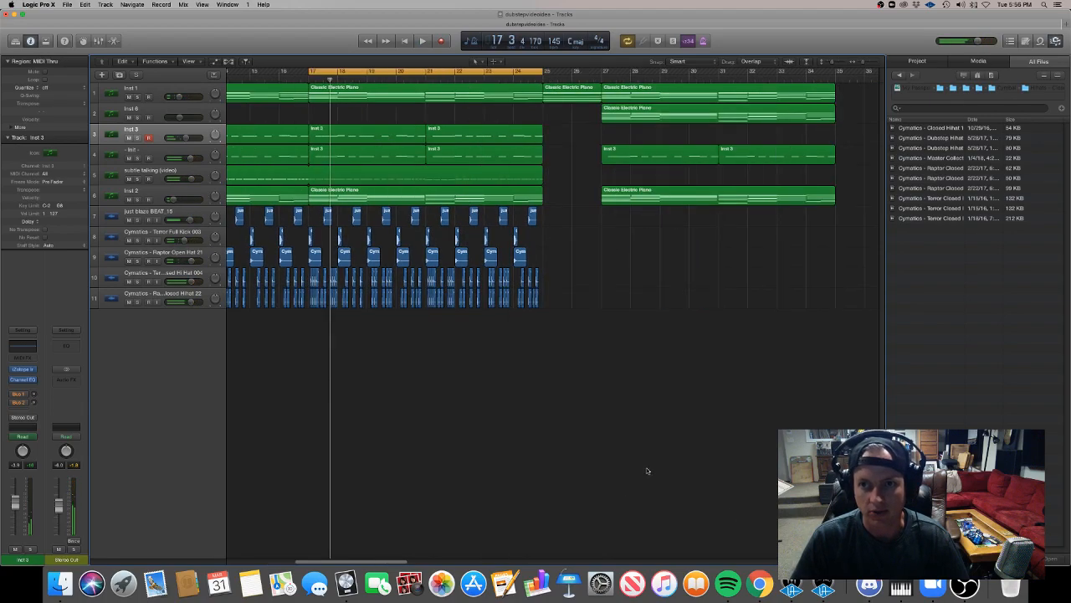
click(480, 71)
scroll(549, 181, left, 1)
scroll(561, 96, down, 1)
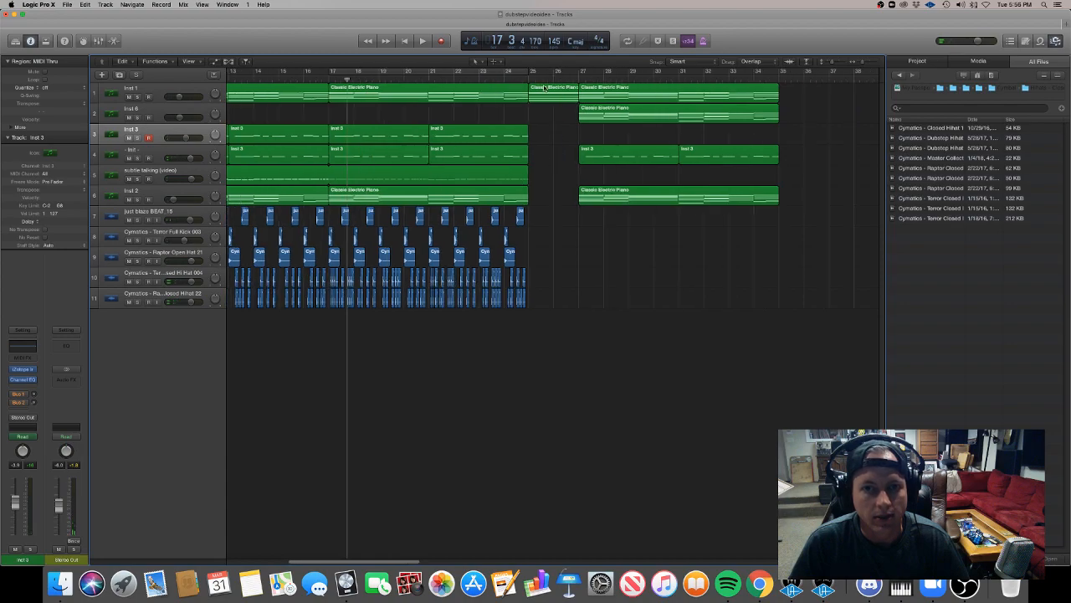
click(427, 77)
key(space)
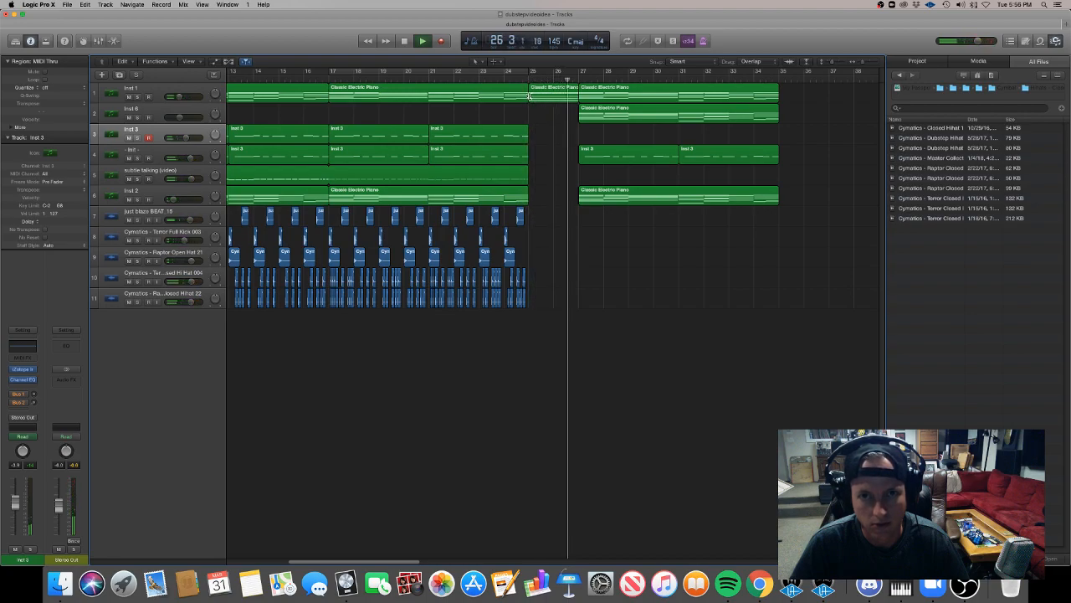
Stop playback and set the cycle range to run from bar 23 to bar 27.
click(423, 41)
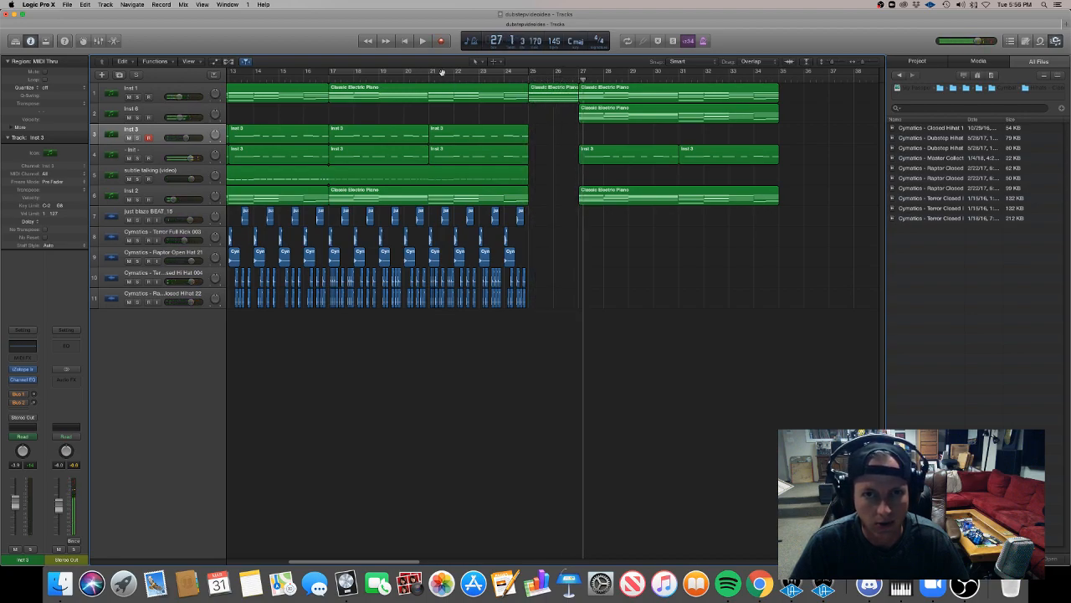
drag(433, 72, 576, 71)
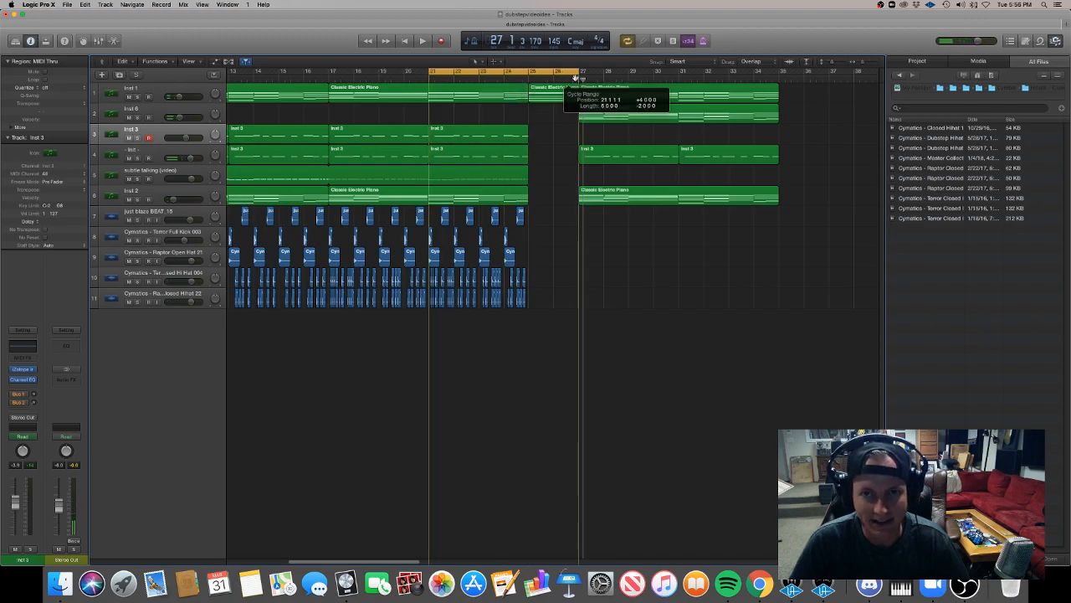
drag(430, 72, 482, 73)
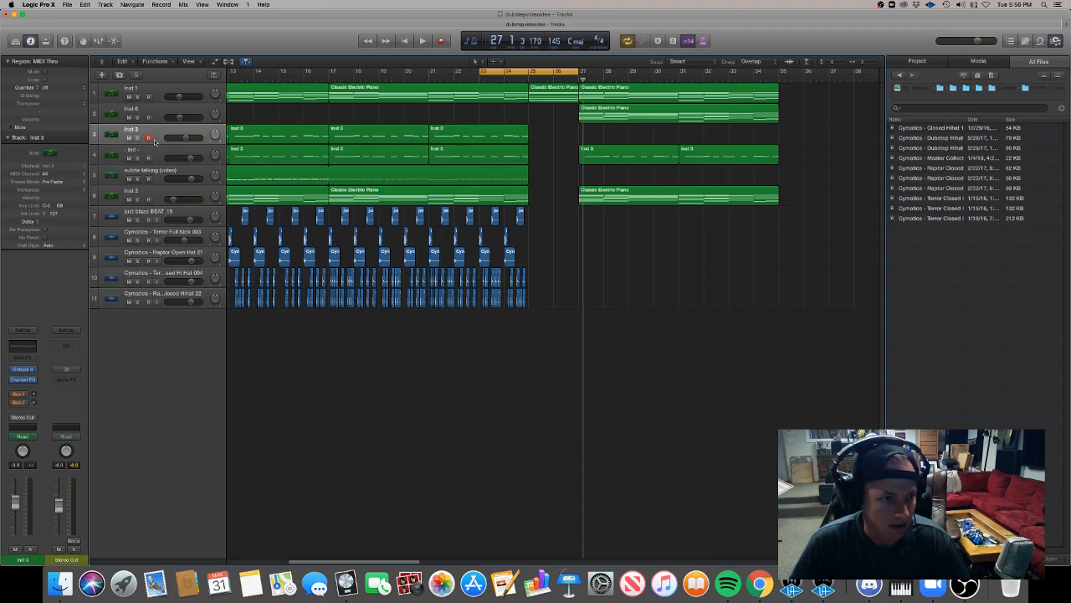
Duplicate the "subtle talking (video)" track twice with its settings and name the new tracks "uplifter" and "Impact".
click(162, 109)
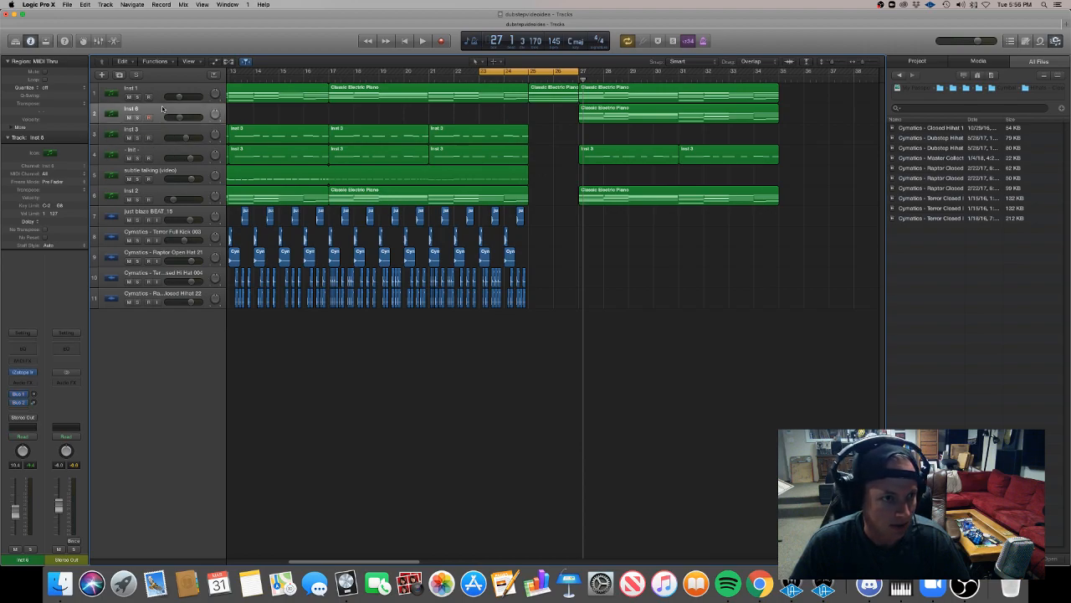
click(166, 192)
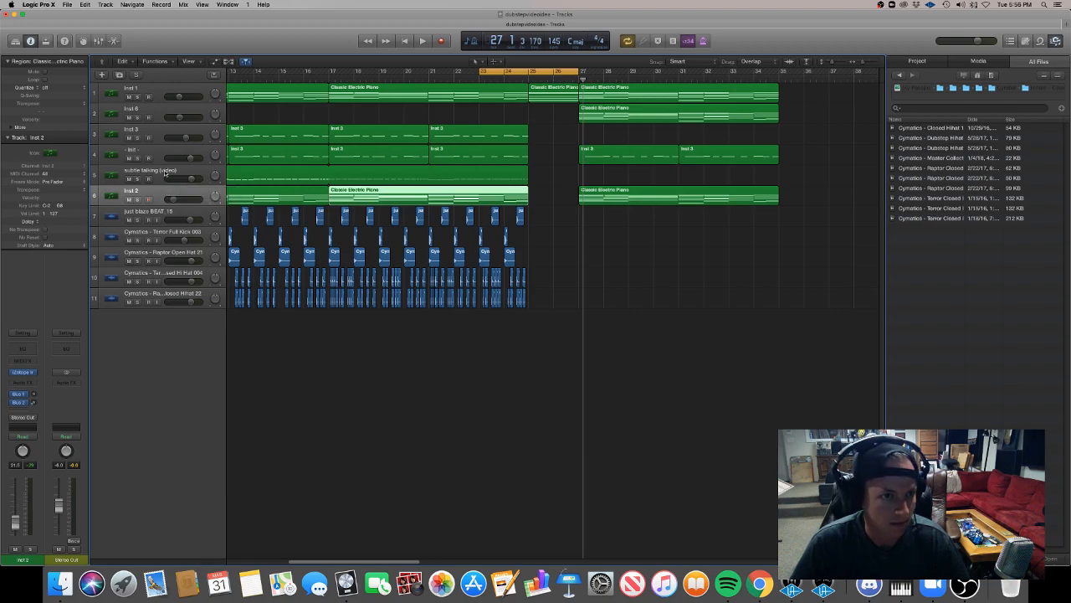
click(165, 172)
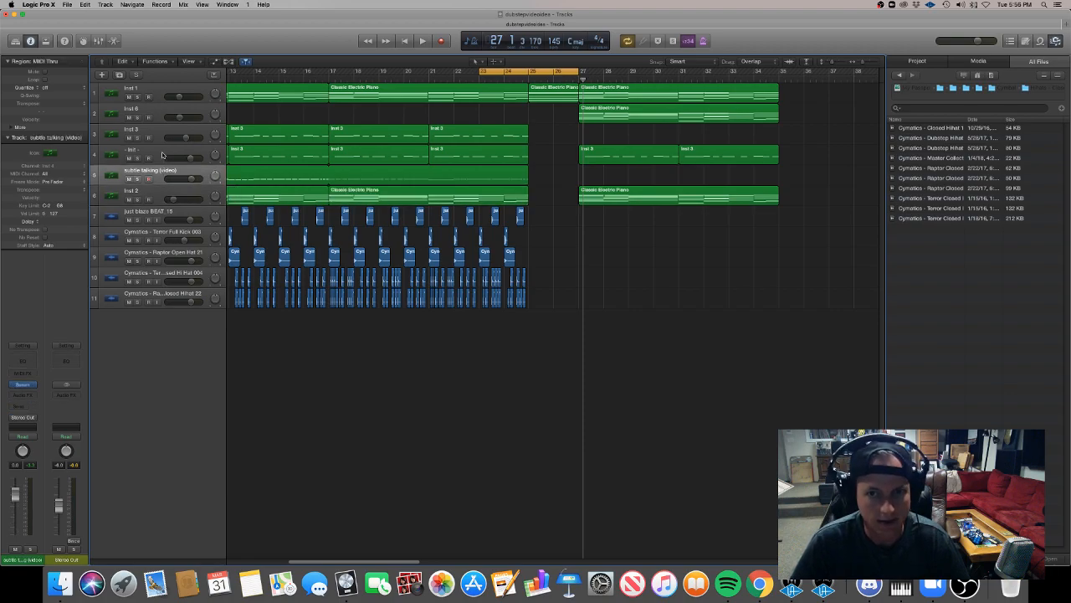
key(super+d)
key(super+d)
click(166, 191)
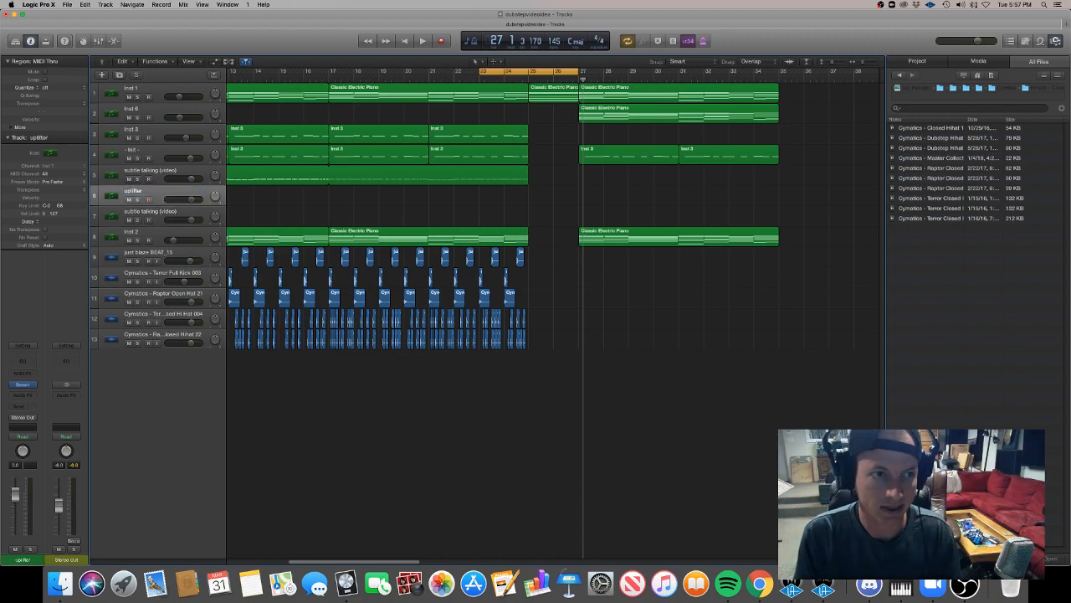
double_click(163, 212)
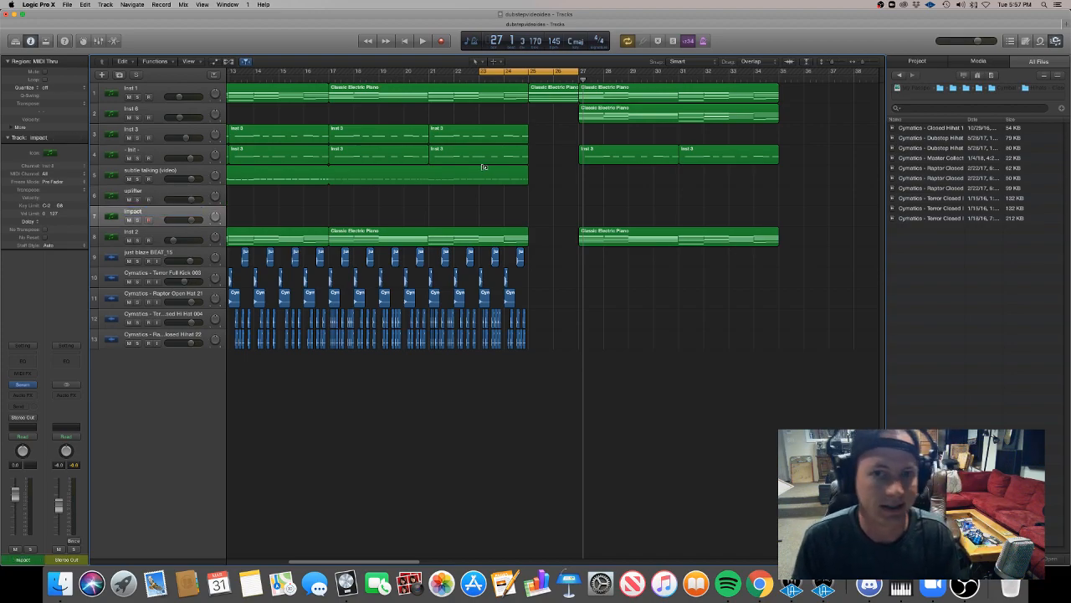
Create a two-bar MIDI region at bar 23 on the uplifter track and draw one note across its full length.
right_click(467, 199)
click(486, 203)
drag(467, 199, 527, 203)
double_click(509, 201)
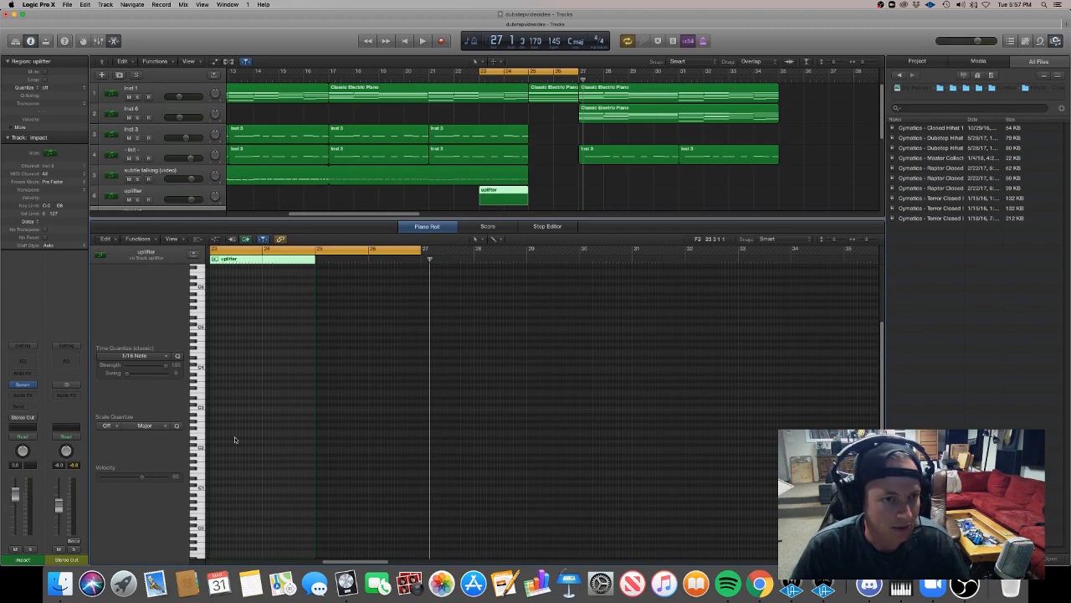
click(150, 191)
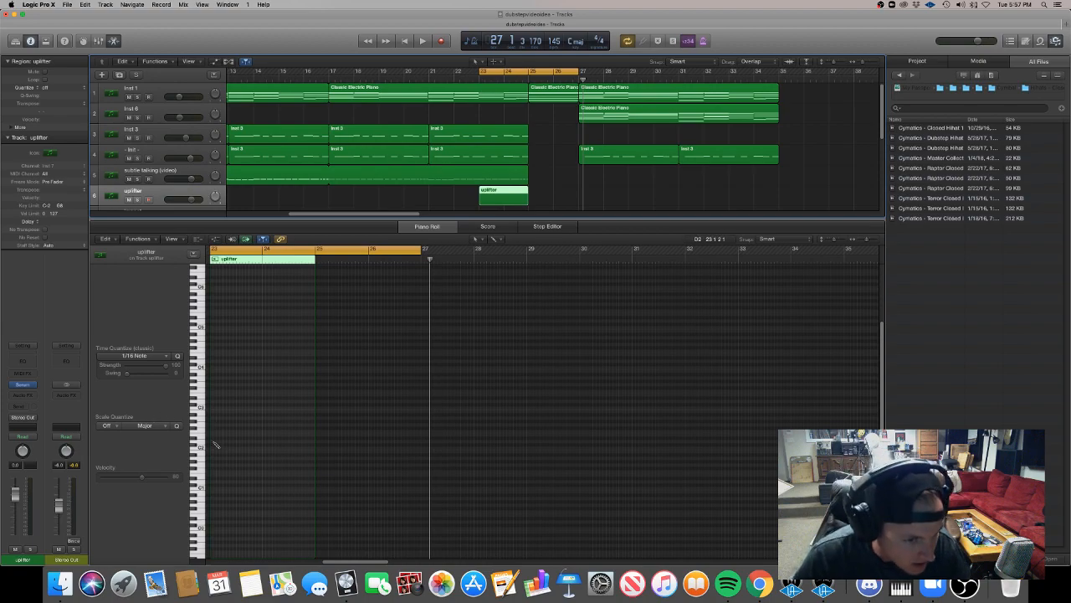
drag(213, 425, 315, 425)
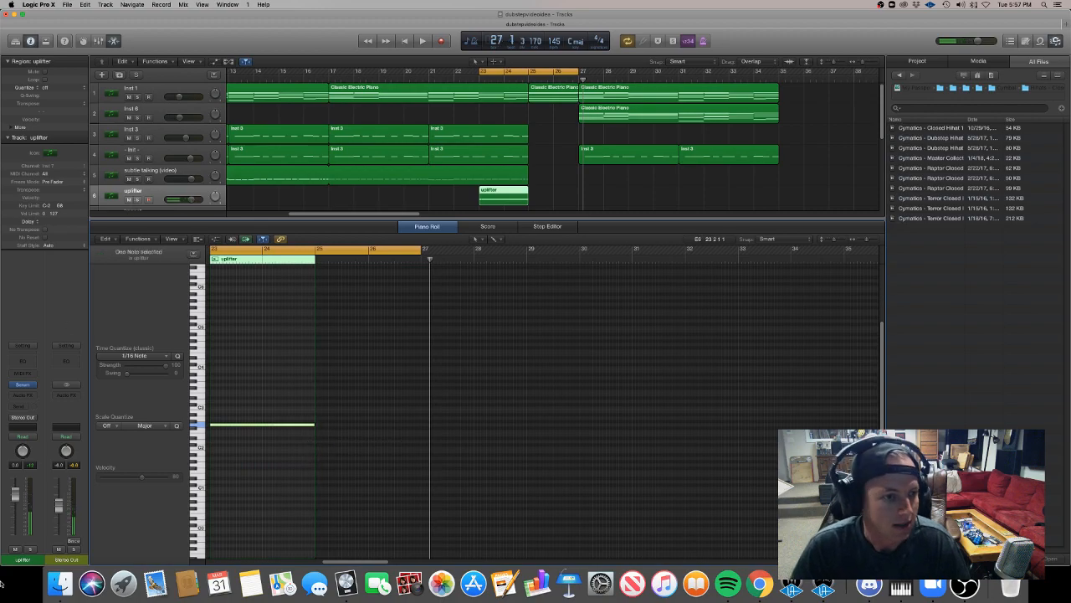
Initialize the uplifter's Serum preset and replace oscillator A with the noise oscillator as the sound source.
click(23, 385)
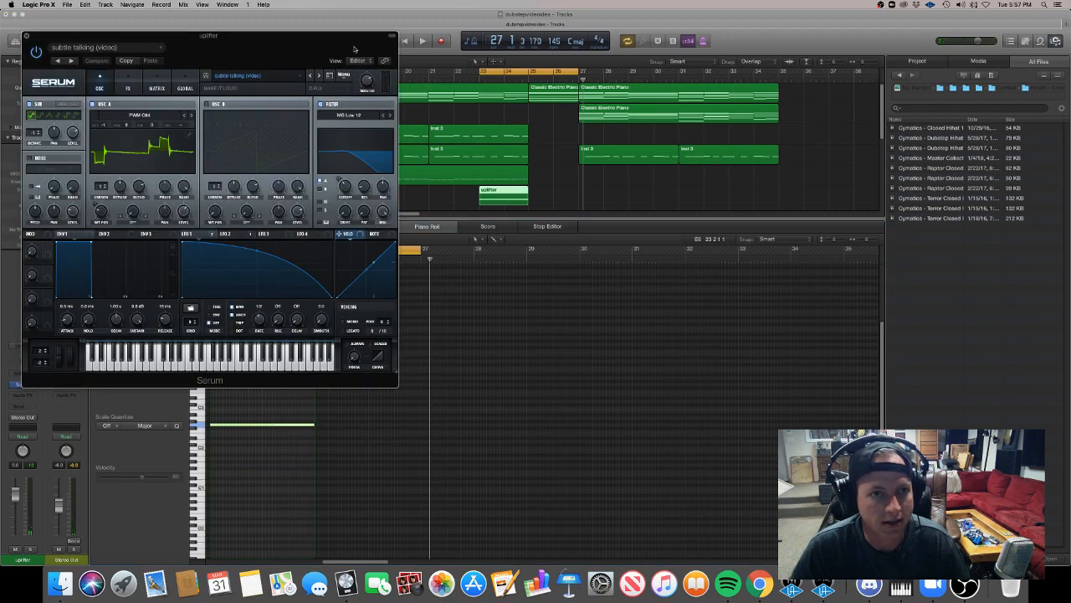
click(344, 74)
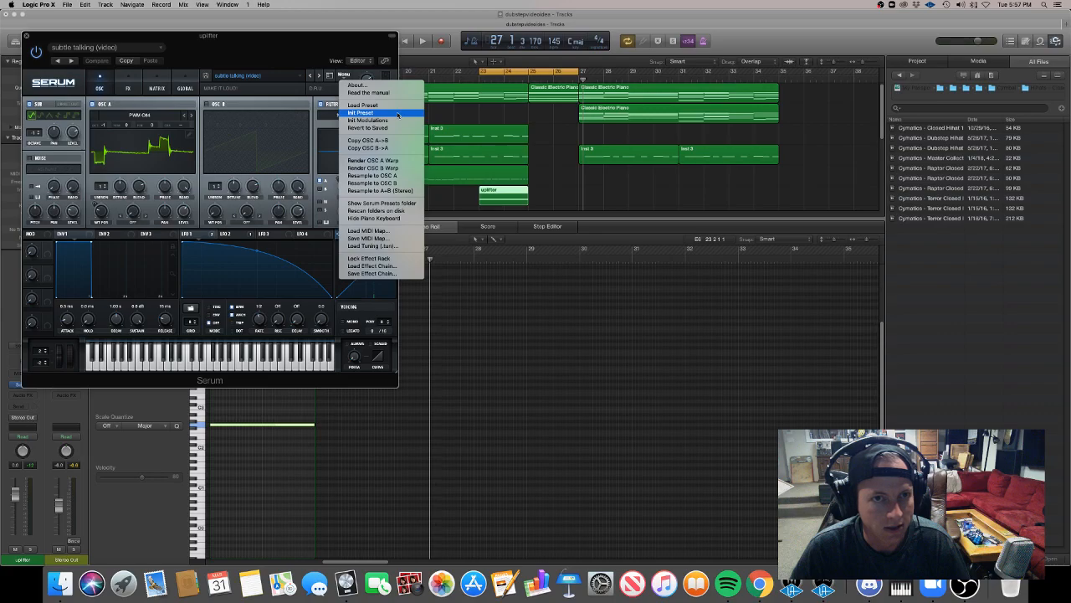
click(360, 112)
drag(209, 36, 376, 109)
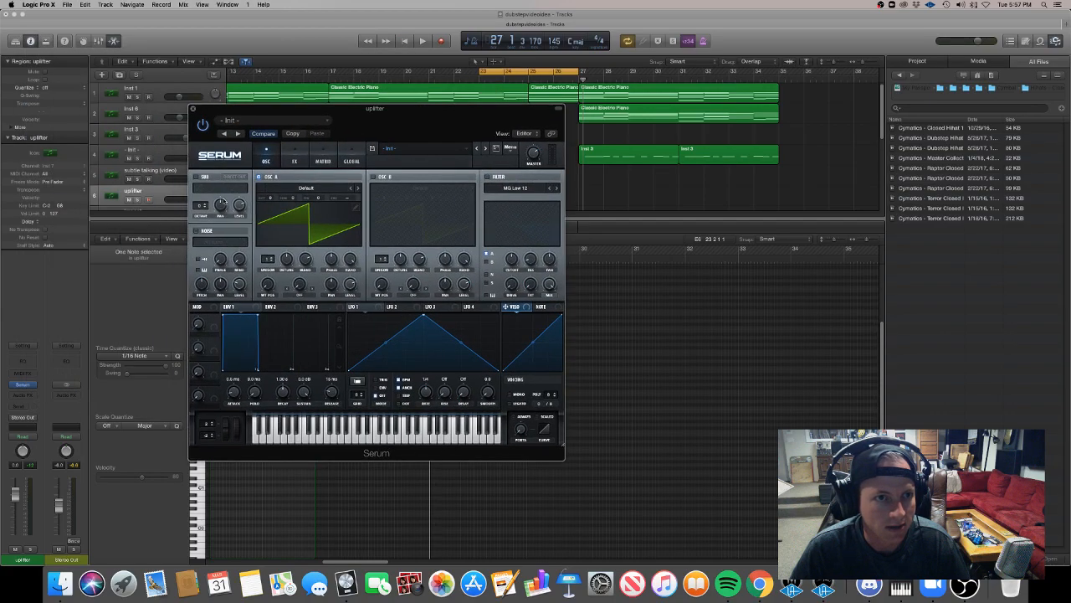
click(257, 177)
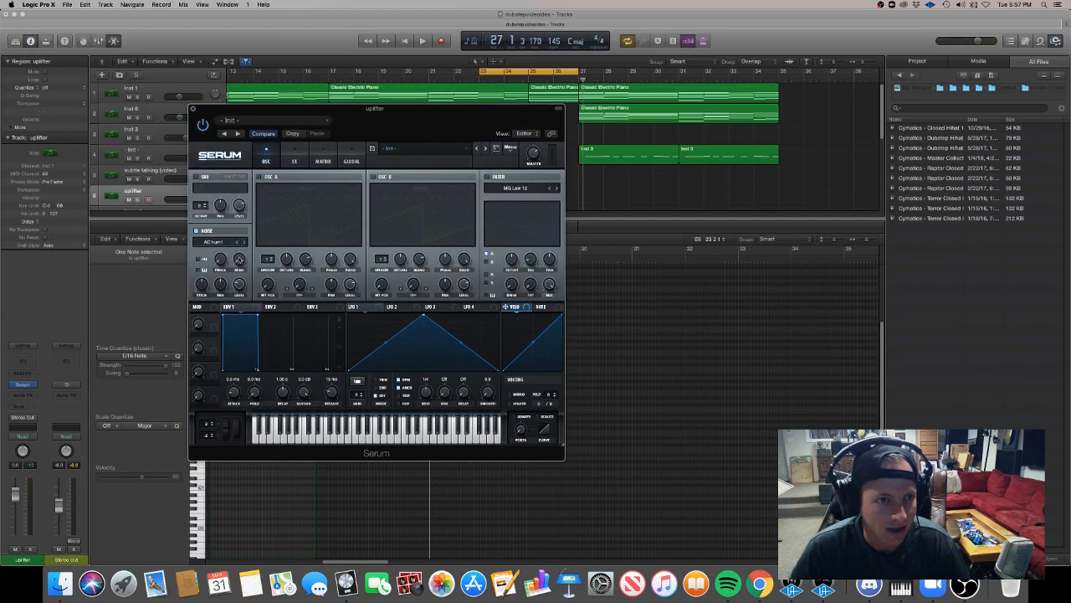
drag(294, 116, 521, 179)
Solo the uplifter track and audition its noise sound while trying the noise oscillator's pitch control.
key(space)
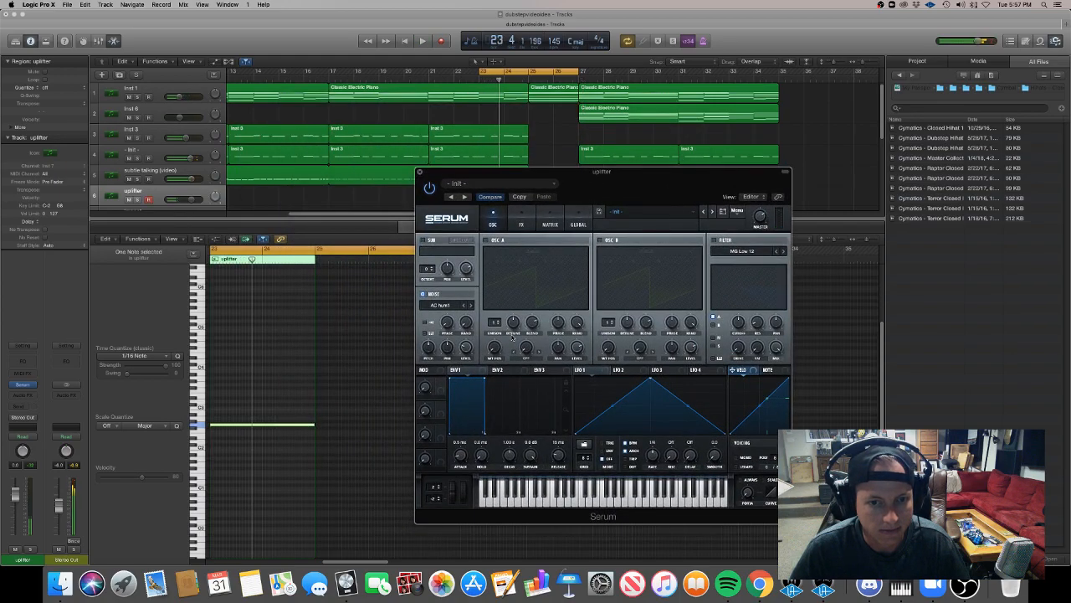
click(173, 193)
click(138, 199)
key(space)
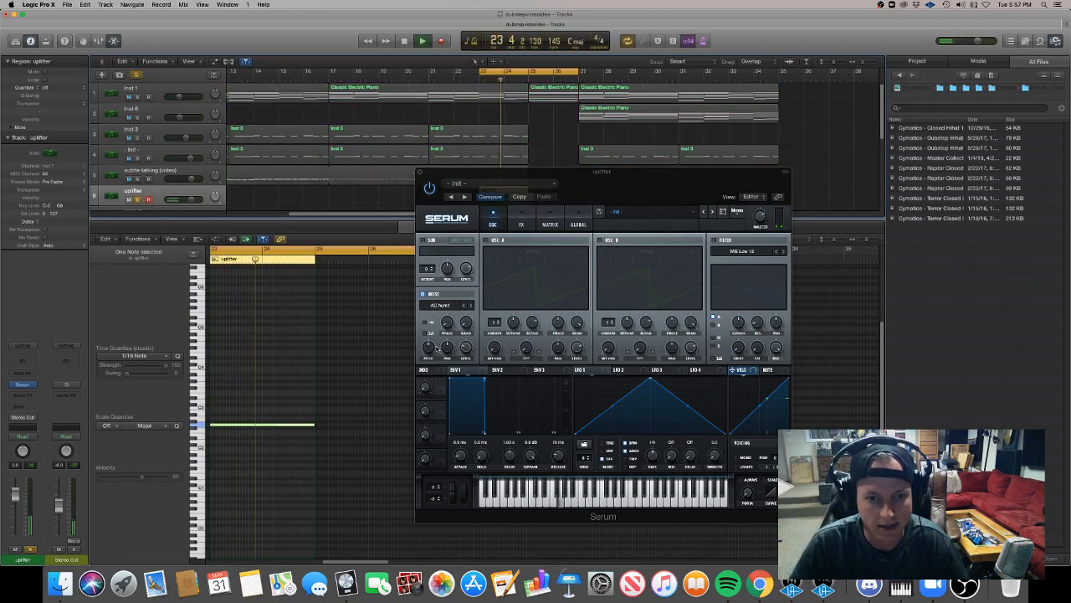
click(449, 351)
key(space)
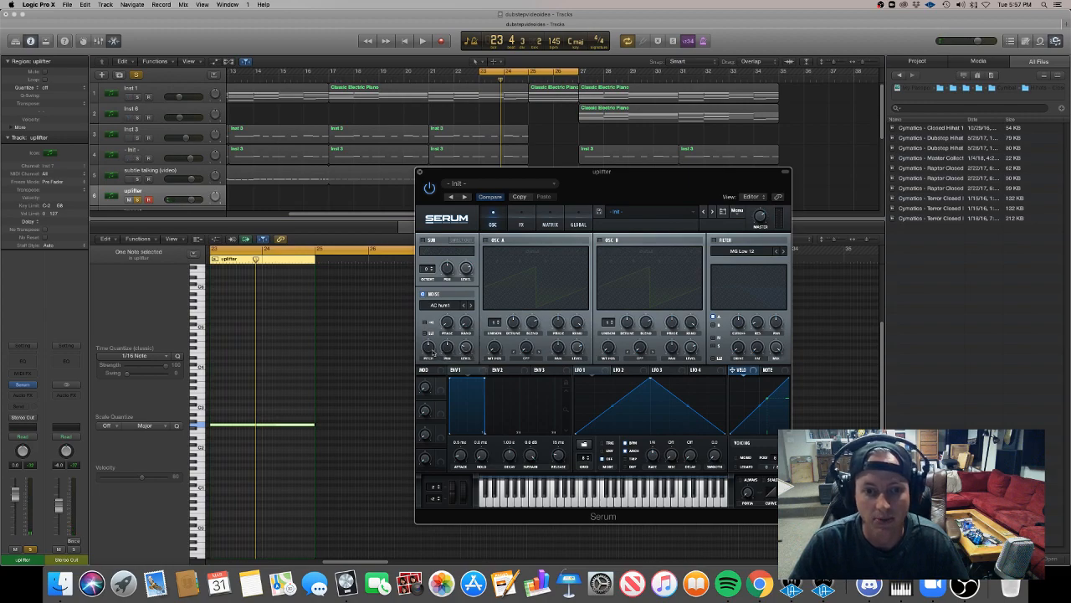
key(space)
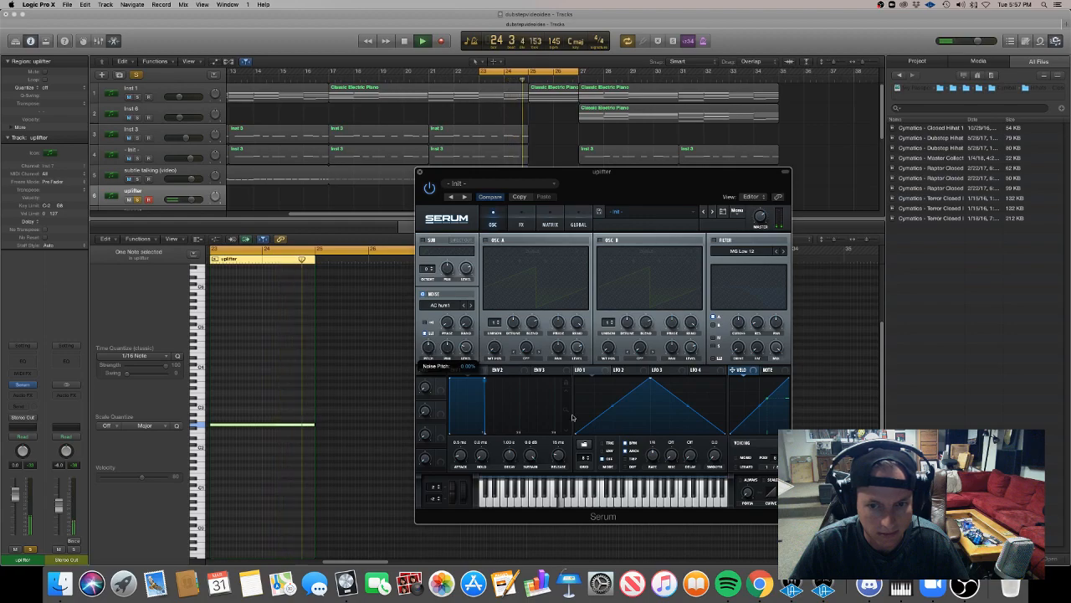
Shape LFO 1 into an upward-curving ramp with a 2 bar rate and make it modulate the noise oscillator's pitch.
drag(650, 379, 741, 360)
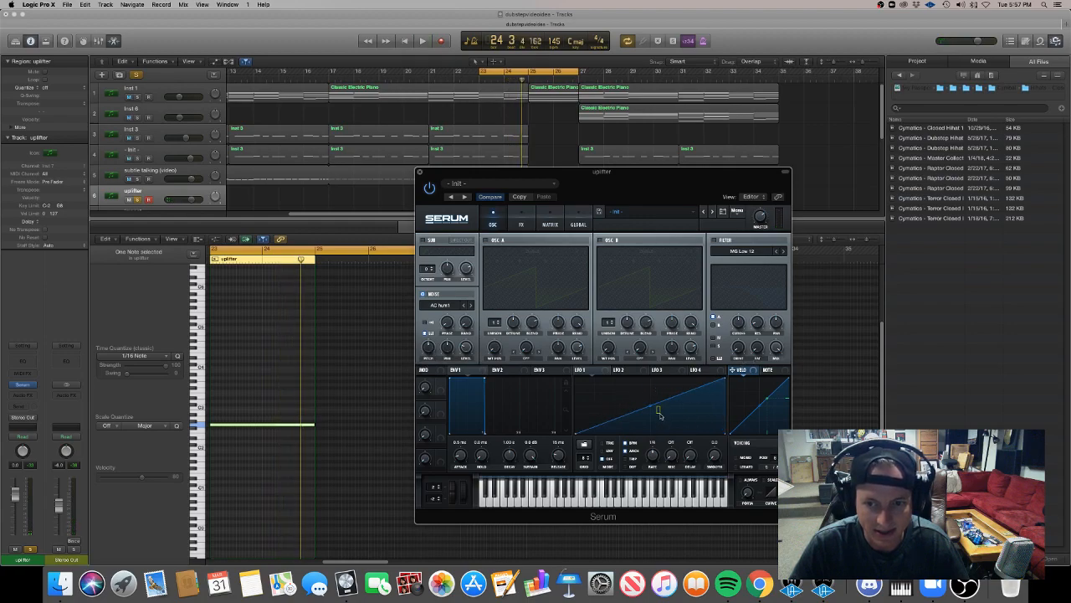
drag(650, 407, 656, 422)
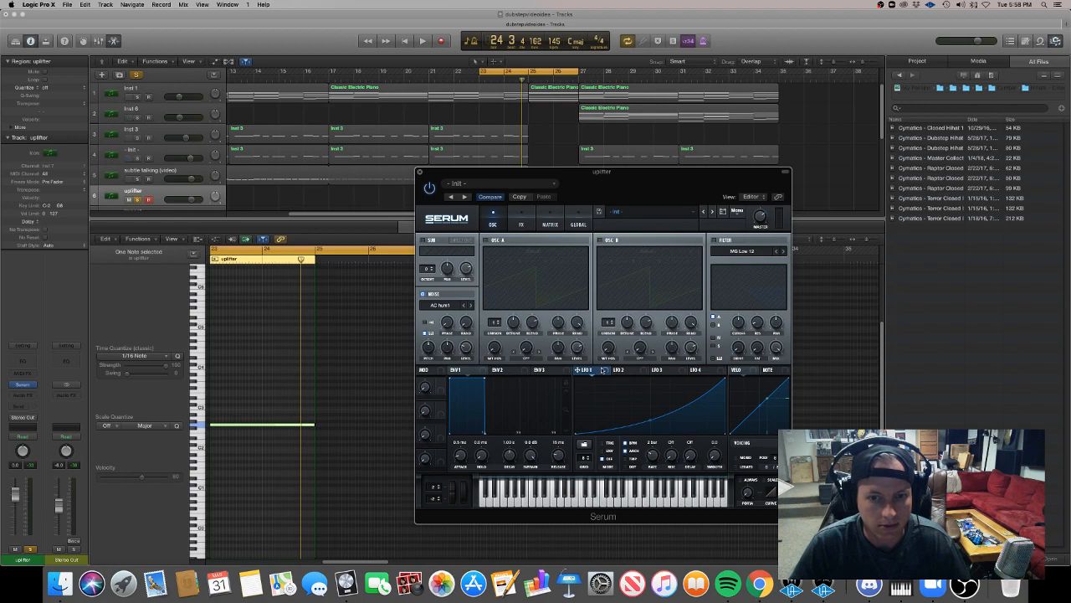
drag(422, 338, 426, 382)
key(space)
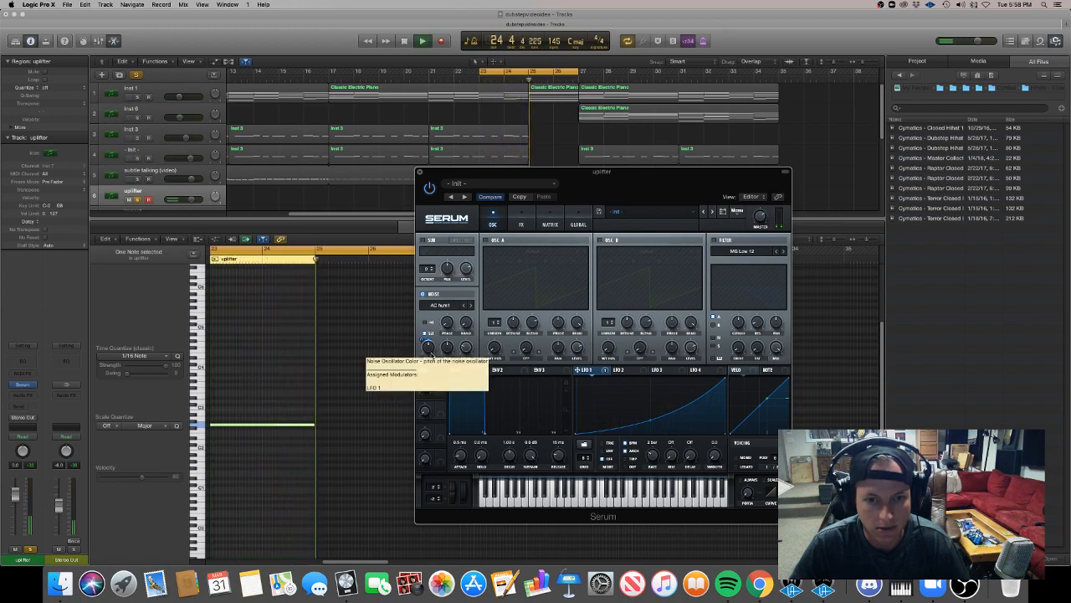
drag(432, 355, 424, 340)
key(space)
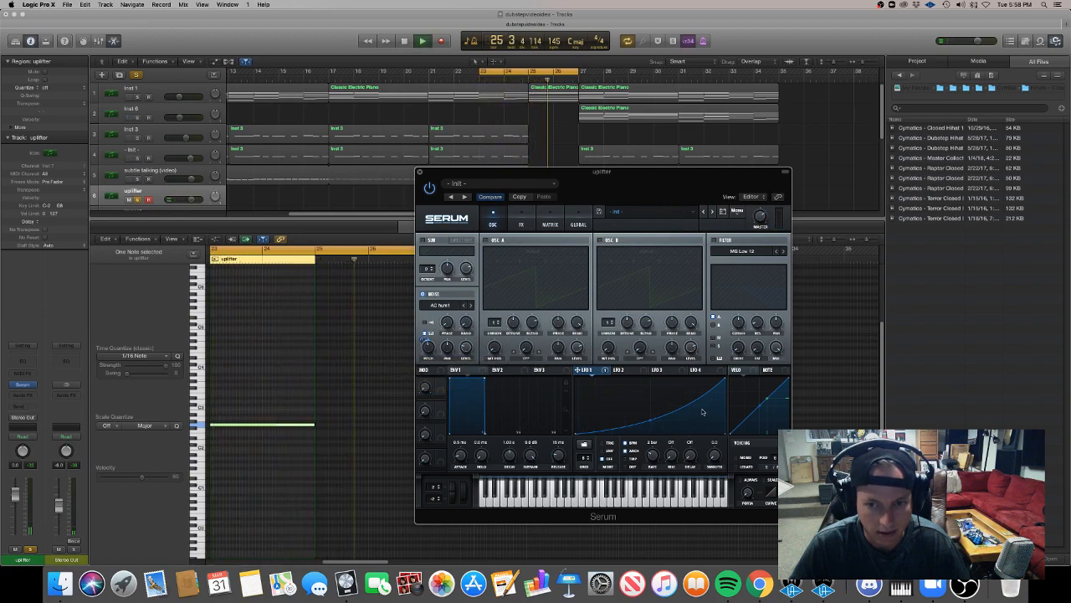
Add a point near the end of the LFO 1 curve and position it so the rise steepens at the end.
drag(713, 398, 719, 429)
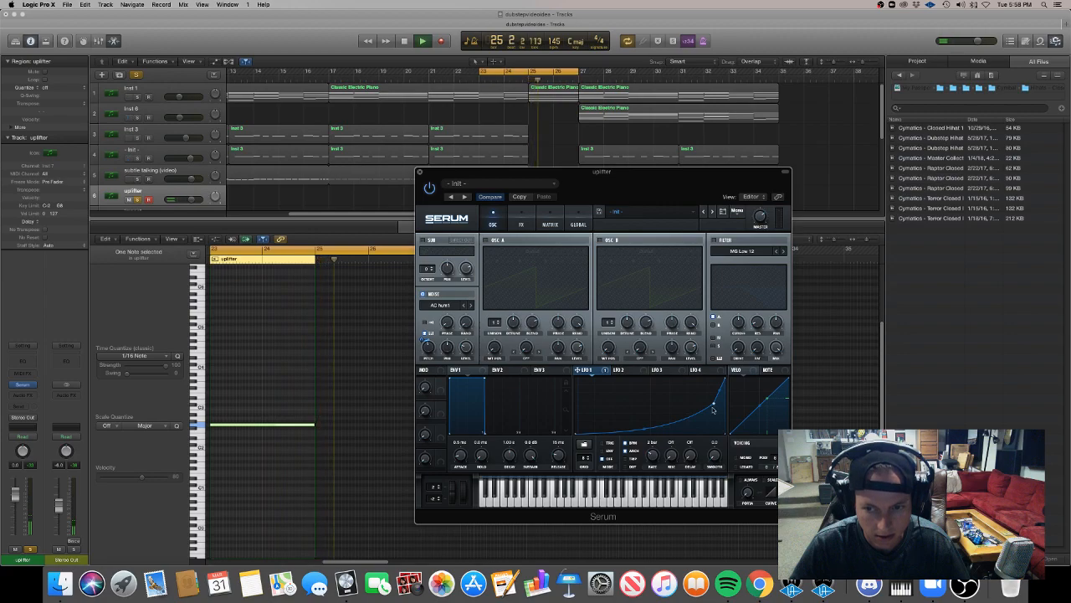
drag(714, 404, 718, 410)
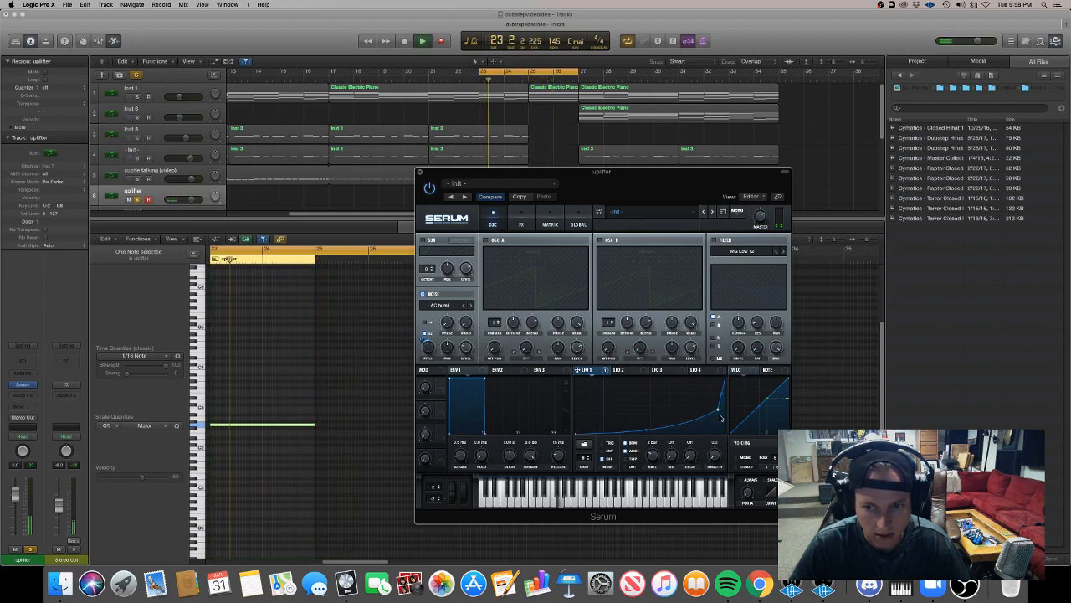
drag(718, 410, 714, 403)
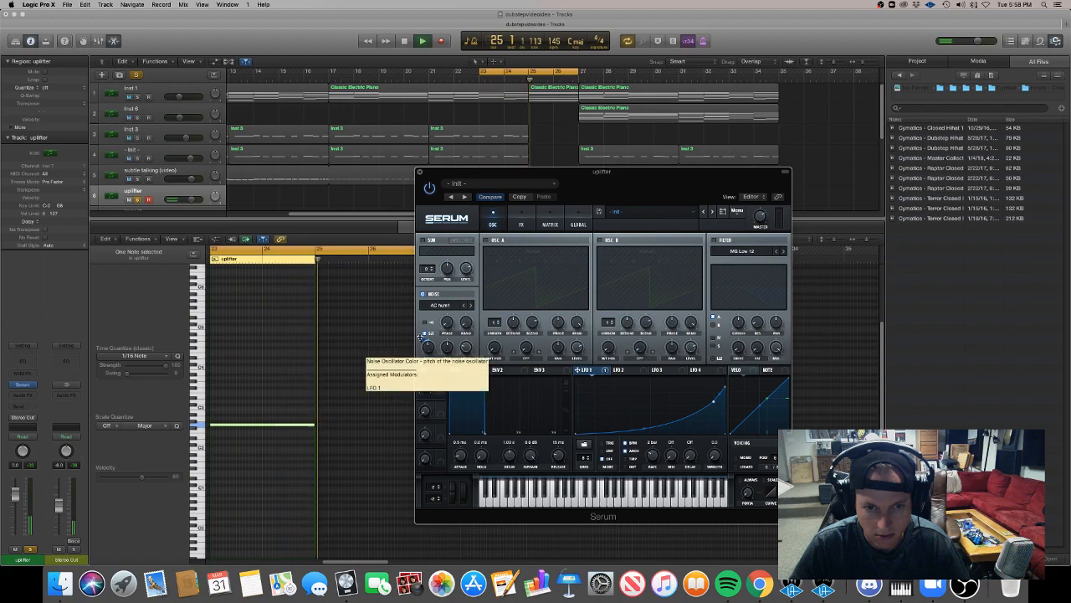
Audition the uplifter's riser while trying different phase settings on the noise oscillator.
key(space)
key(space)
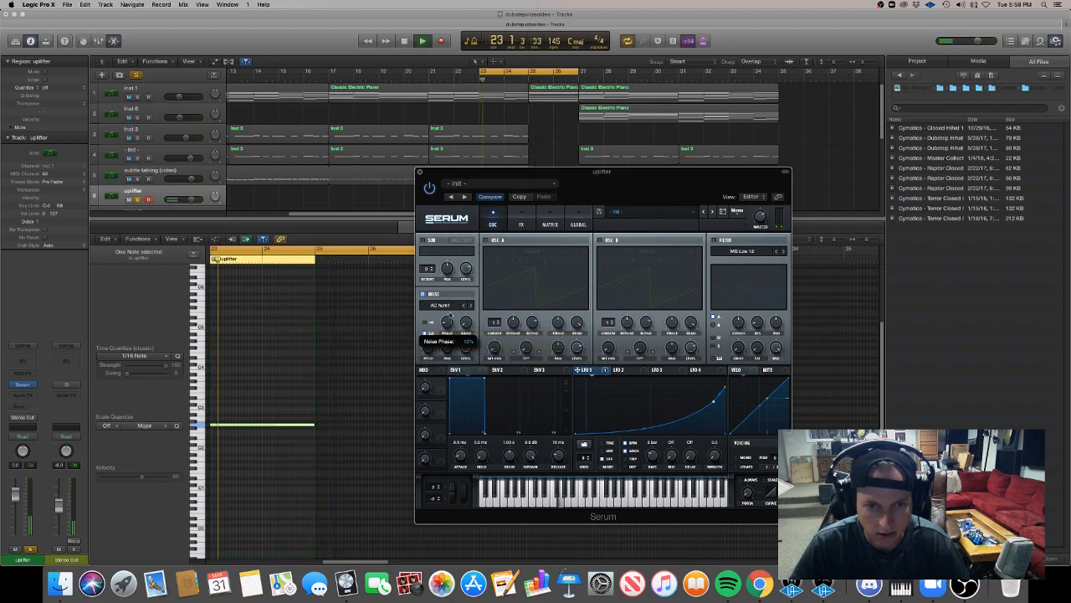
drag(452, 305, 447, 243)
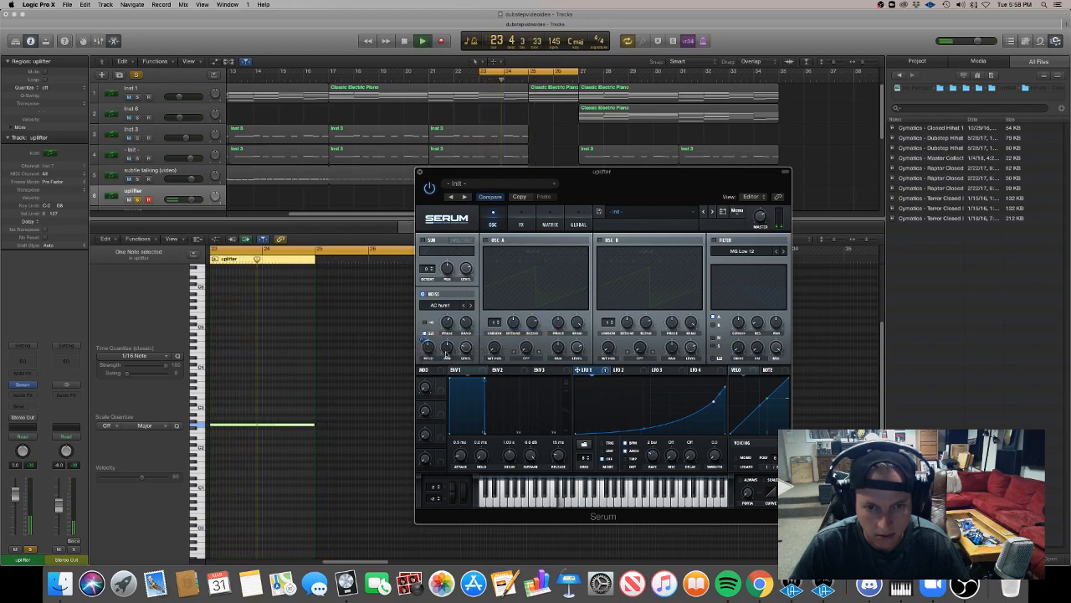
key(space)
Add Serum's reverb effect to the uplifter and modulate its mix with LFO 1, checking the modulation depth by ear.
click(519, 226)
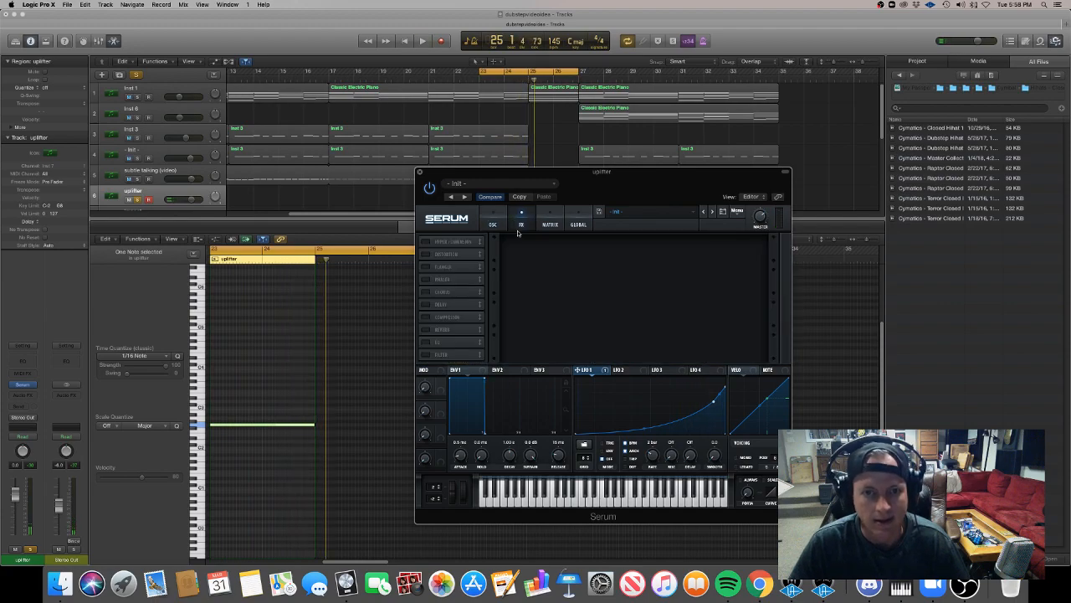
click(425, 330)
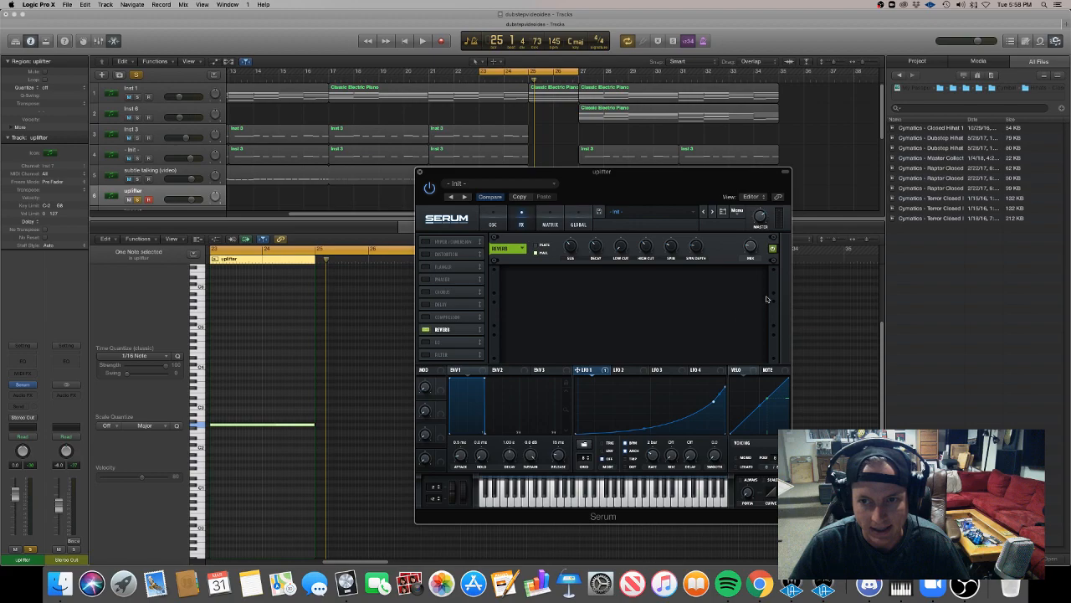
key(space)
drag(749, 189, 758, 274)
key(space)
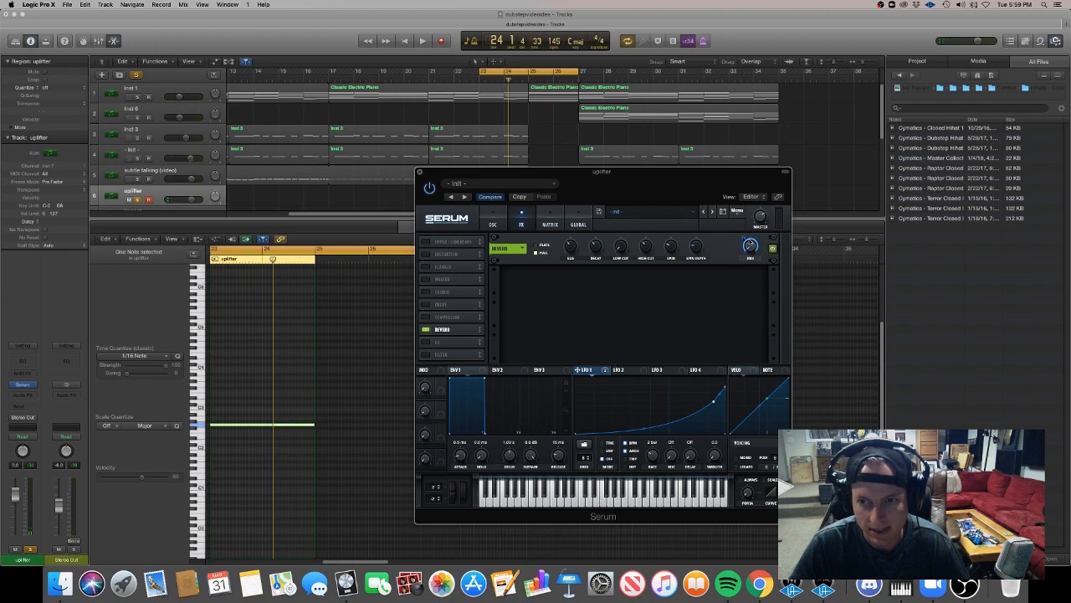
drag(745, 238, 748, 241)
key(space)
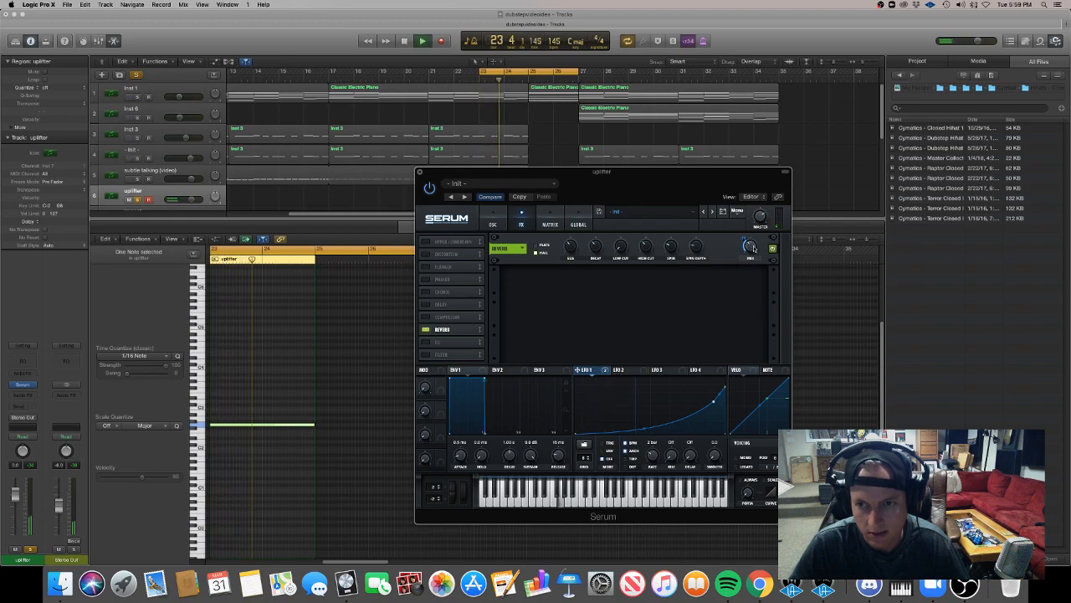
key(space)
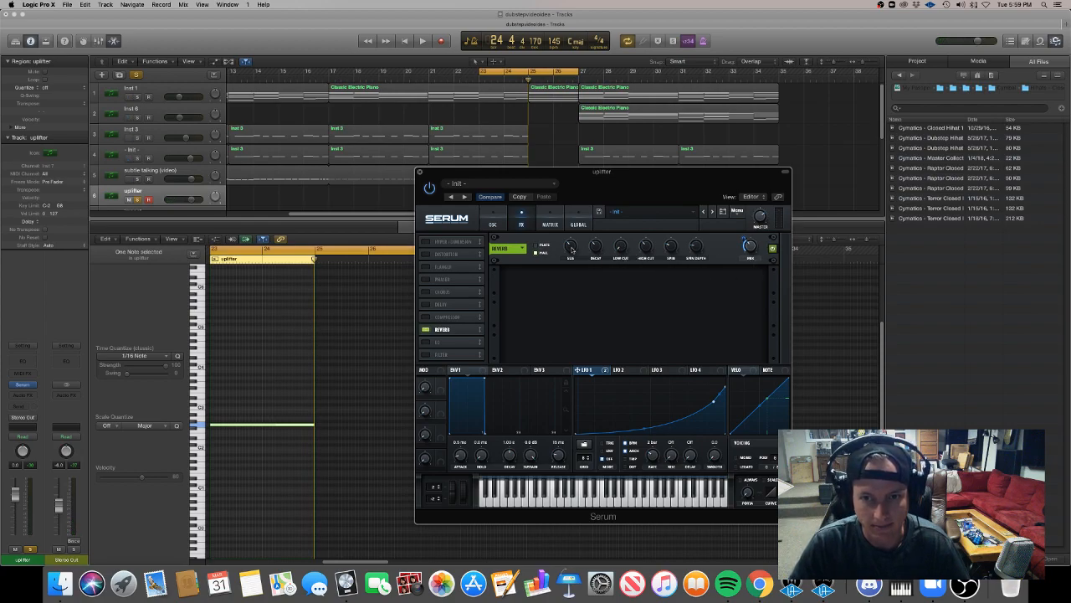
Play the riser repeatedly to judge the reverb's size, decay and mix.
key(space)
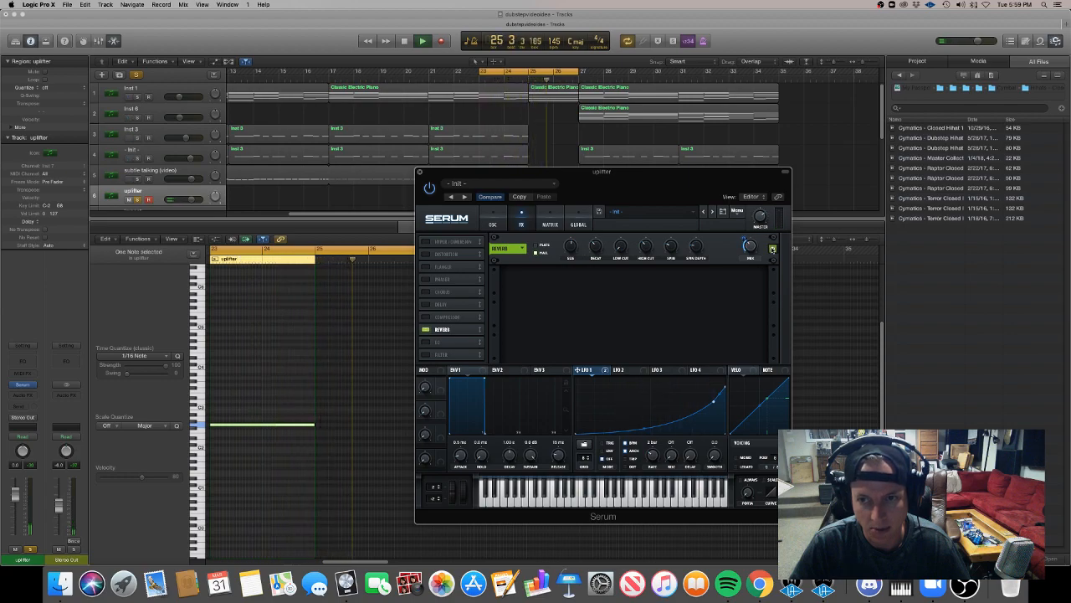
key(space)
key(space)
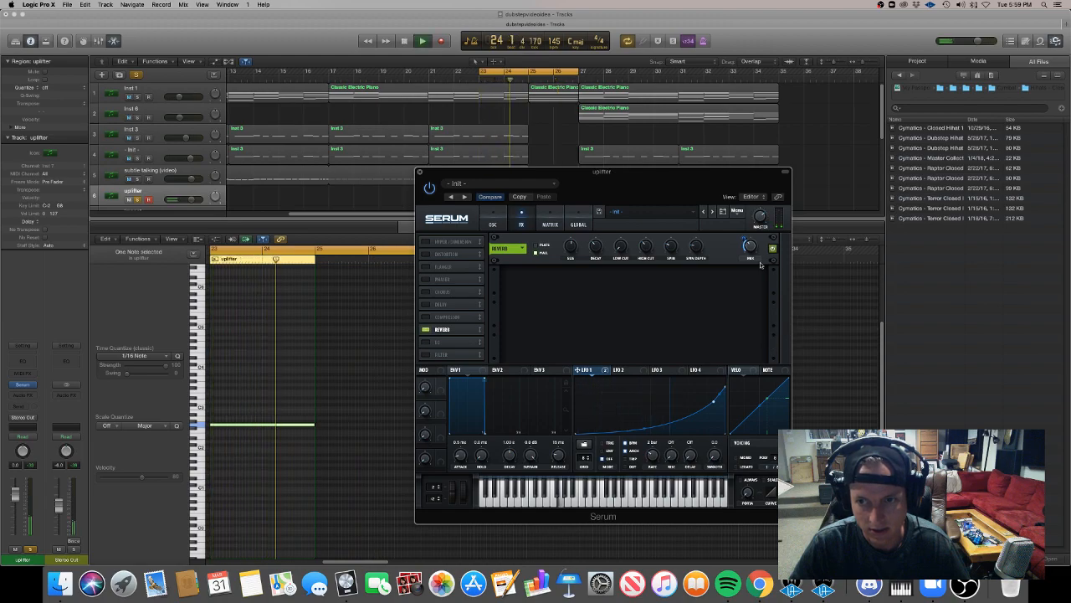
key(space)
key(space)
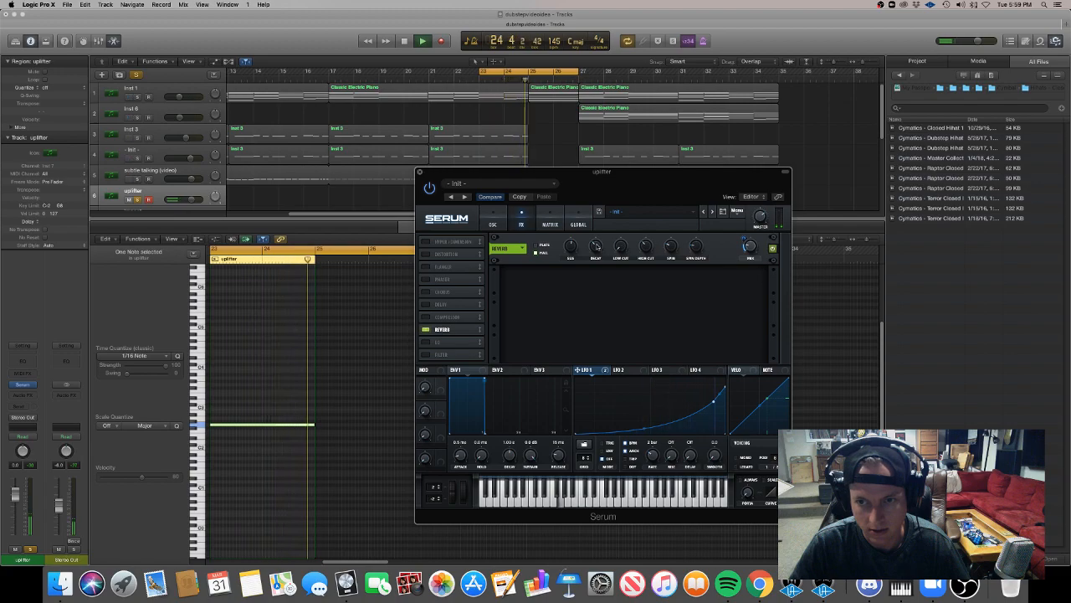
key(space)
key(space)
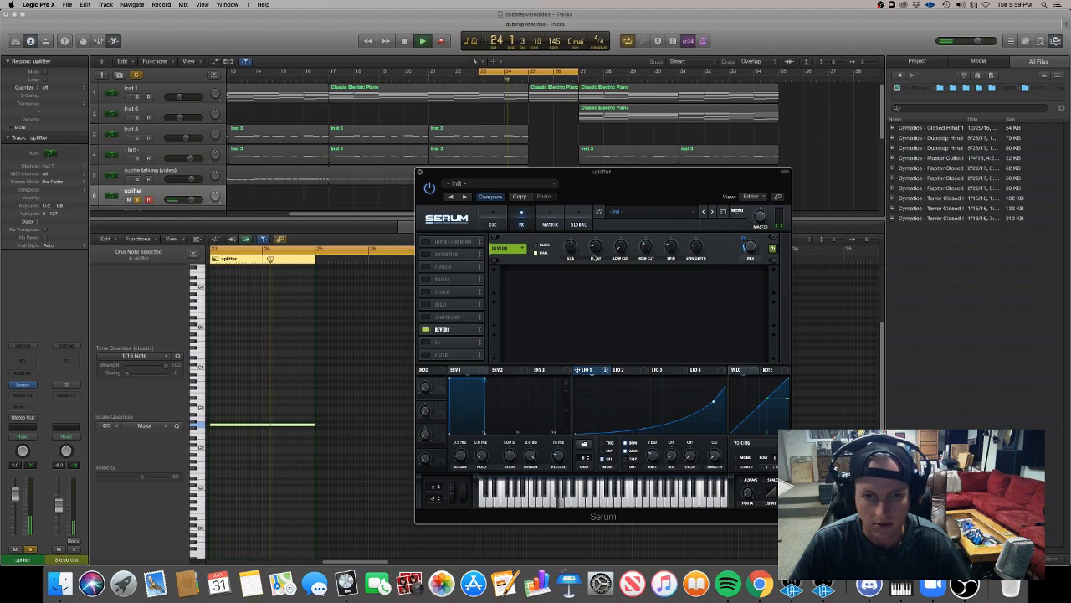
Add Serum's compressor to the effects chain ahead of the reverb.
click(494, 222)
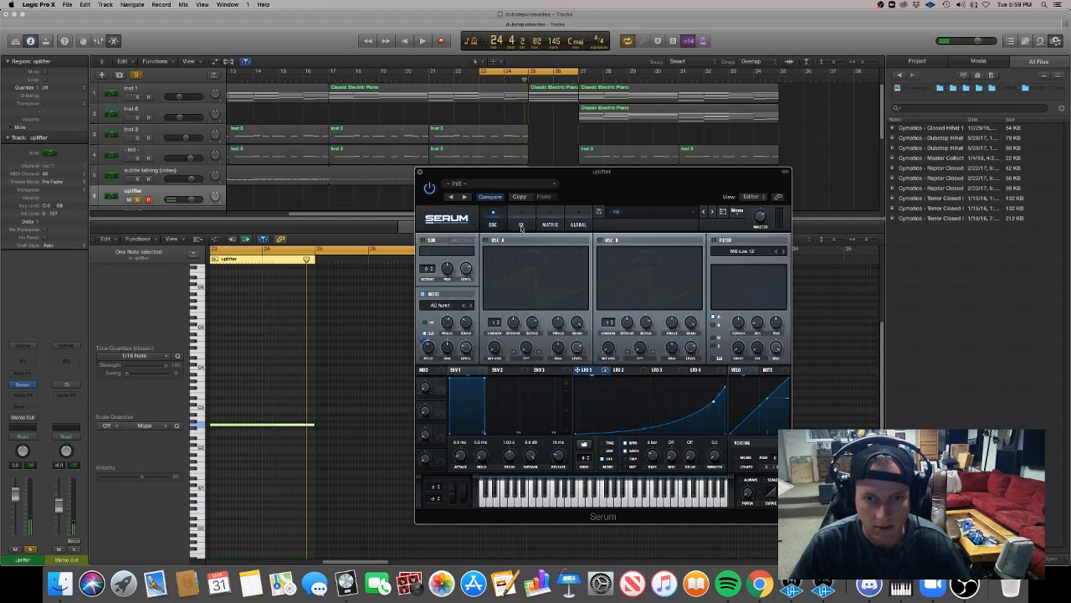
click(521, 226)
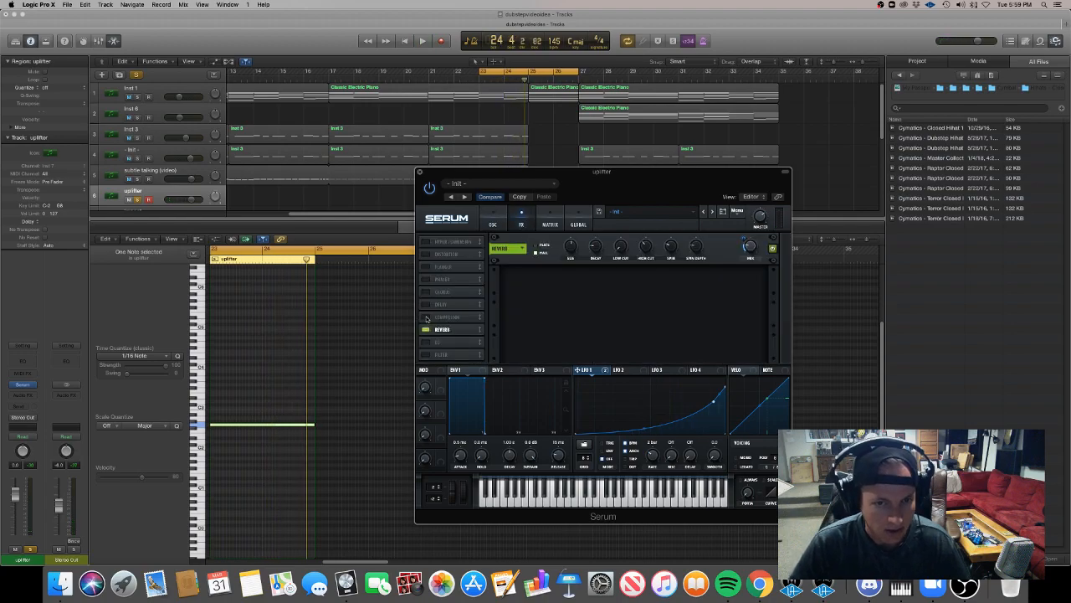
click(427, 318)
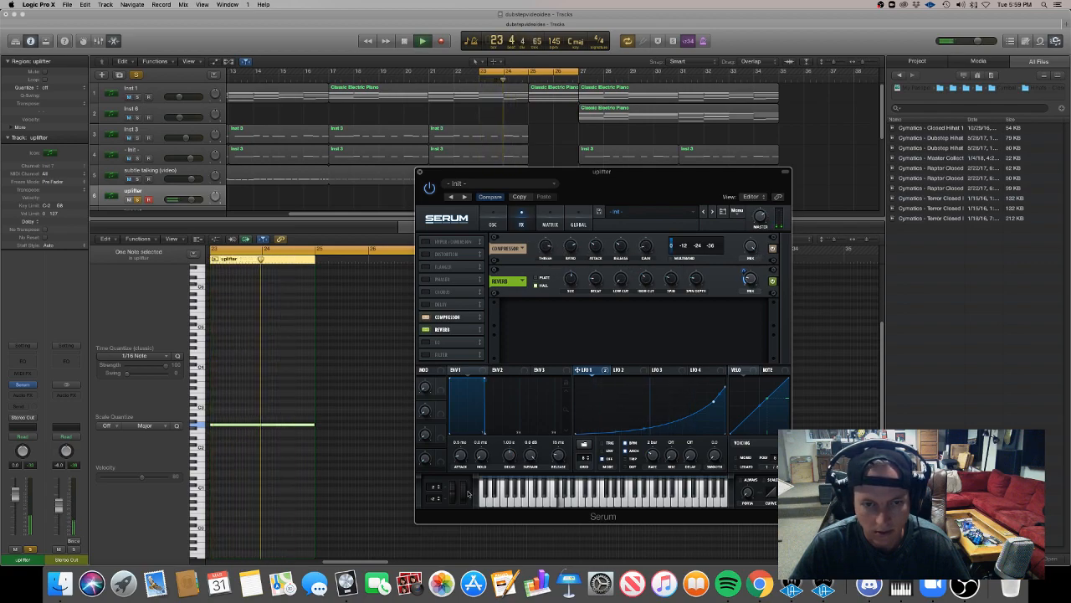
Add Serum's EQ after the reverb and modulate its high-band frequency with LFO 1.
click(426, 343)
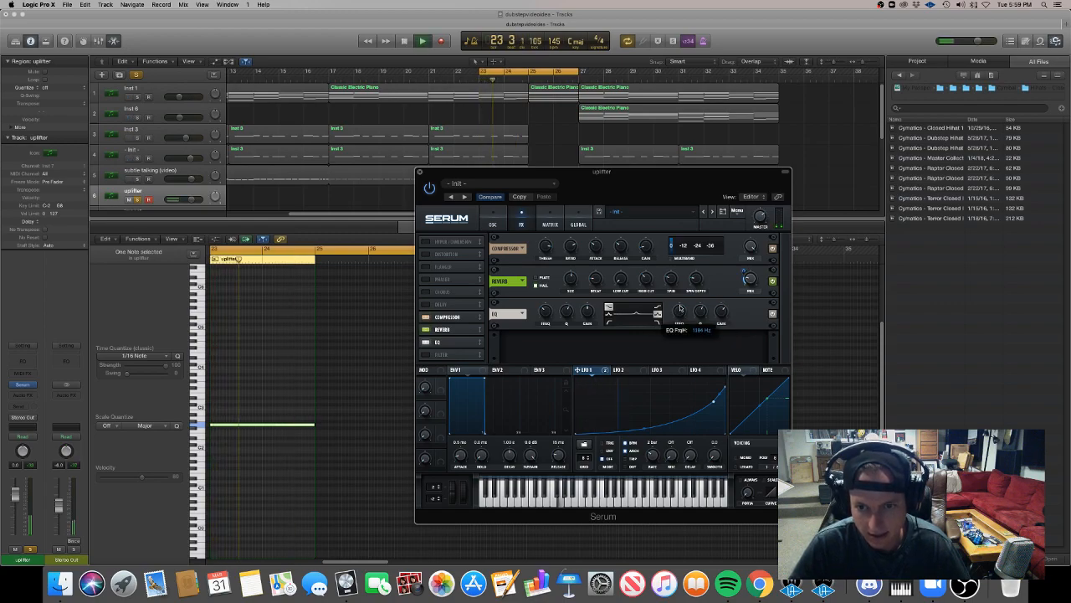
drag(684, 298, 680, 317)
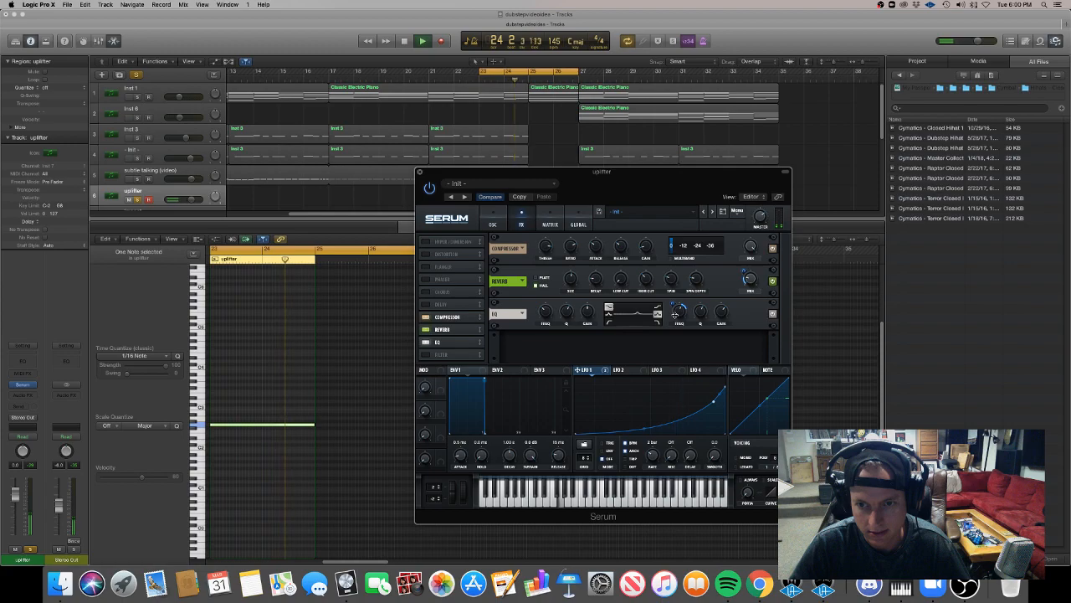
key(space)
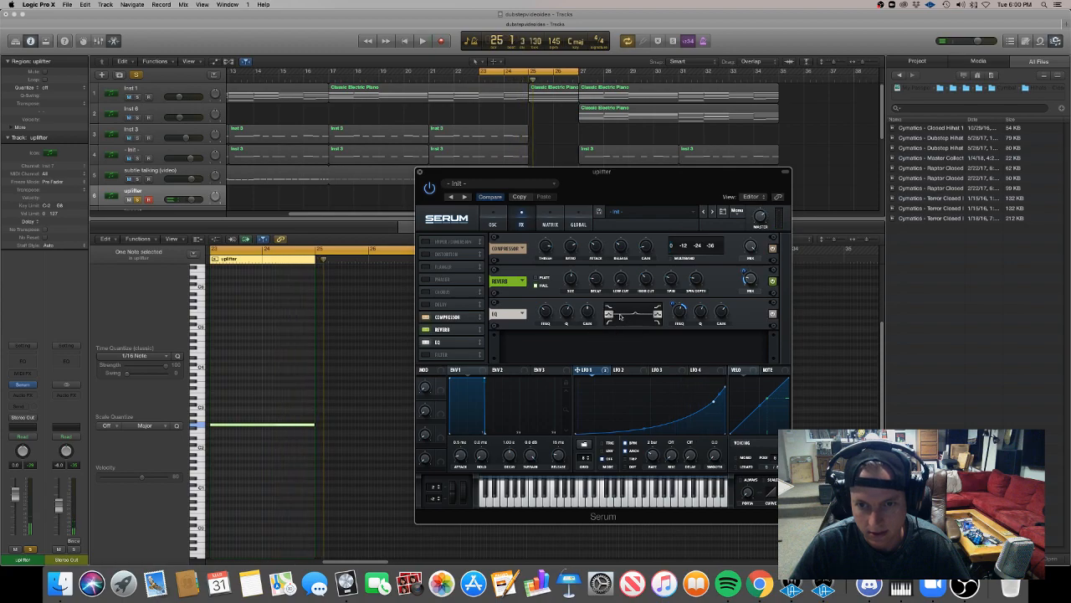
Lower the EQ's low-band gain and adjust that band's frequency while listening to the riser.
mouse_move(546, 309)
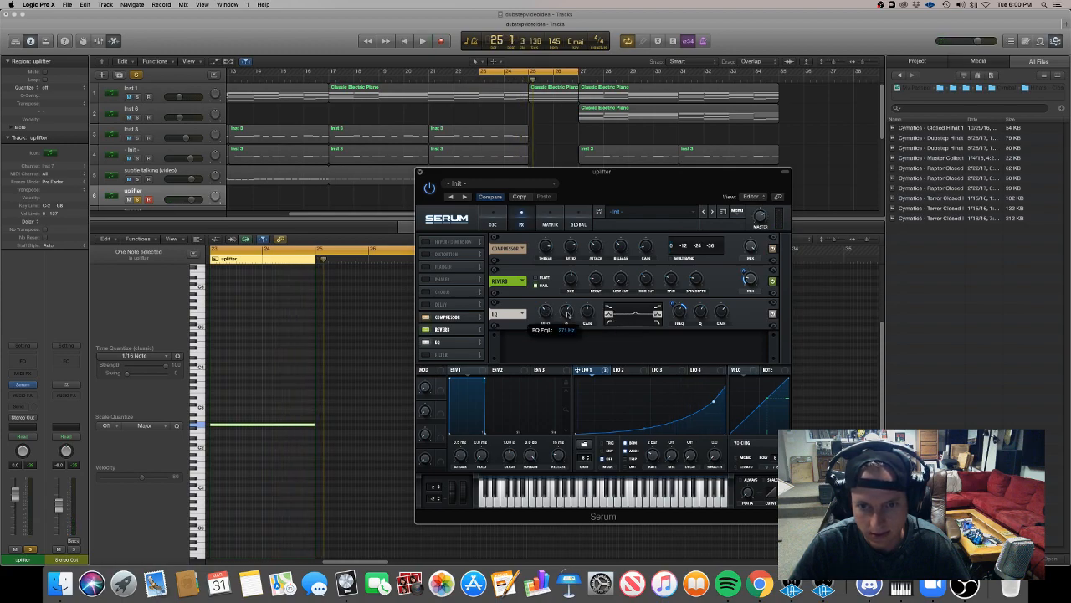
mouse_move(587, 307)
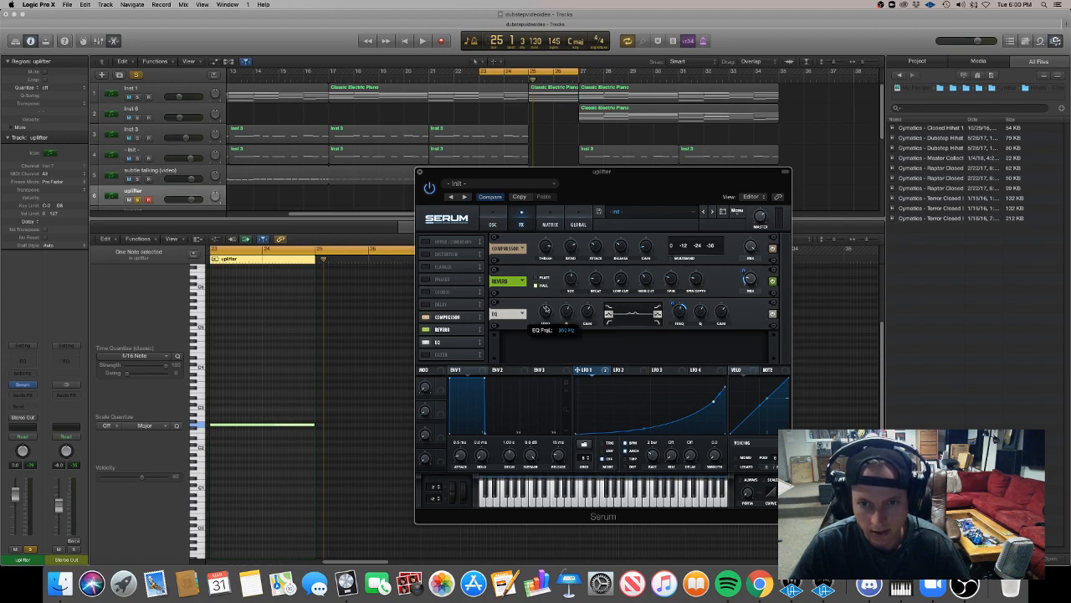
drag(586, 310, 543, 310)
key(space)
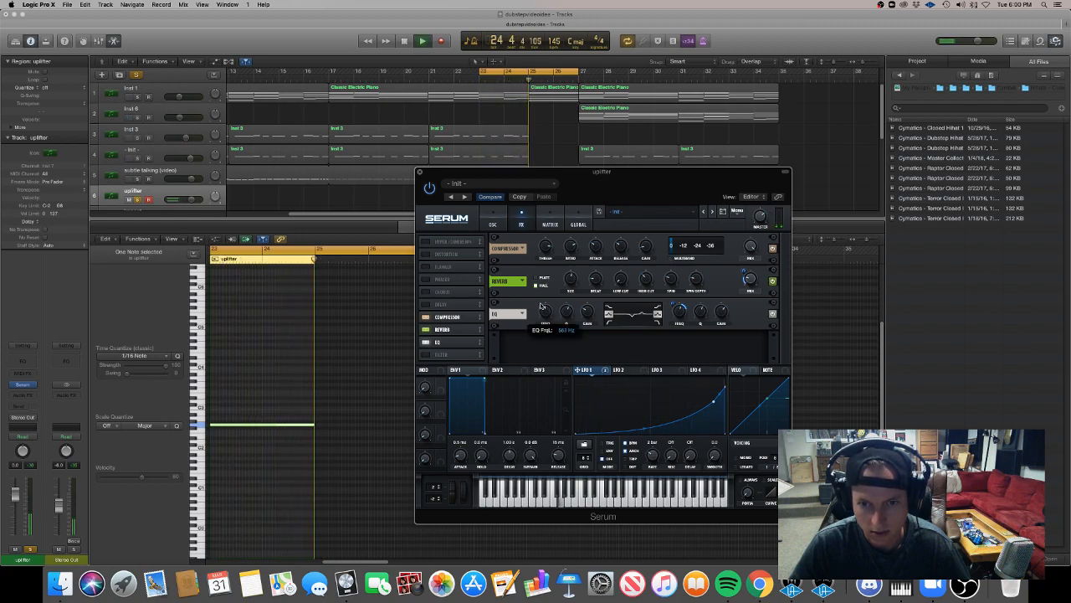
Assign LFO 1 to the EQ's low-band frequency and adjust the modulation depth during playback.
key(space)
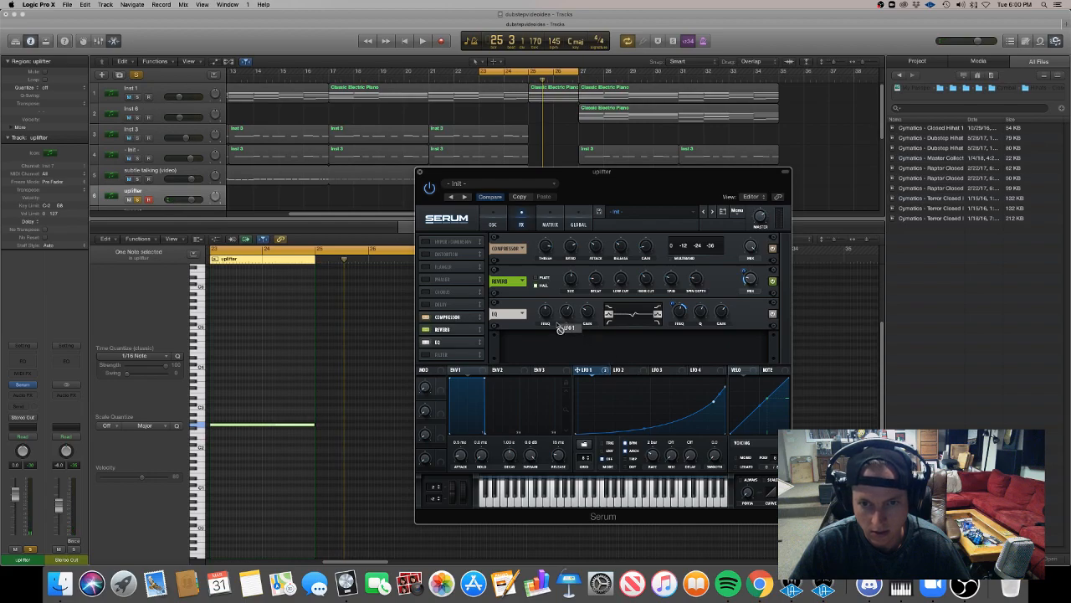
key(space)
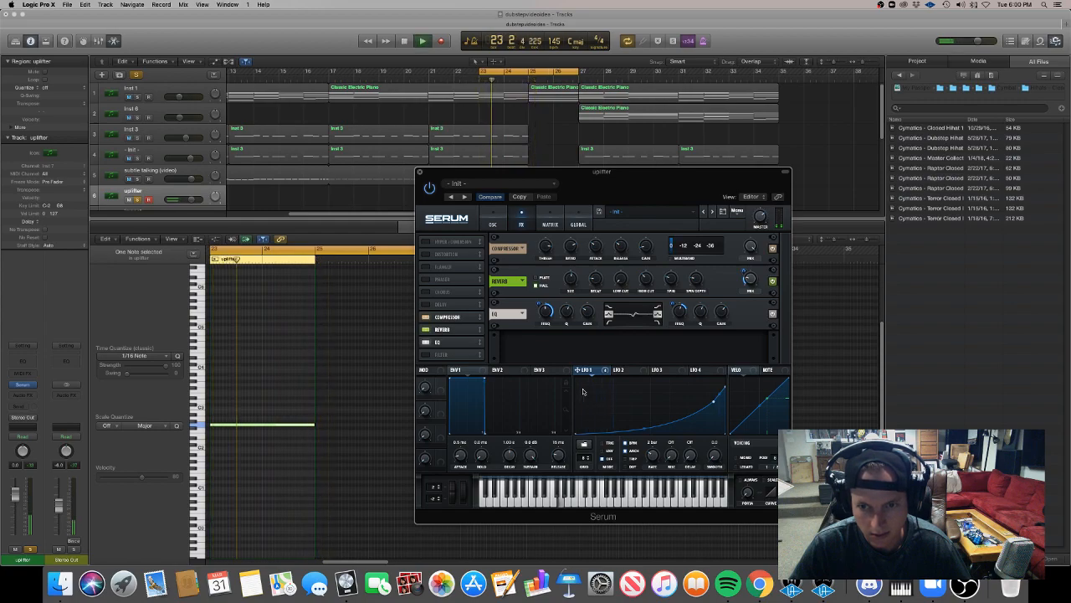
mouse_move(540, 305)
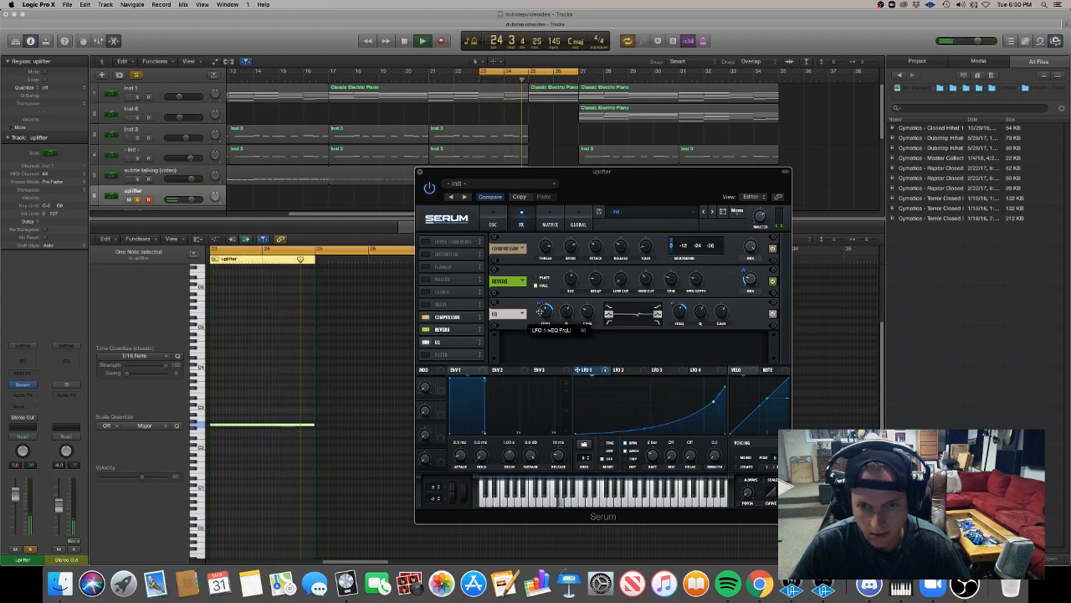
drag(540, 306, 542, 310)
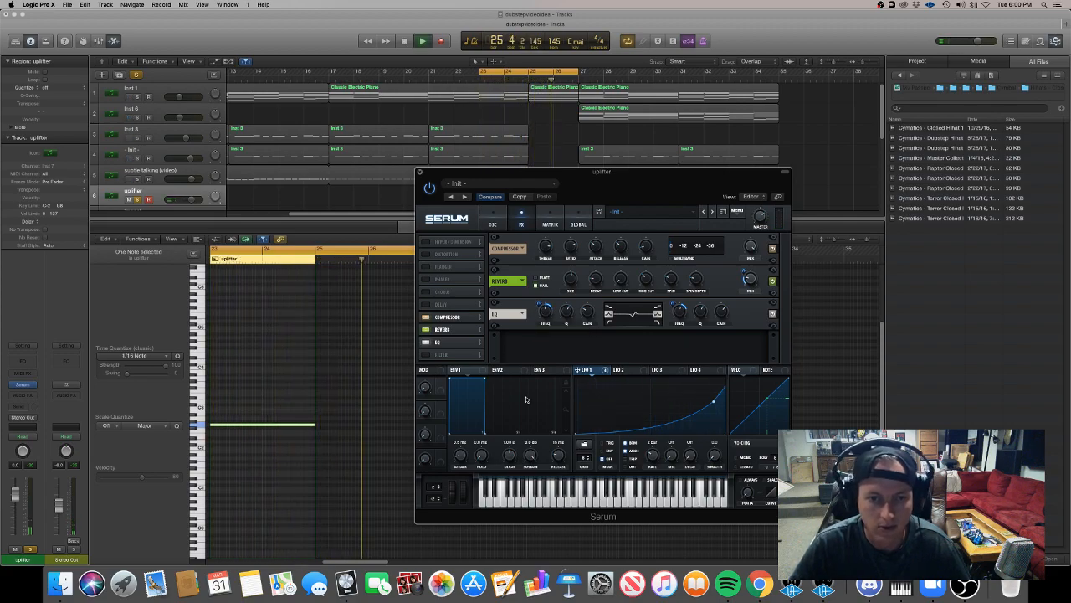
Add more points along the upper half of the LFO 1 curve to refine the steepening rise.
click(492, 220)
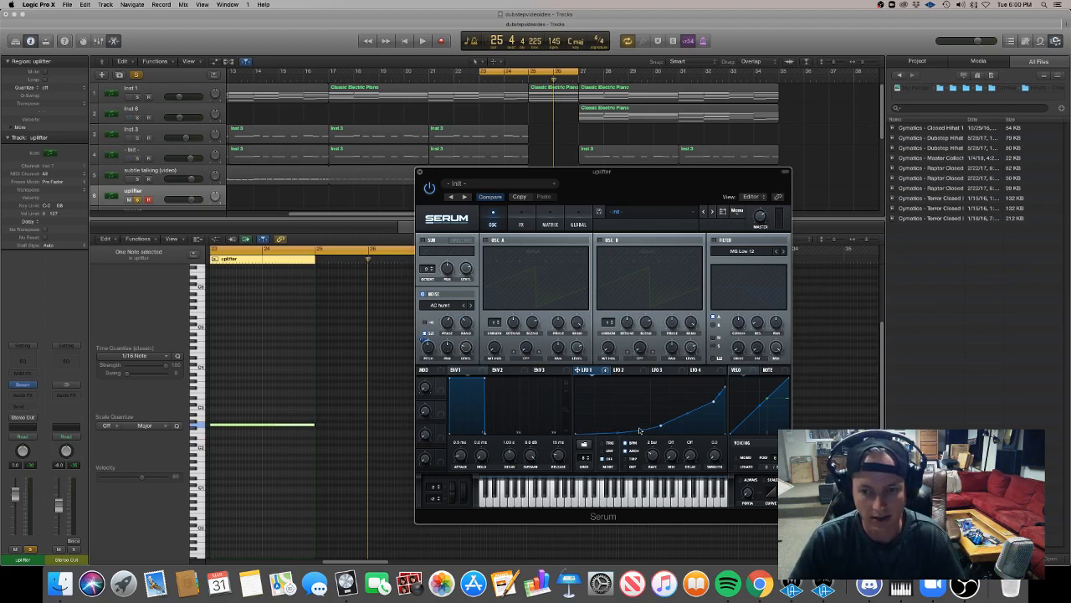
drag(660, 426, 661, 428)
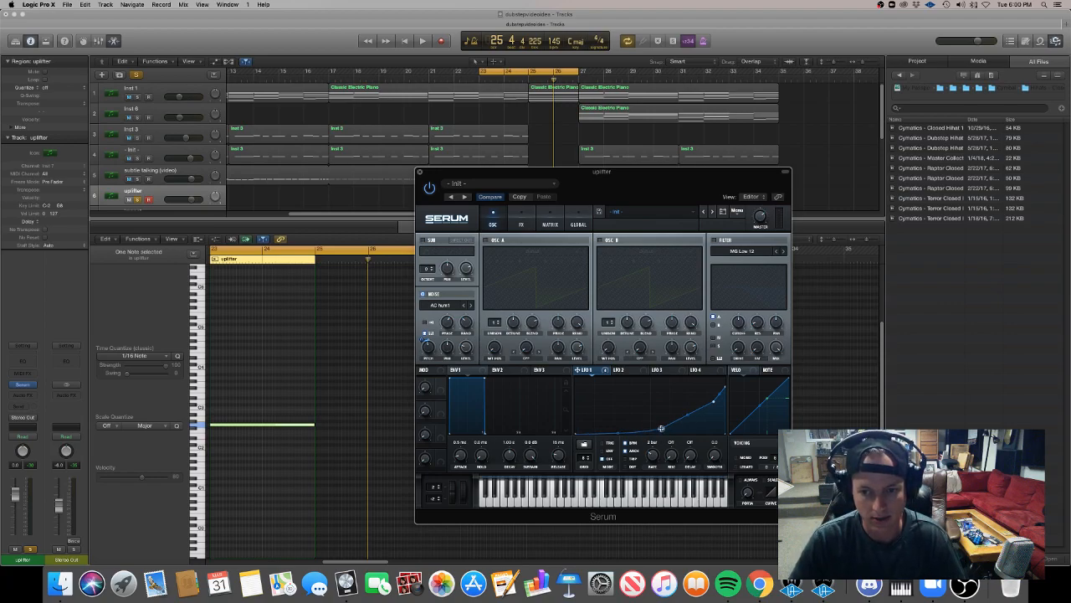
double_click(712, 405)
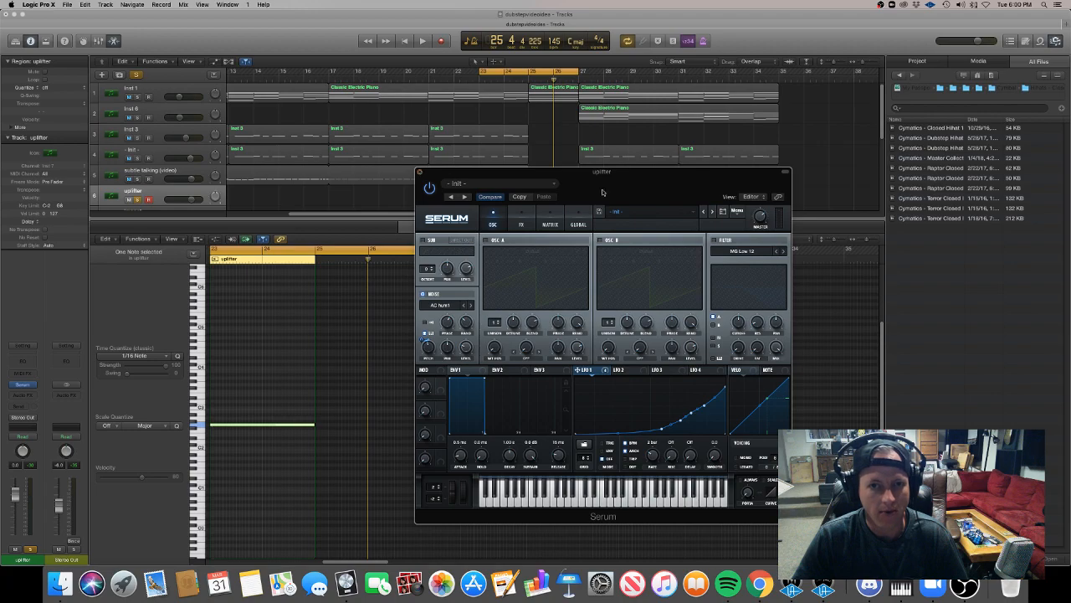
Save the riser as a Serum preset named "2 bar white noise" in the DRU RISERS presets folder.
click(597, 214)
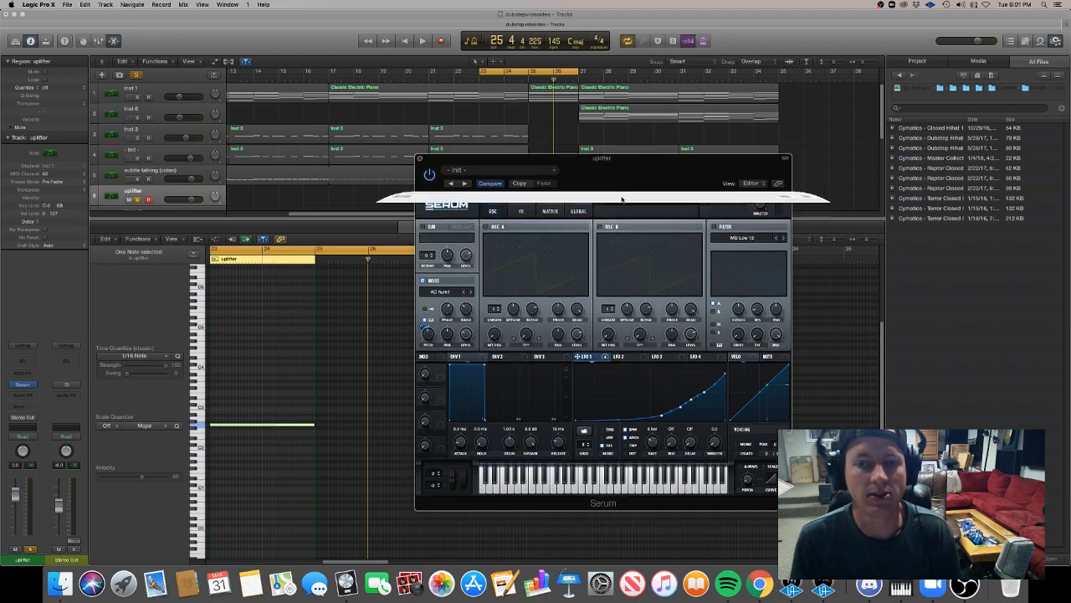
click(577, 111)
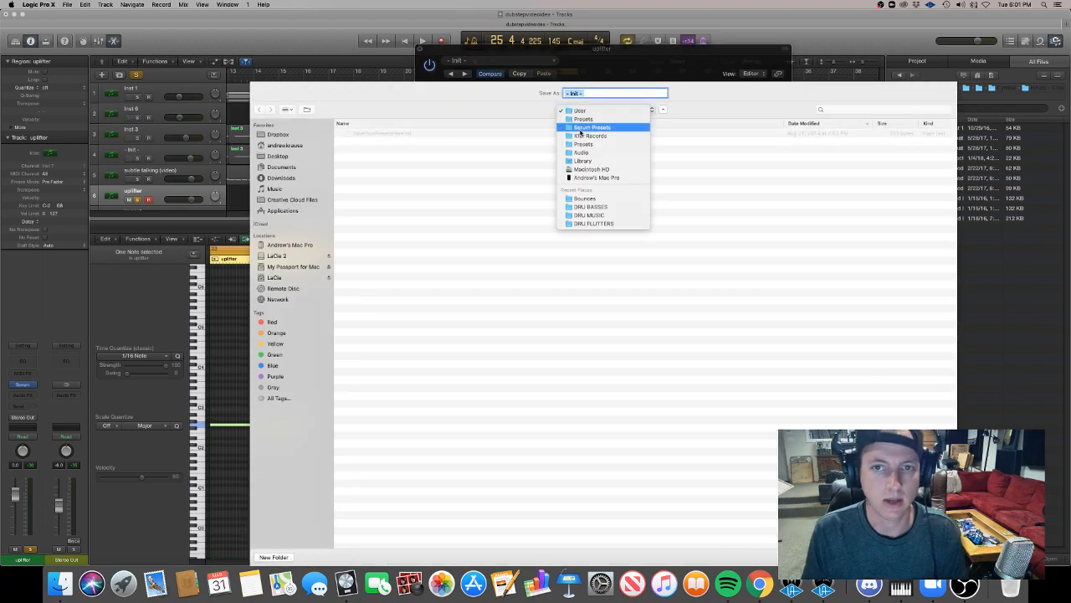
click(586, 125)
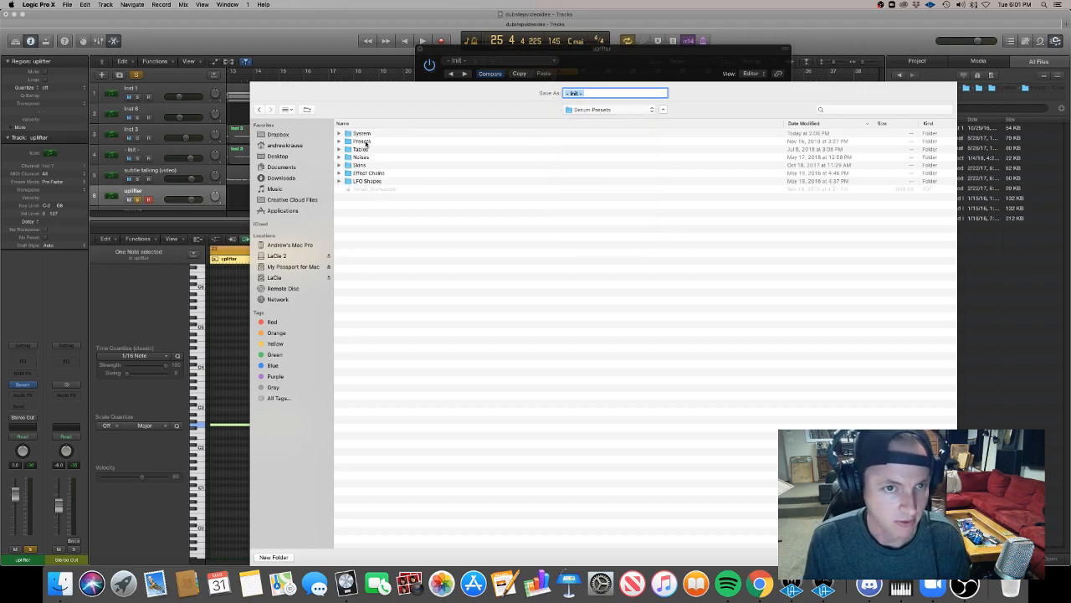
click(366, 141)
double_click(365, 142)
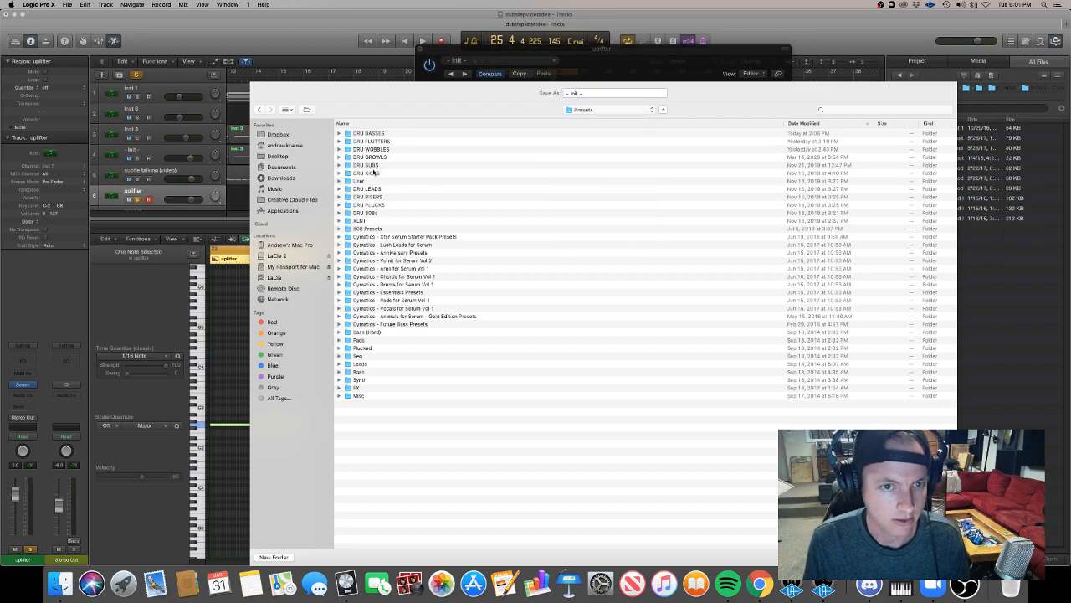
double_click(376, 197)
triple_click(613, 93)
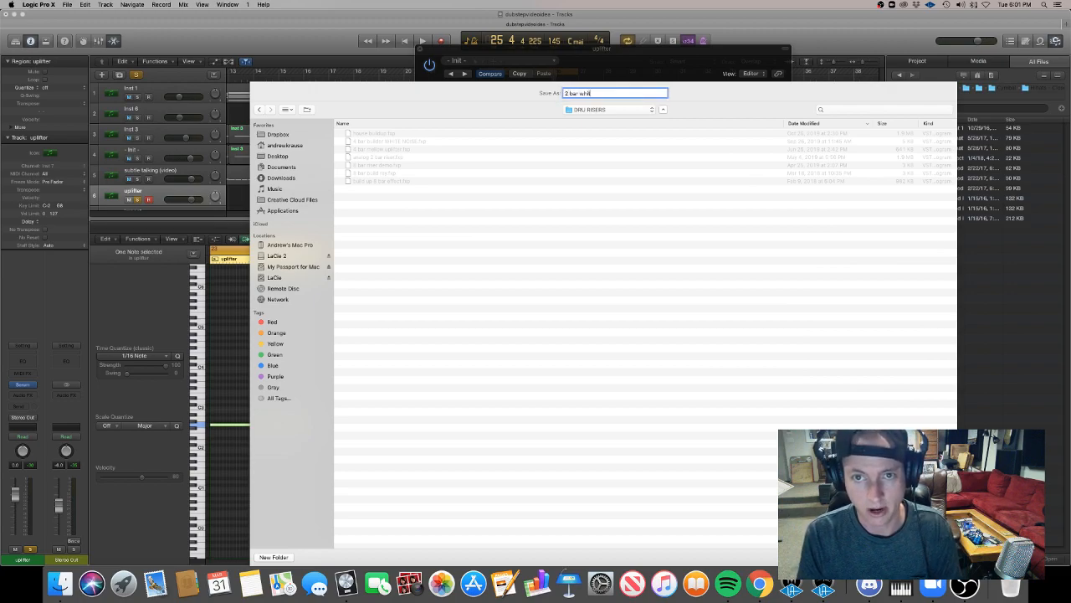
text(2 bar white noise)
key(Return)
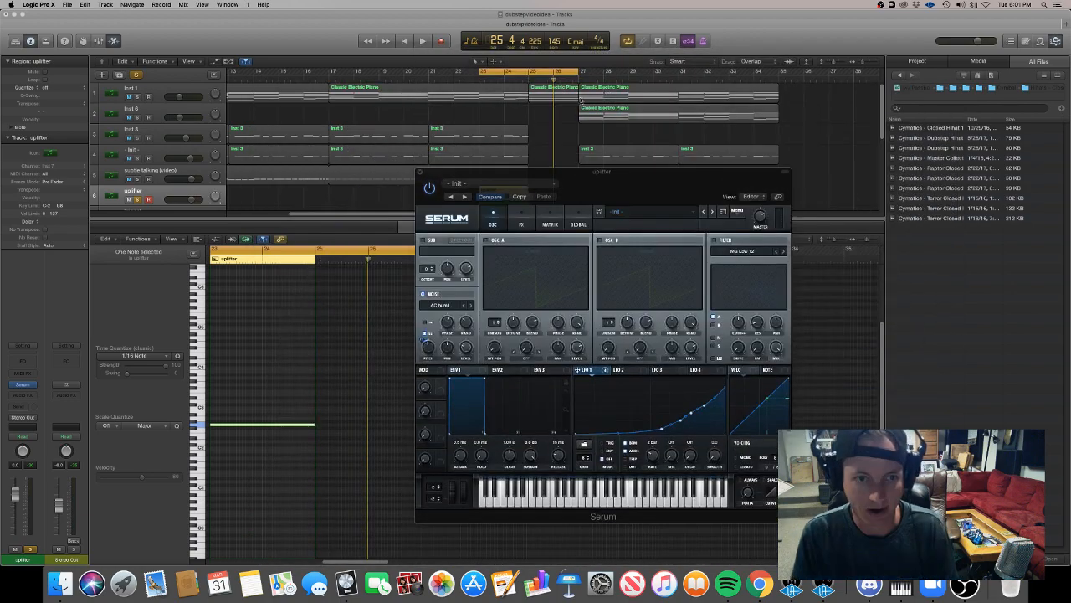
Audition different noise samples for the riser during playback and settle on Air Can 1 in the noise oscillator.
key(space)
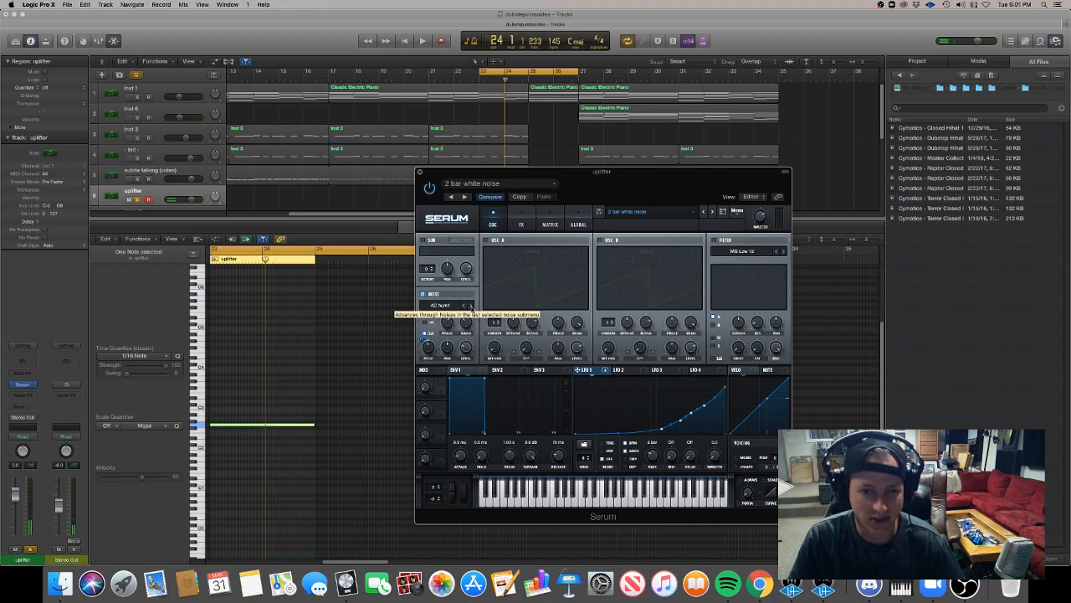
click(472, 306)
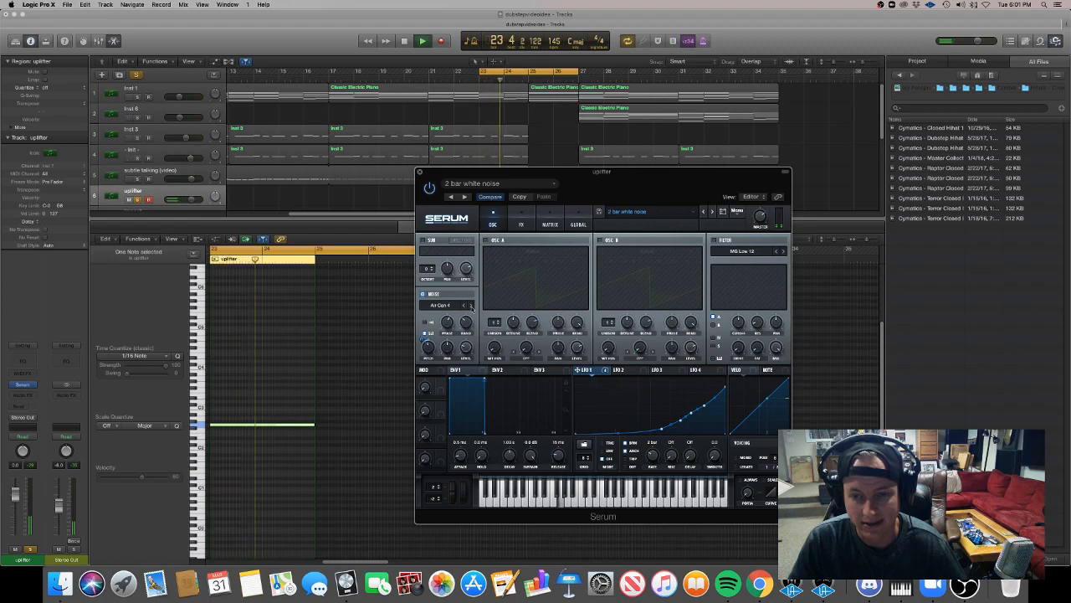
key(space)
click(471, 305)
key(space)
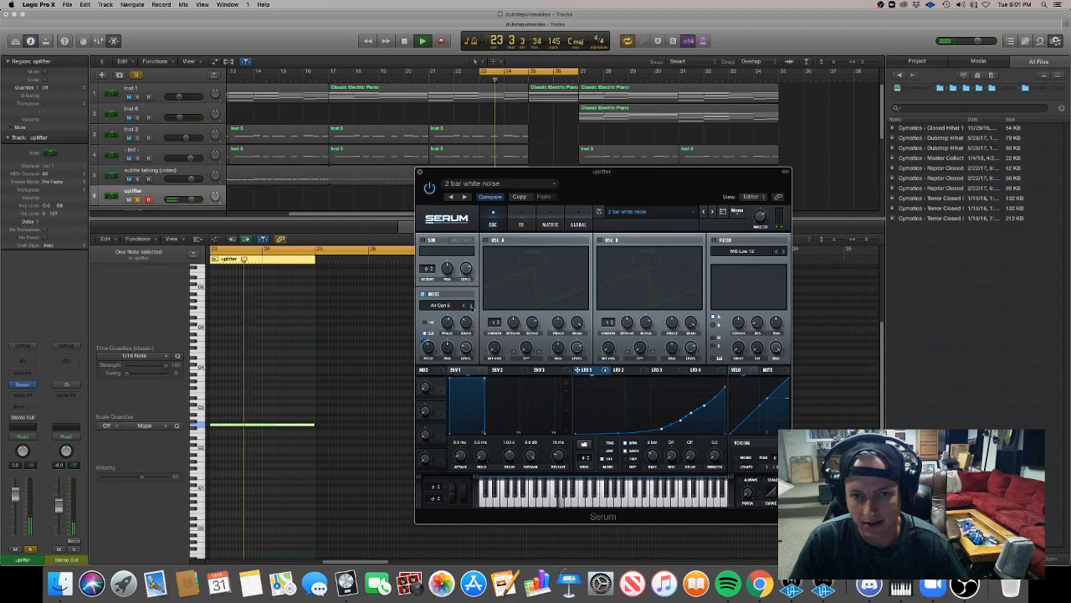
key(space)
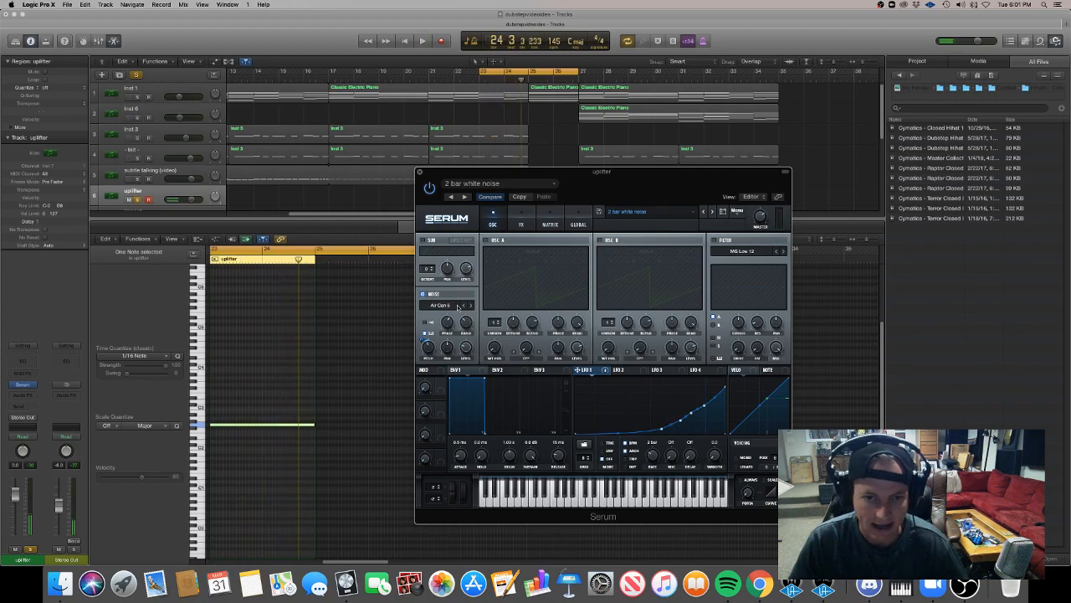
click(465, 305)
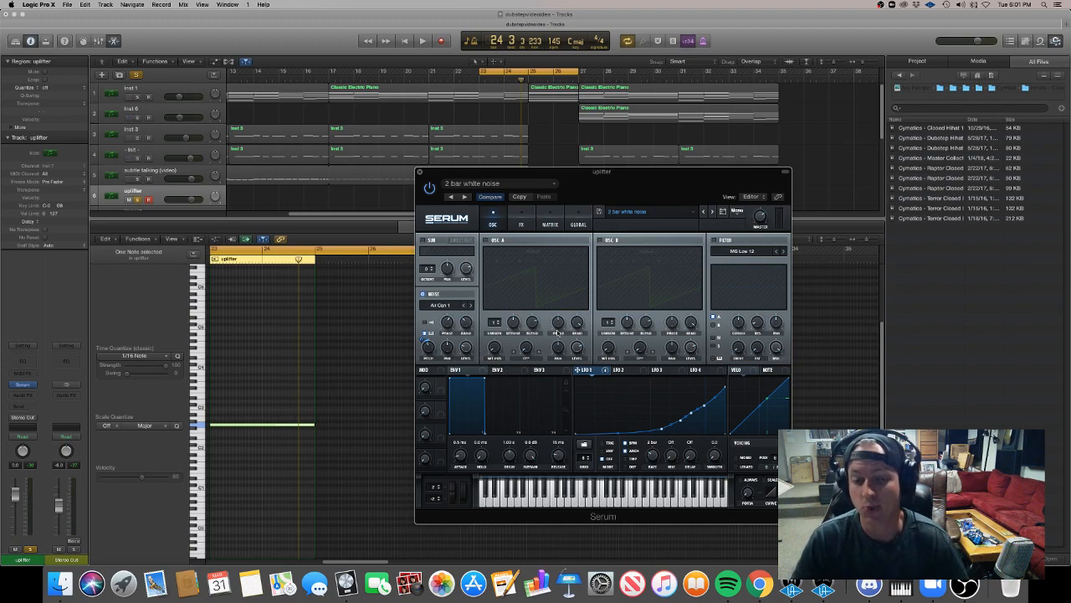
click(449, 308)
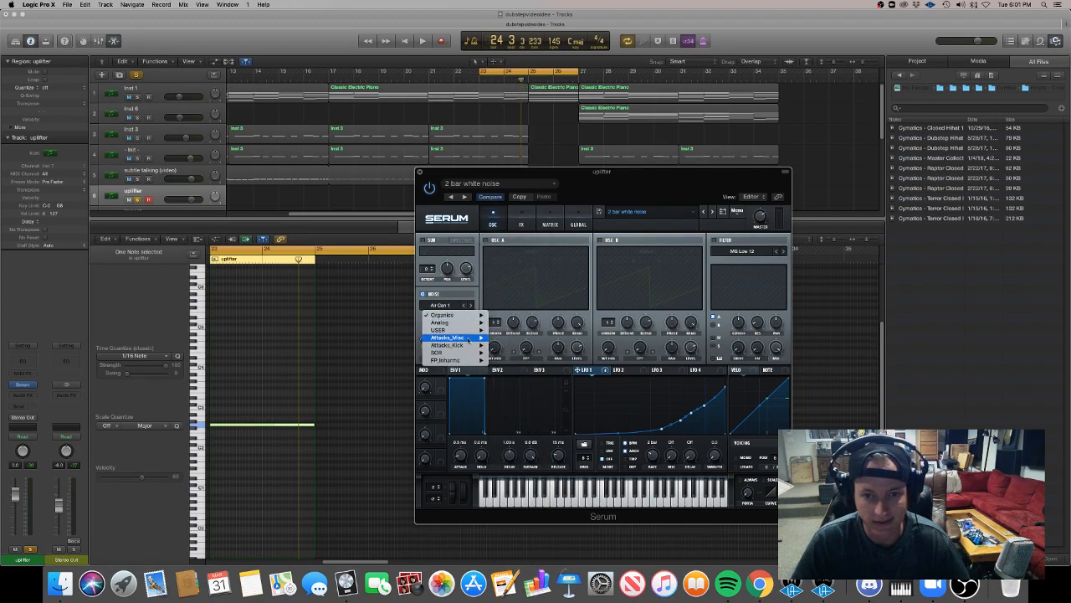
click(474, 286)
key(space)
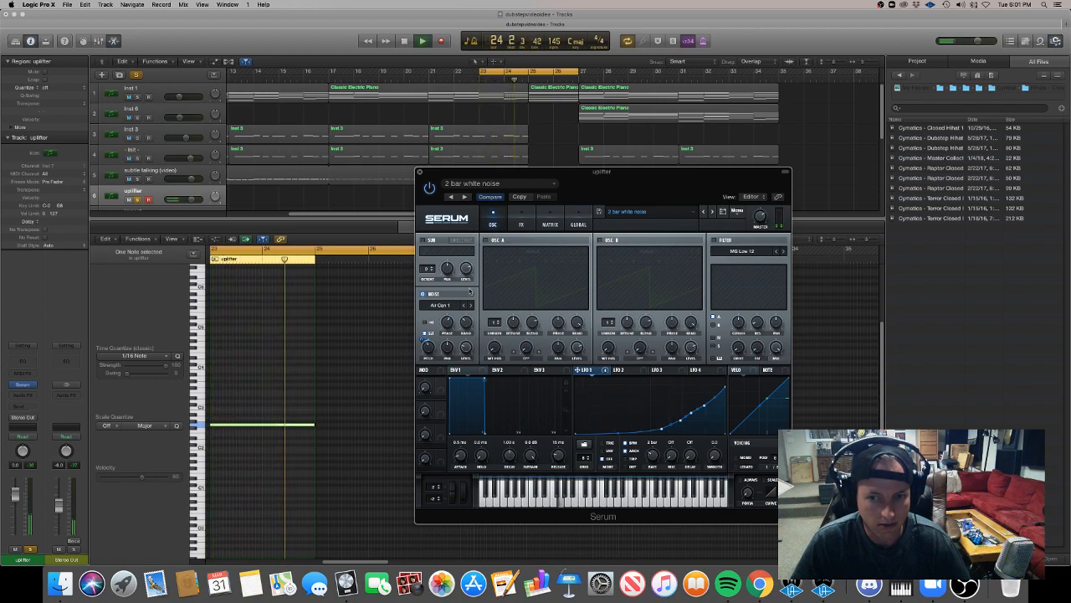
key(space)
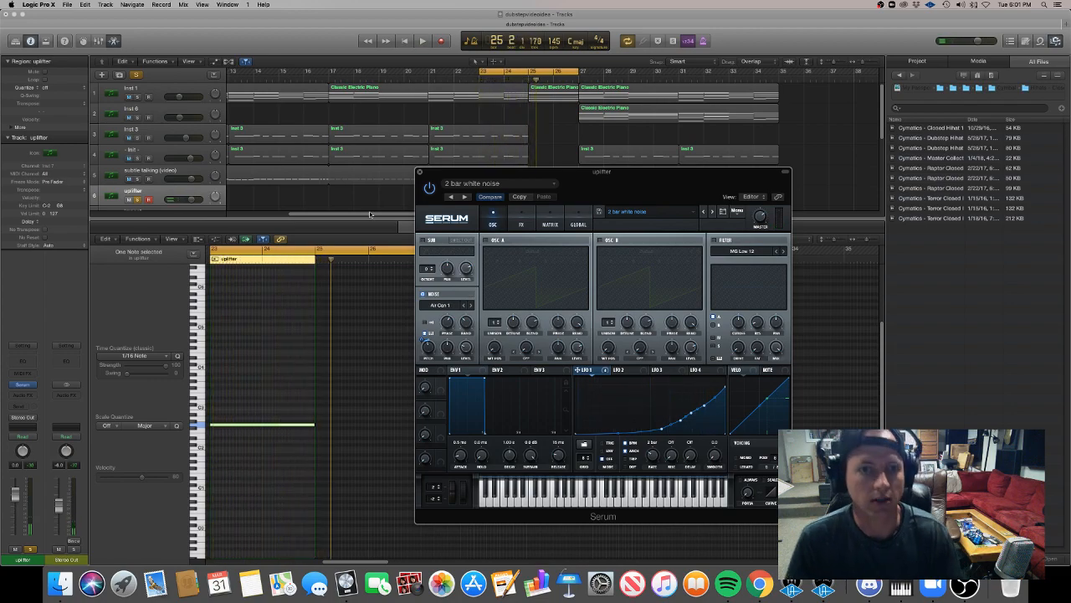
Close the synth and piano roll, then unsolo the uplifter track and play the full arrangement from bar 23.
click(418, 172)
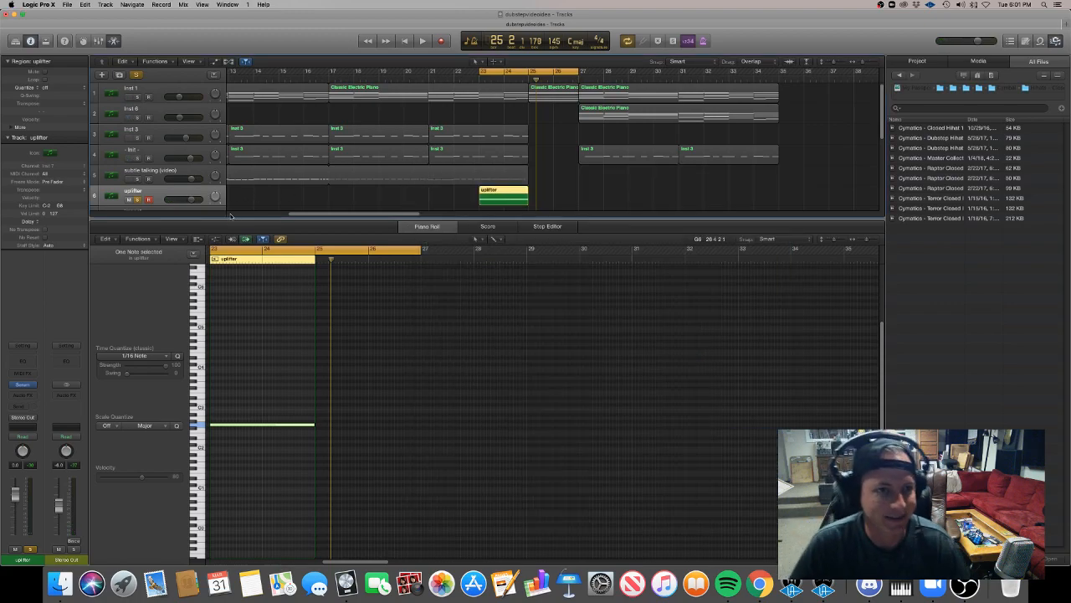
key(p)
click(373, 215)
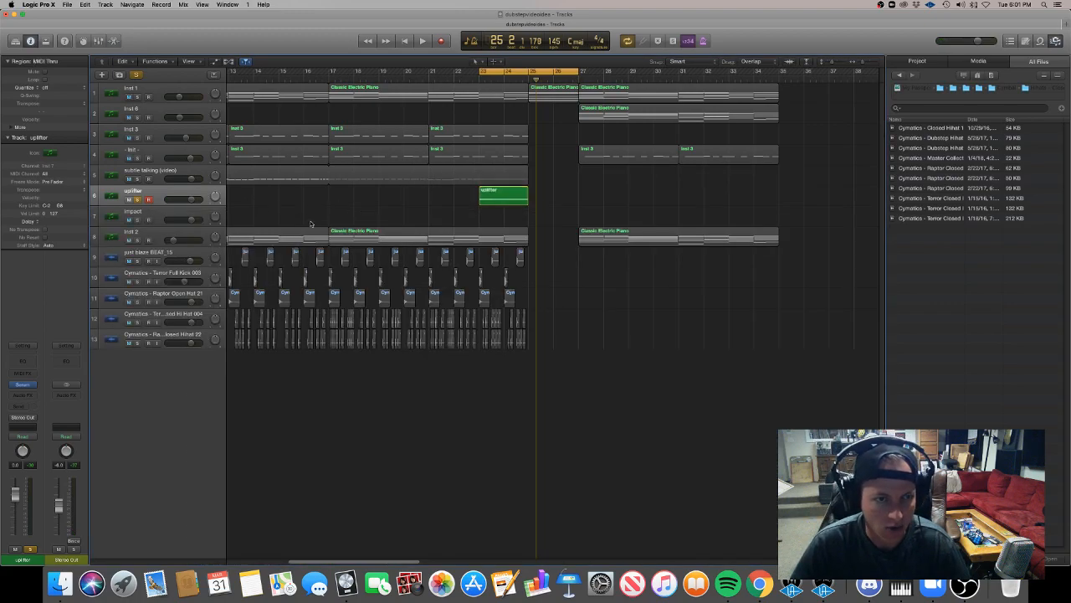
click(139, 199)
click(477, 78)
click(422, 40)
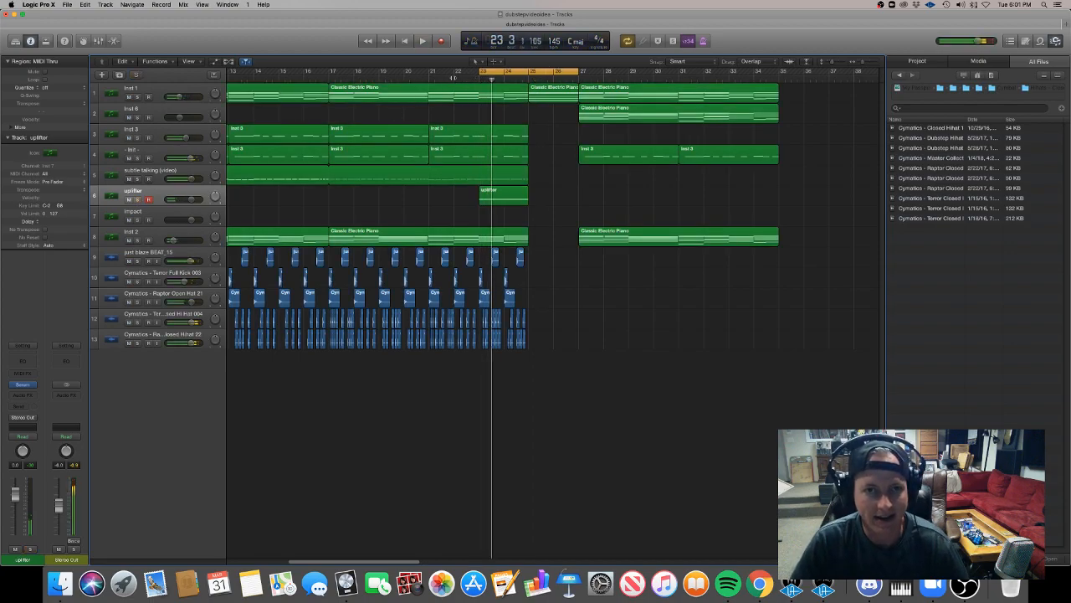
key(space)
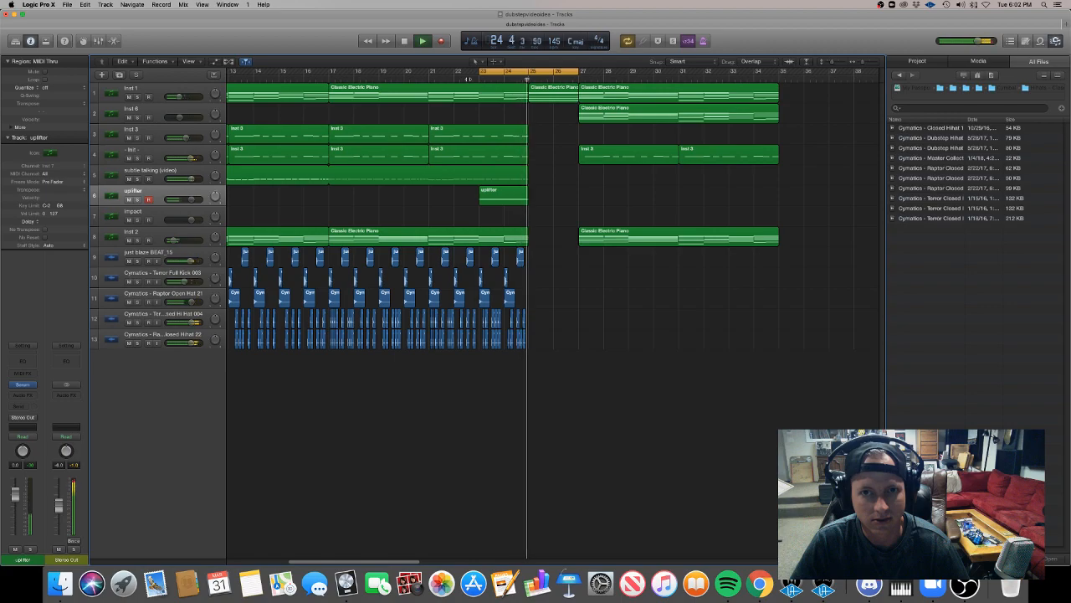
Raise the uplifter track's volume to 1.2 dB while listening to it in the mix.
key(space)
key(space)
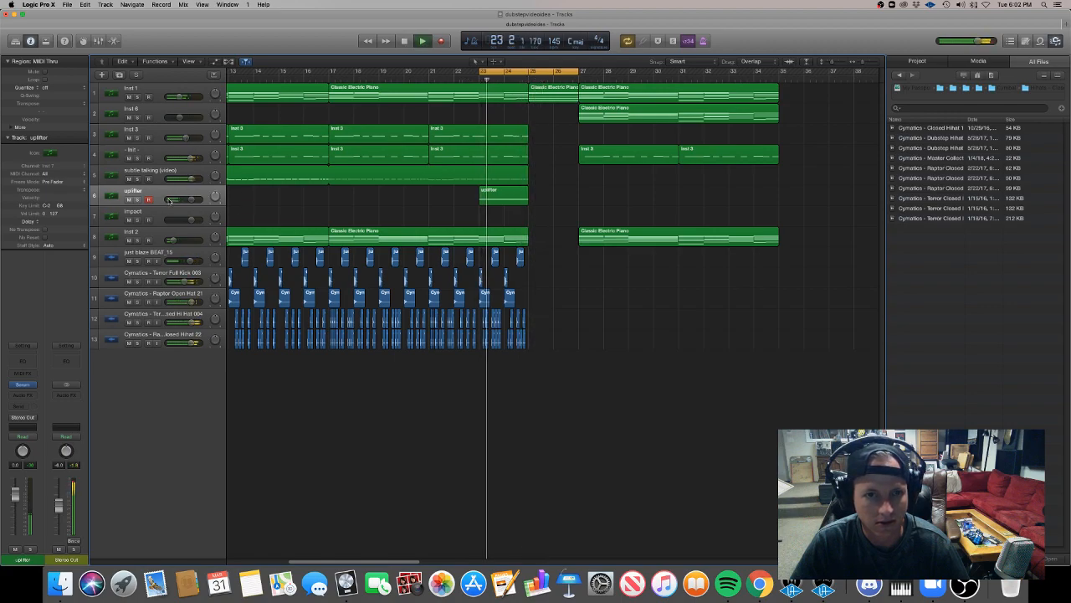
drag(191, 200, 192, 201)
key(space)
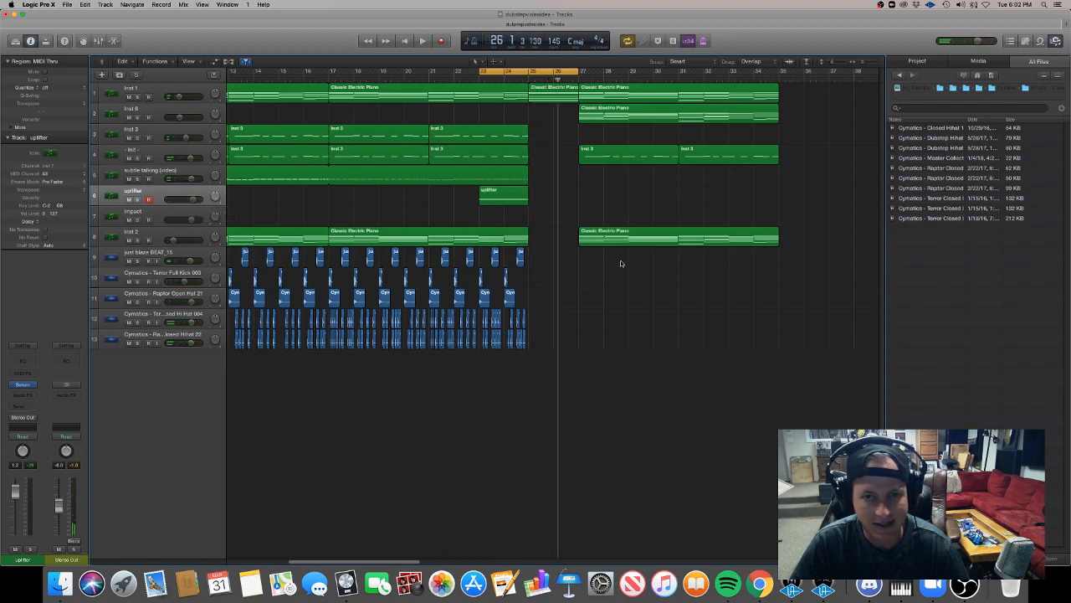
Create an empty MIDI region from bar 25 to 27 on the impact track and draw a G1 note spanning it.
right_click(538, 219)
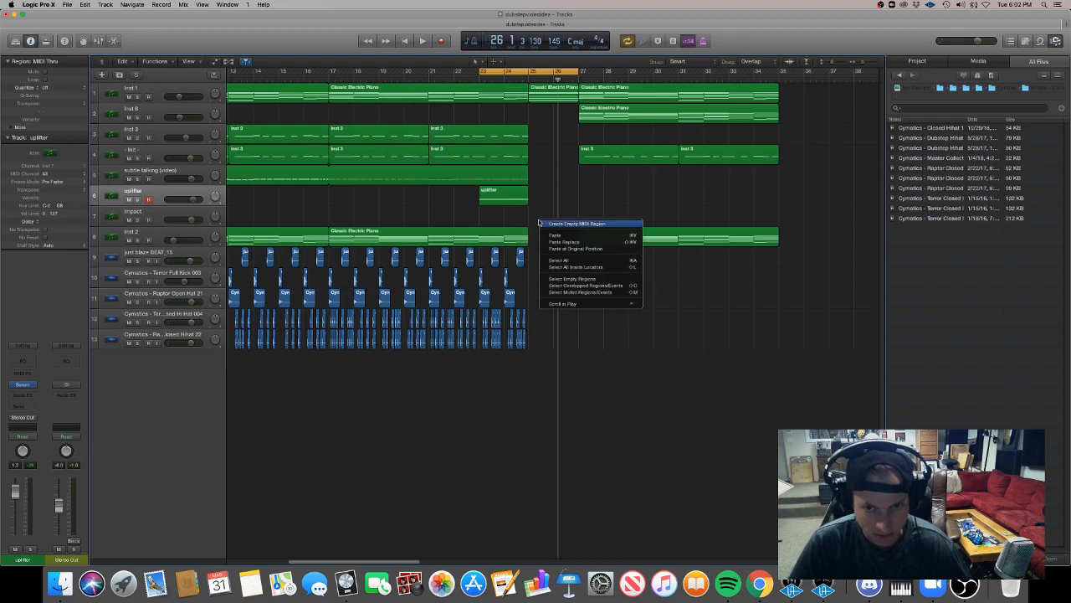
click(552, 223)
drag(554, 222, 575, 221)
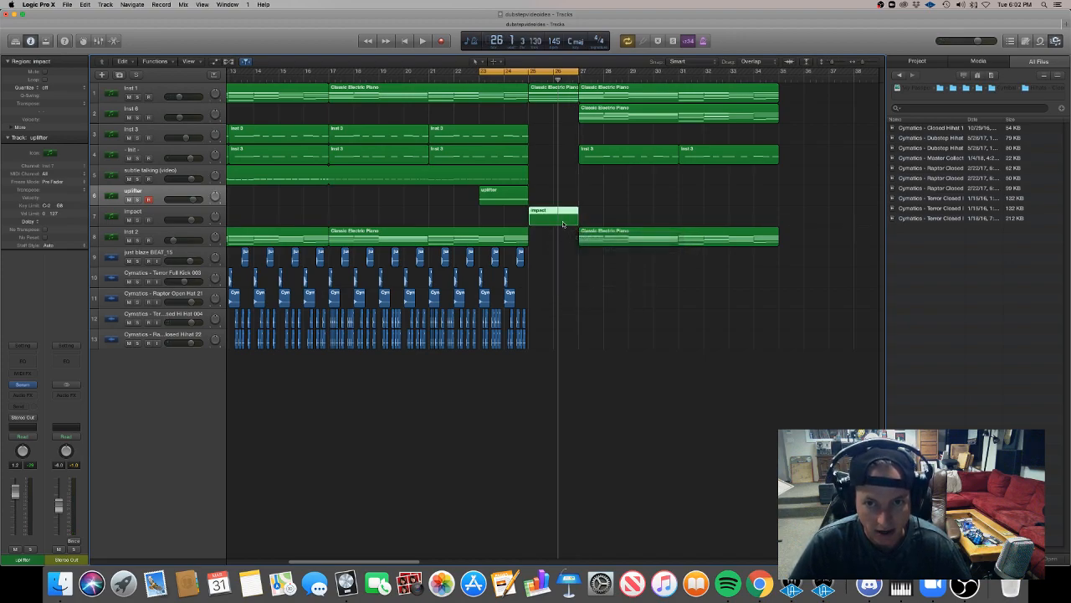
double_click(563, 219)
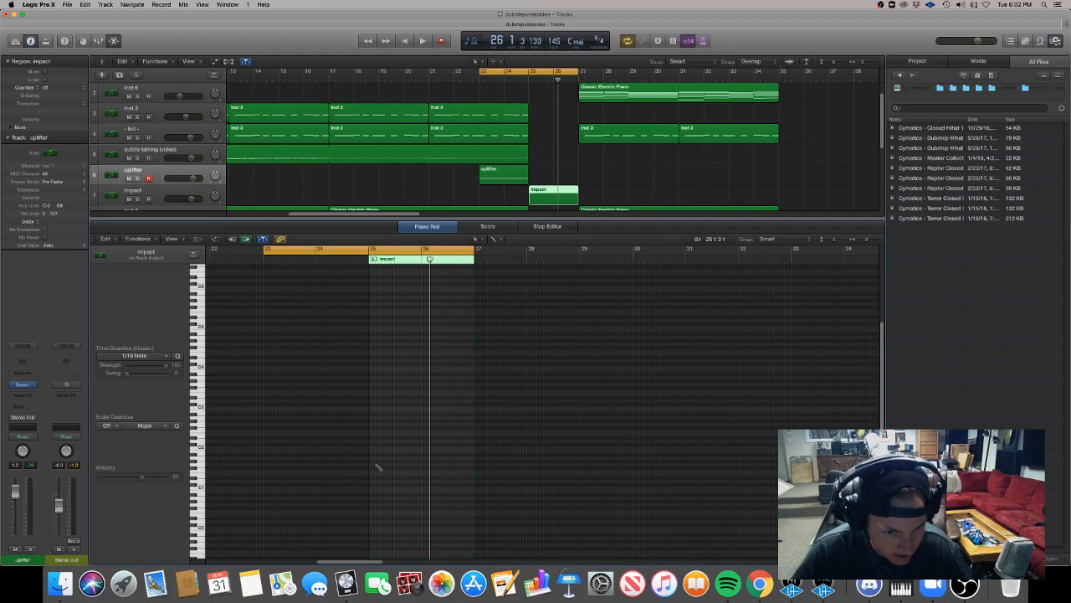
click(373, 467)
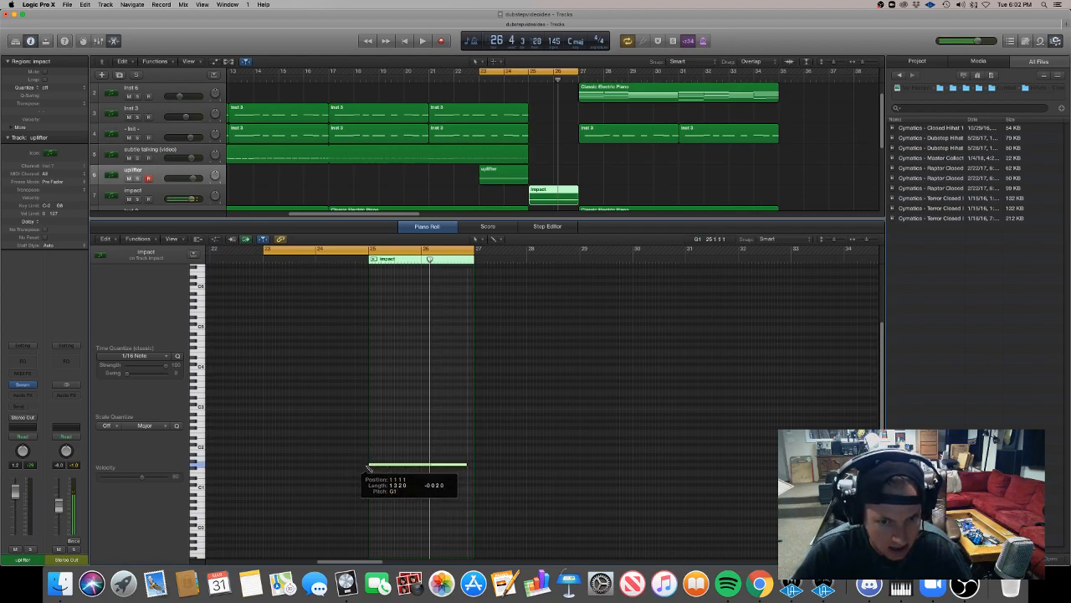
Open the impact track's Serum instrument and initialize its preset.
click(148, 192)
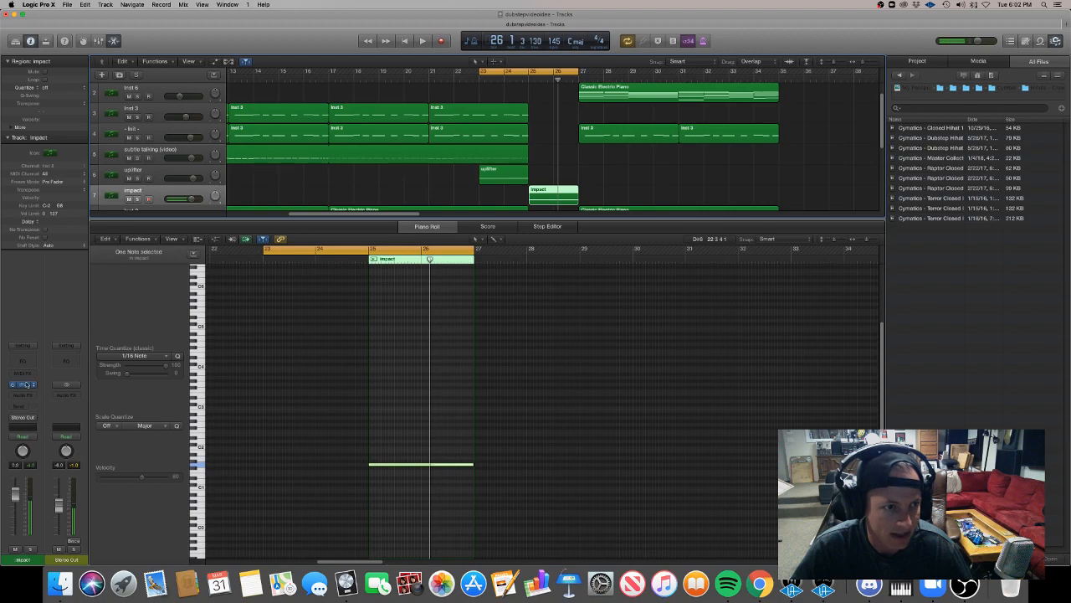
click(23, 385)
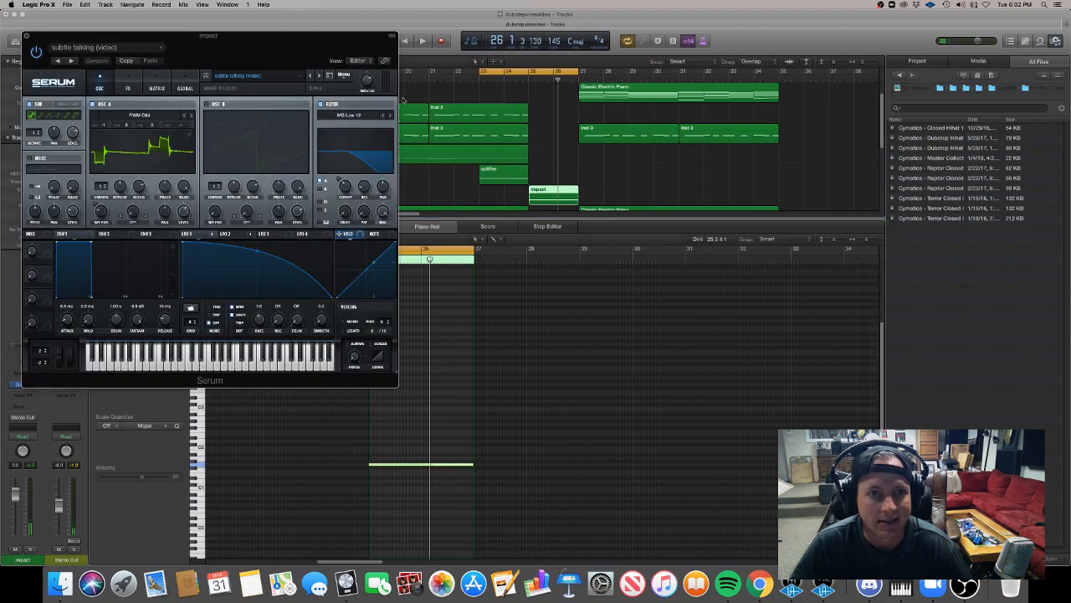
click(367, 119)
click(283, 87)
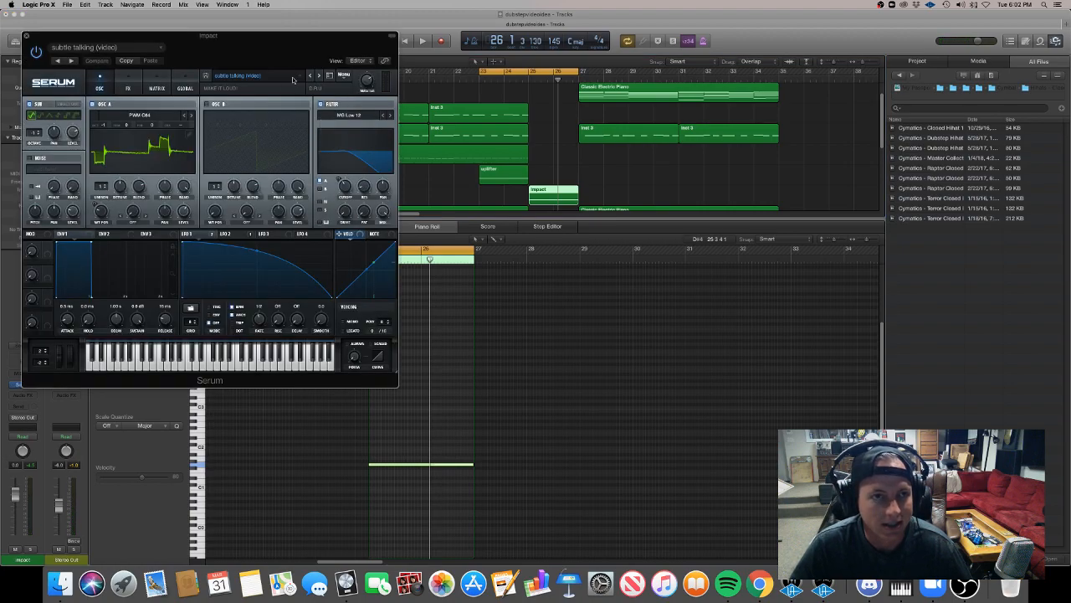
click(344, 77)
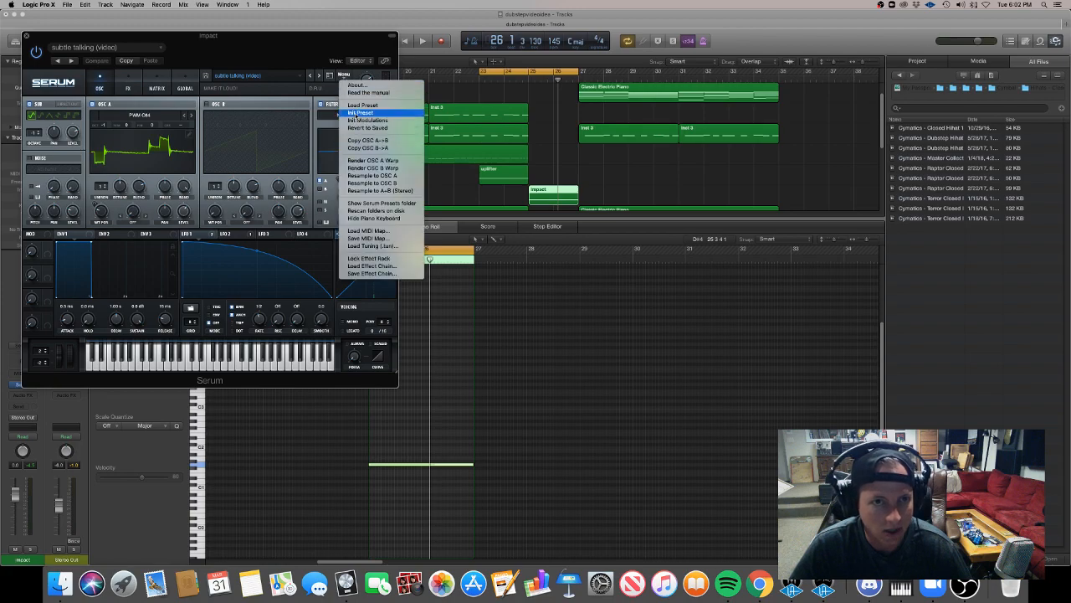
click(356, 114)
Load the Analog_BD_Sin wavetable from the Analog category into oscillator A.
click(161, 115)
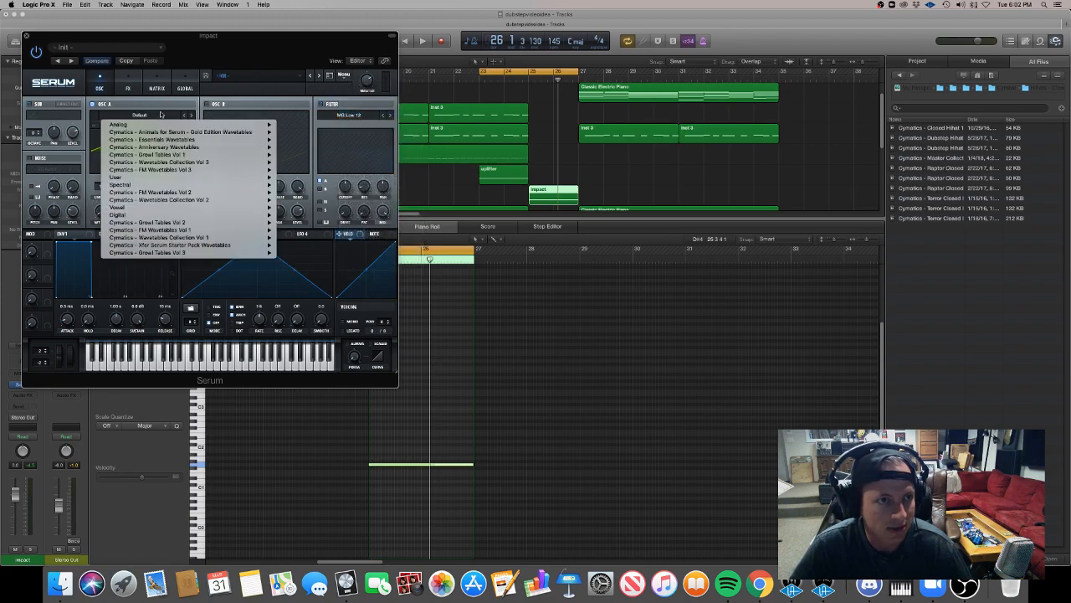
mouse_move(241, 126)
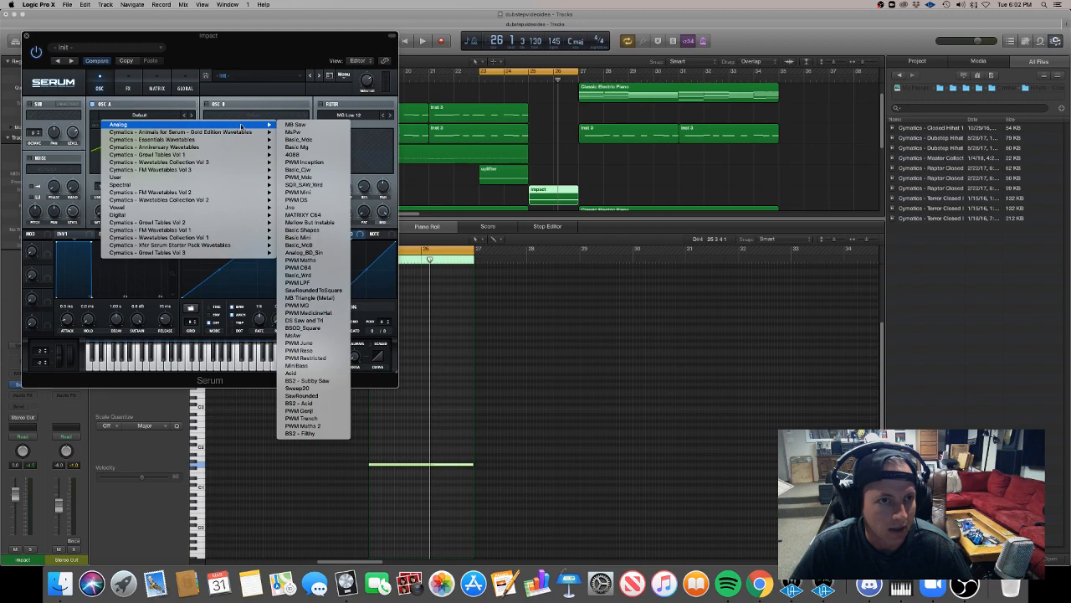
click(294, 253)
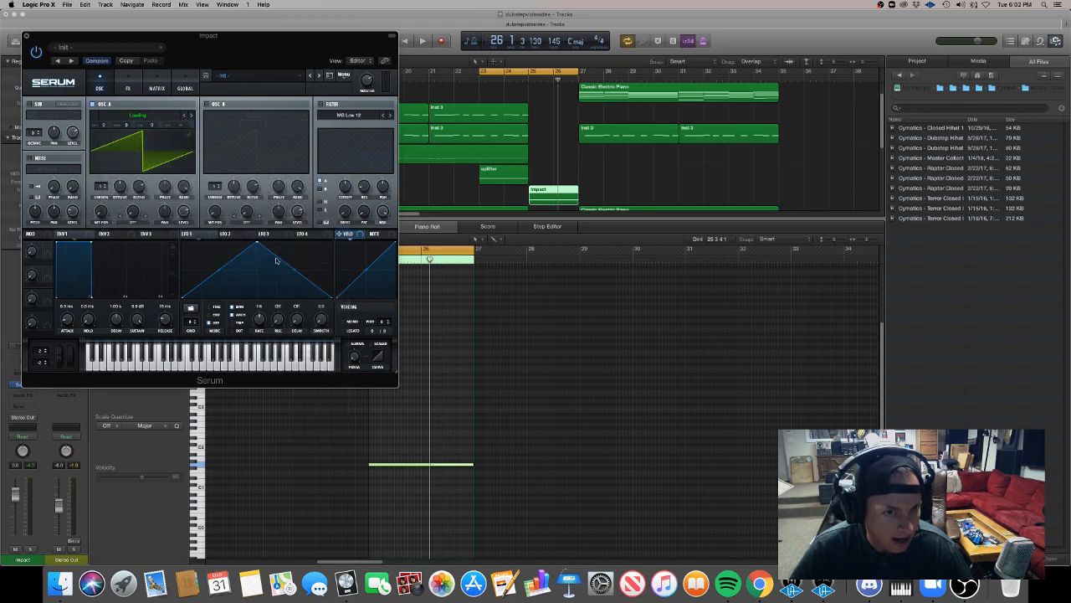
Set the cycle range to bars 25 to 27, solo the impact track and play back its sine tone.
key(space)
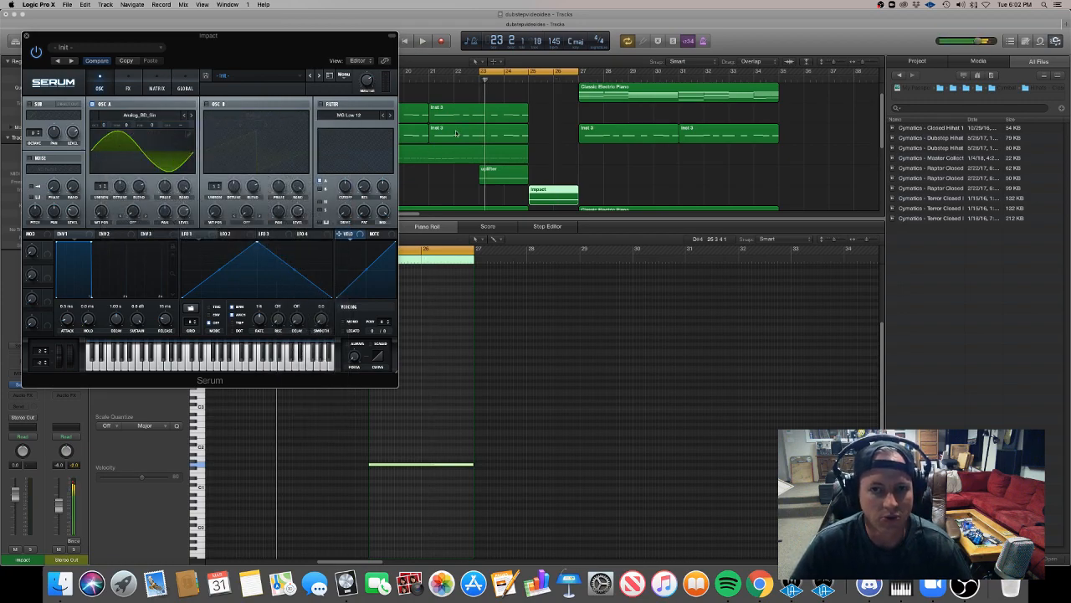
click(552, 73)
drag(529, 71, 573, 73)
drag(319, 47, 728, 172)
click(138, 200)
key(space)
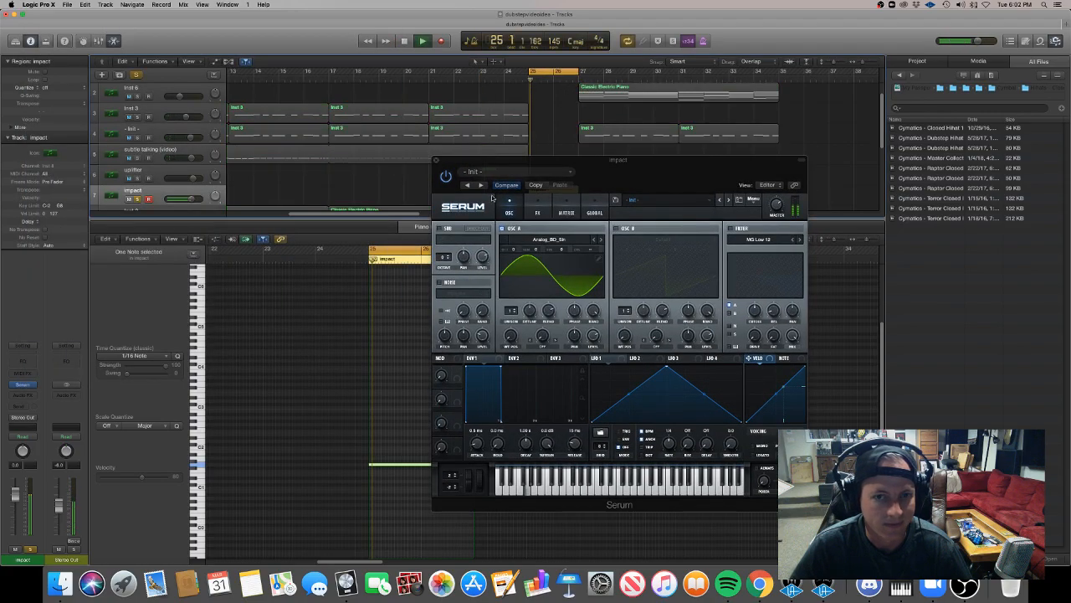
drag(651, 188, 542, 125)
key(space)
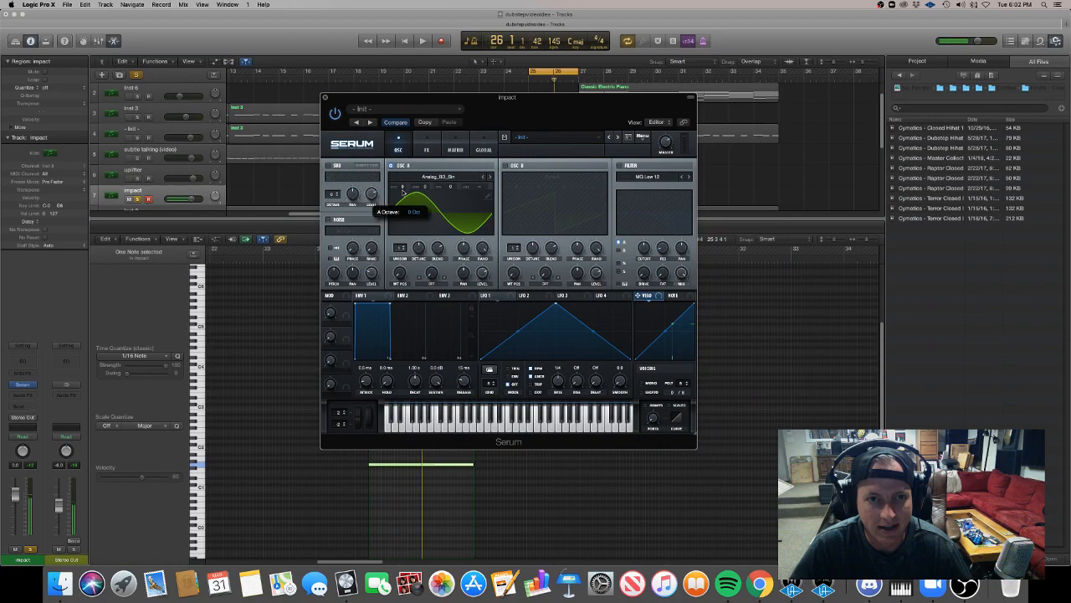
Pull Env 1's sustain down to silence with a shorter decay and lower oscillator A's octave.
key(space)
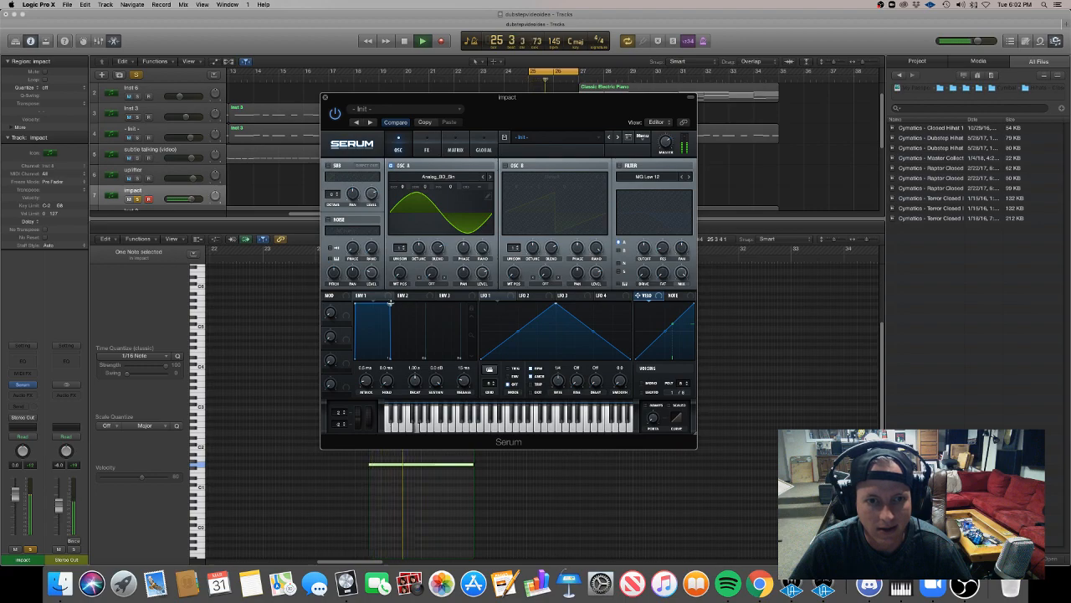
drag(388, 303, 385, 381)
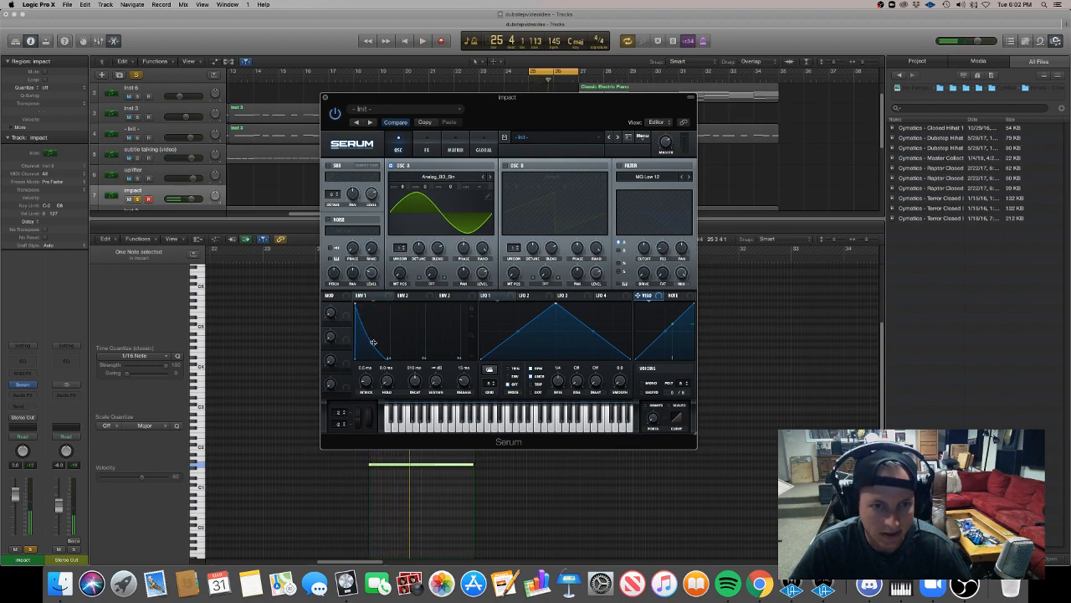
drag(402, 186, 405, 201)
key(space)
Adjust the curve of Env 1's decay to be less steep while playing back the impact.
key(space)
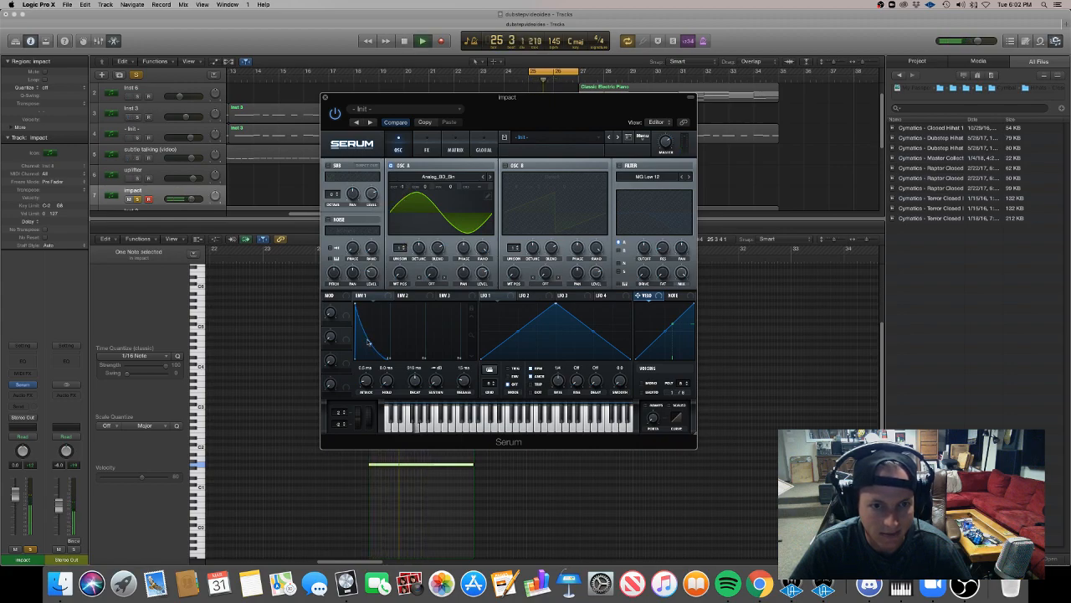
key(space)
key(space)
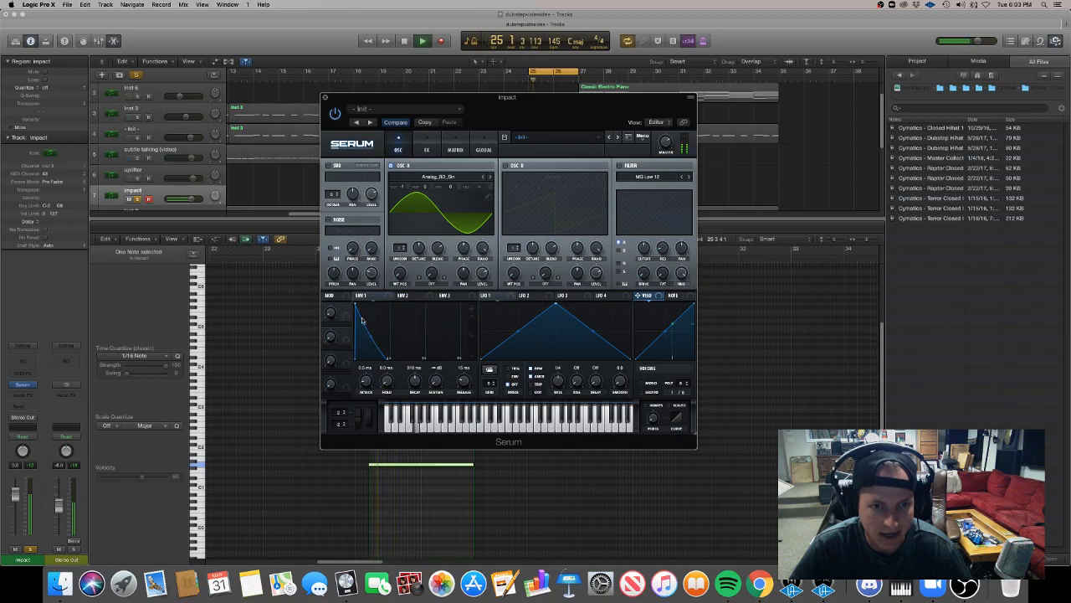
key(space)
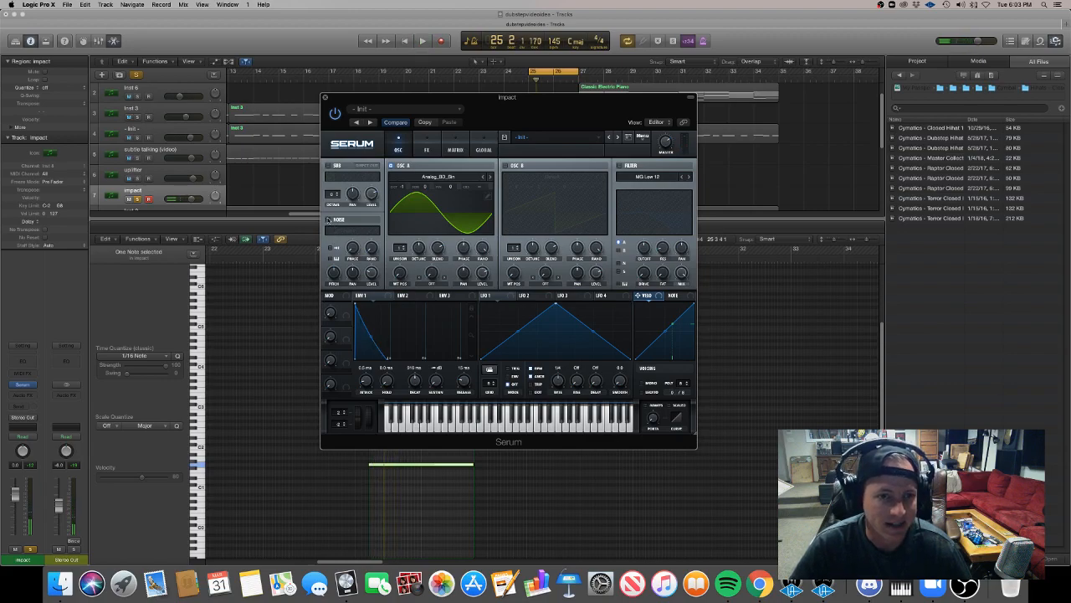
Enable the noise oscillator, load XF_KikAtk_64 from the Attacks_Kick category and play back the impact.
click(328, 220)
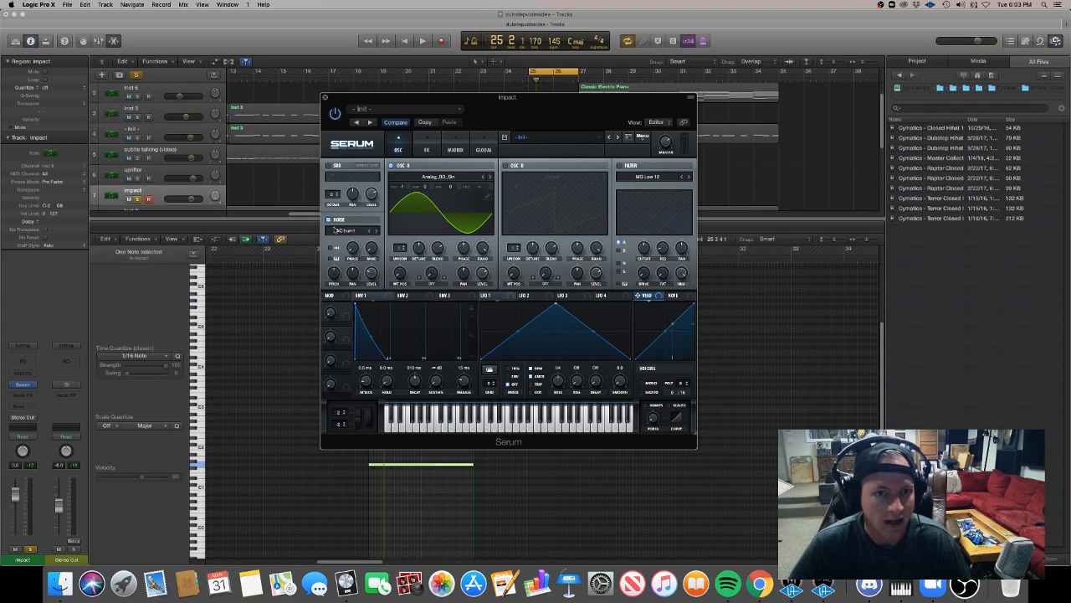
click(345, 230)
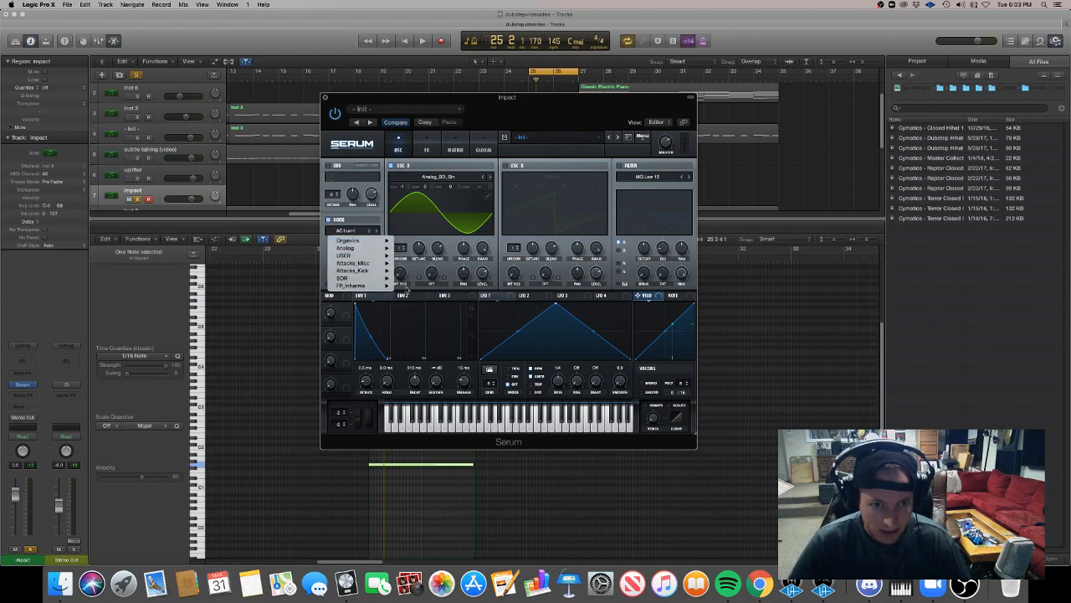
mouse_move(389, 272)
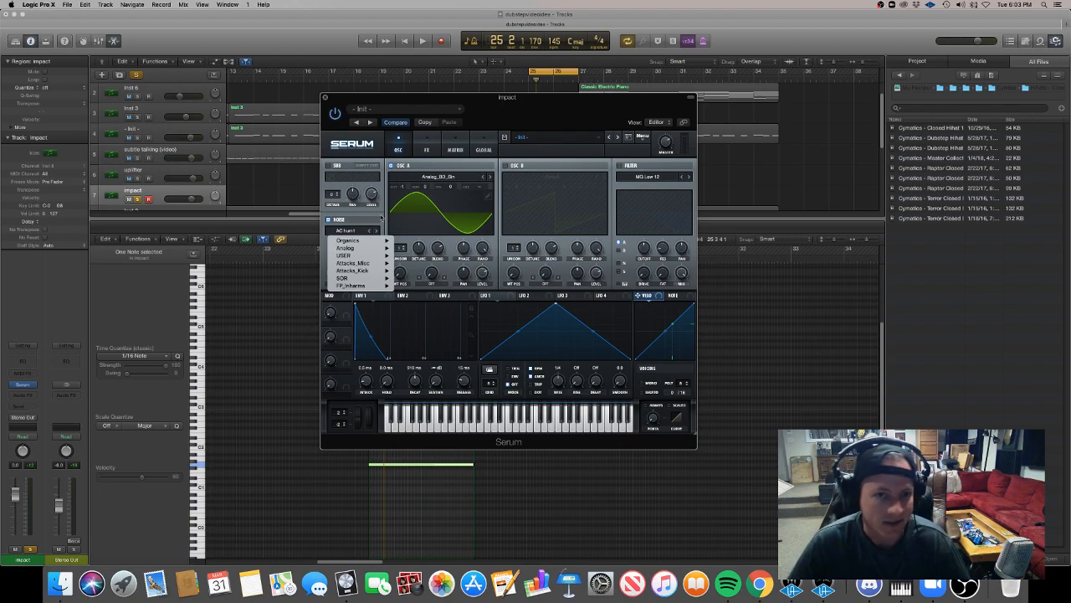
mouse_move(371, 256)
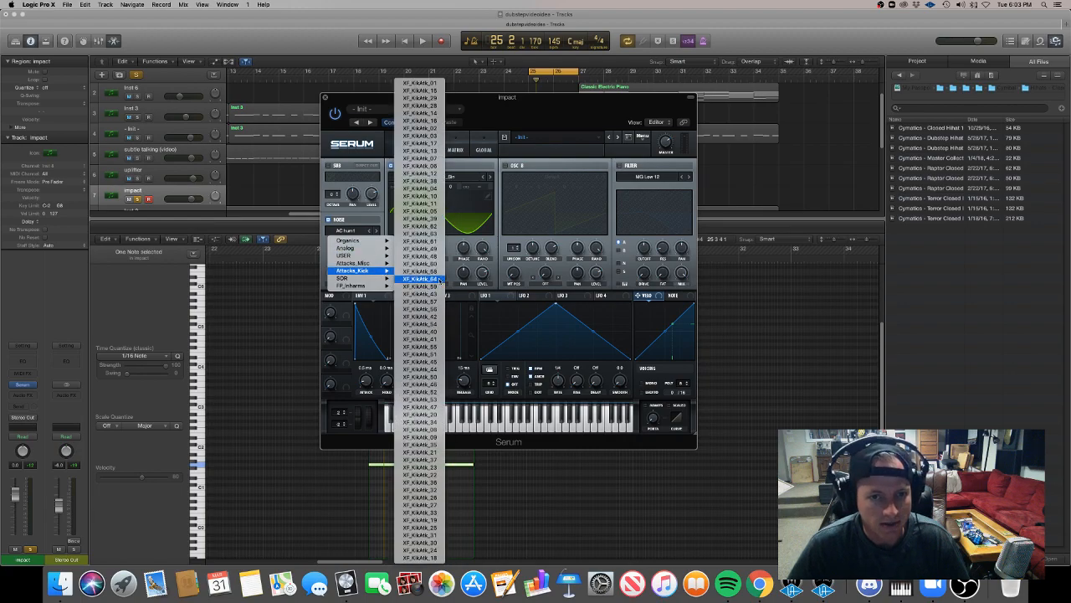
click(421, 280)
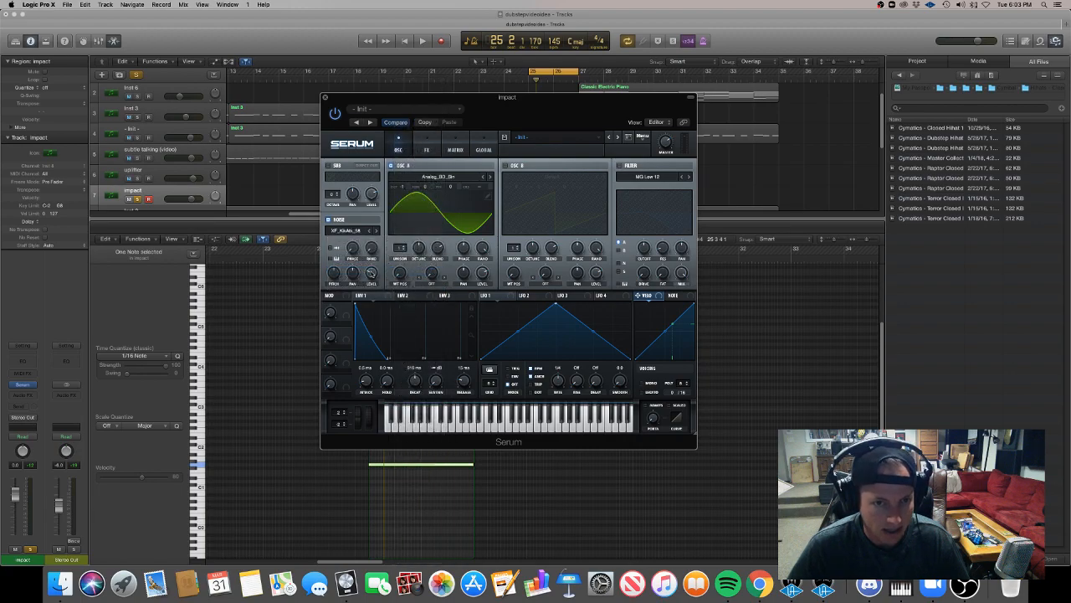
key(space)
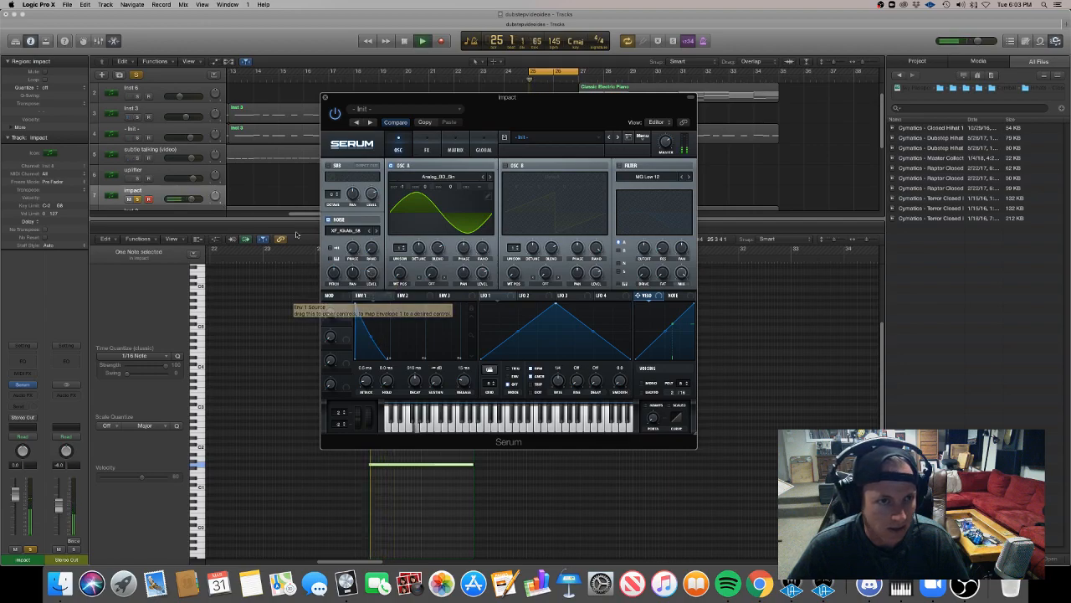
Turn off oscillator A and enable keyboard tracking and one-shot playback for the noise oscillator while auditioning it.
click(390, 165)
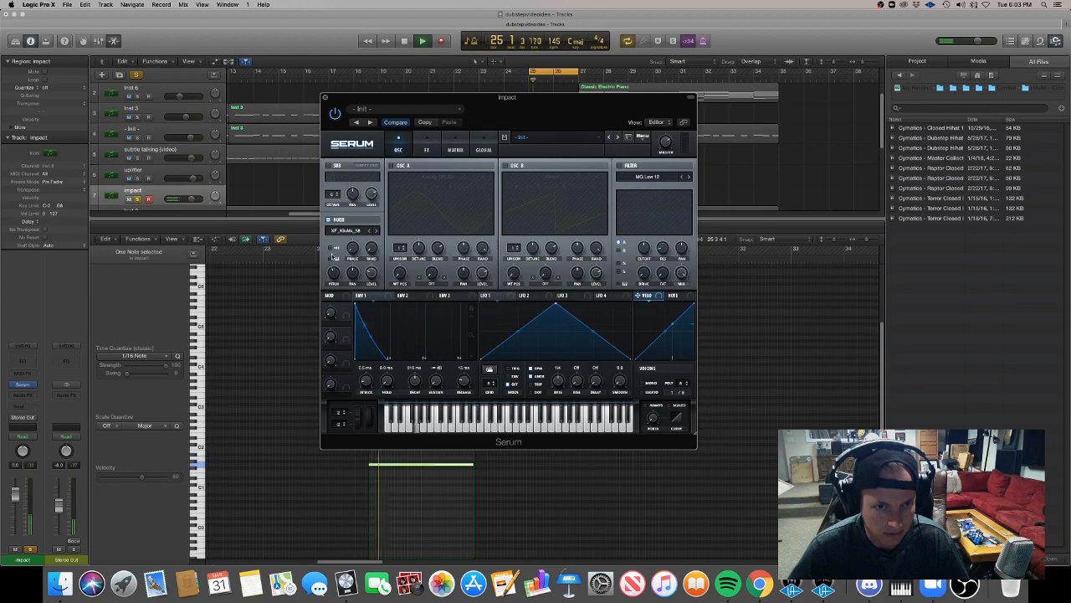
click(332, 259)
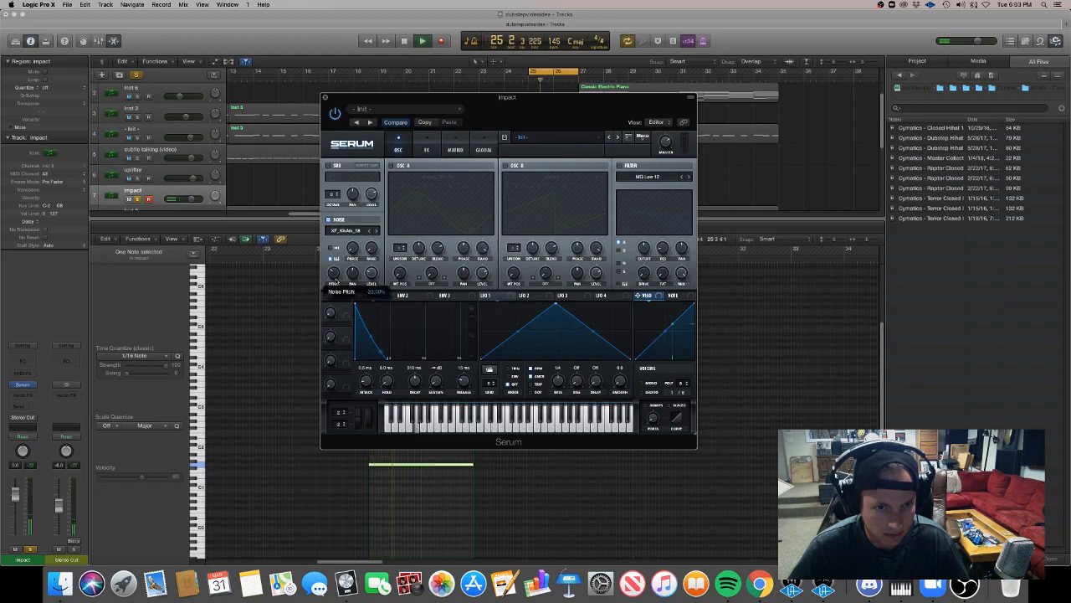
key(space)
click(331, 249)
key(space)
Adjust the noise oscillator's pitch and level by ear, turning oscillator A back on to hear both together.
key(space)
key(space)
drag(332, 274, 374, 255)
key(space)
key(space)
key(space)
key(space)
key(space)
key(space)
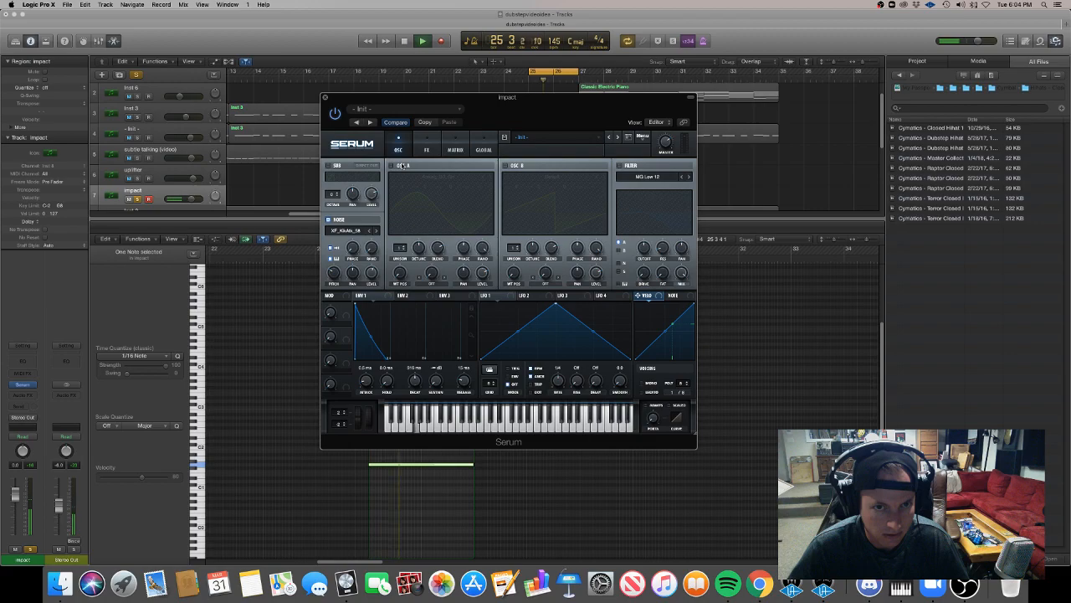
click(401, 166)
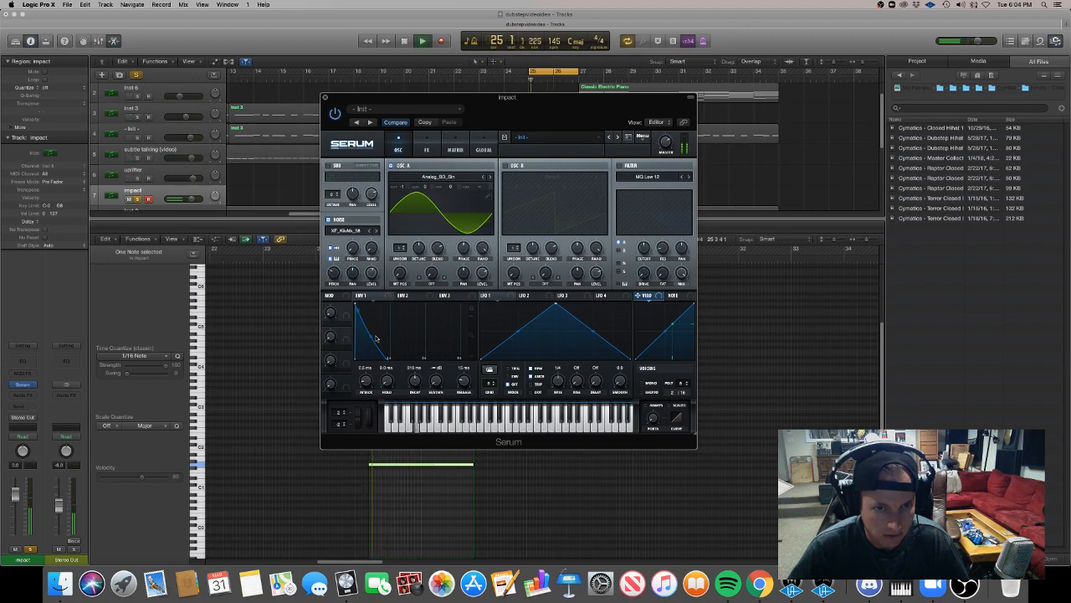
drag(331, 274, 335, 289)
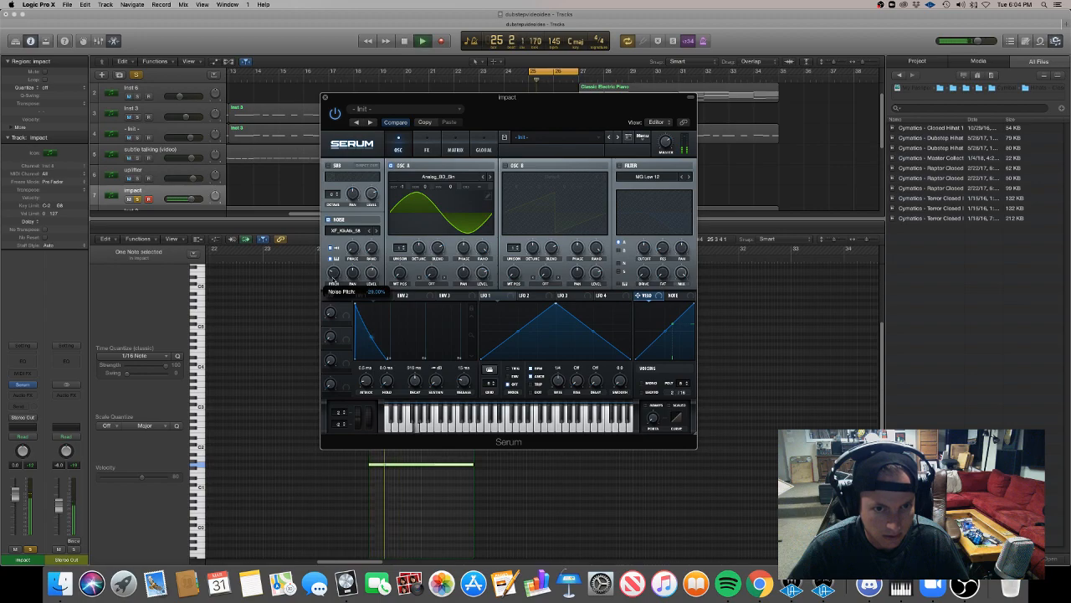
drag(373, 274, 376, 268)
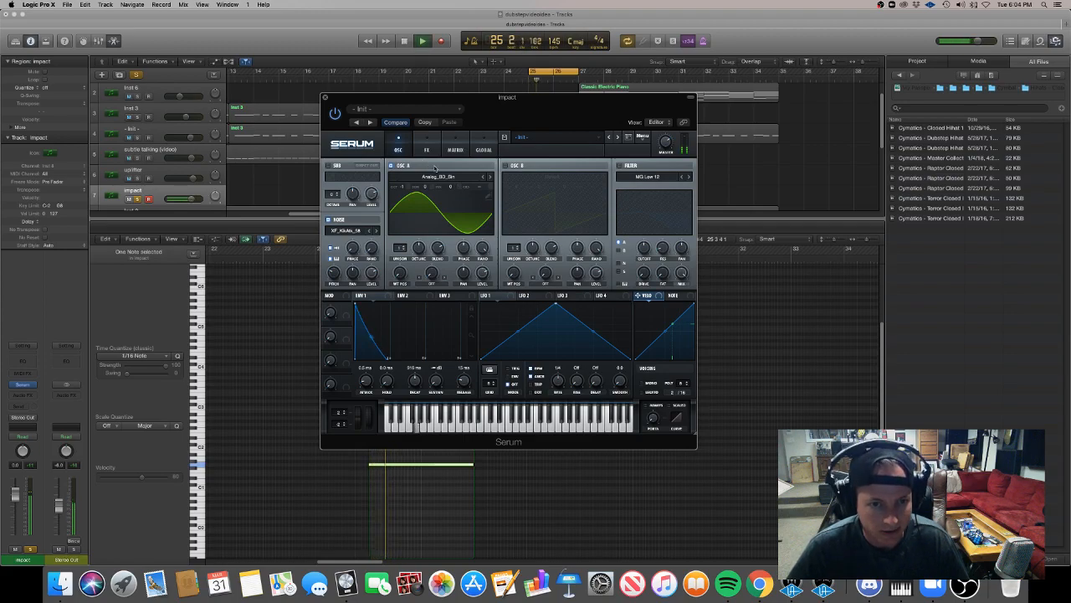
Enable the sub oscillator and lower its octave while playing back the impact.
click(328, 165)
mouse_move(338, 196)
mouse_down()
mouse_move(339, 218)
mouse_move(373, 213)
mouse_move(335, 189)
mouse_up()
key(space)
key(space)
key(space)
key(space)
key(space)
key(space)
key(space)
key(space)
key(space)
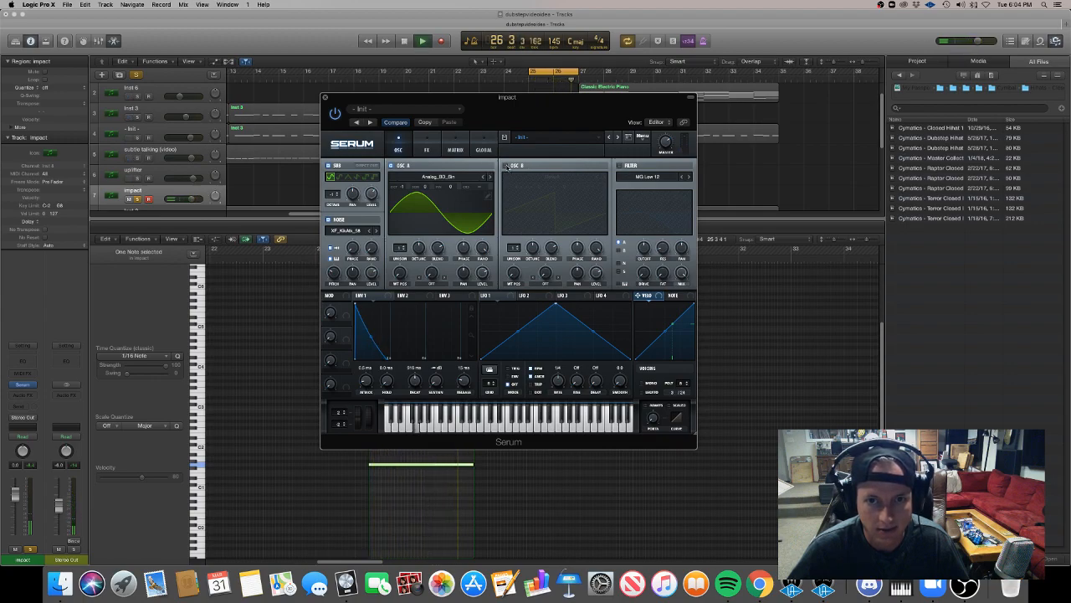
Turn on oscillator B and audition it with the rest of the impact.
click(505, 164)
key(space)
key(space)
Load the Rare Square 1 wavetable from Cymatics - FM Wavetables Vol 2 into oscillator B and reduce its level.
click(548, 177)
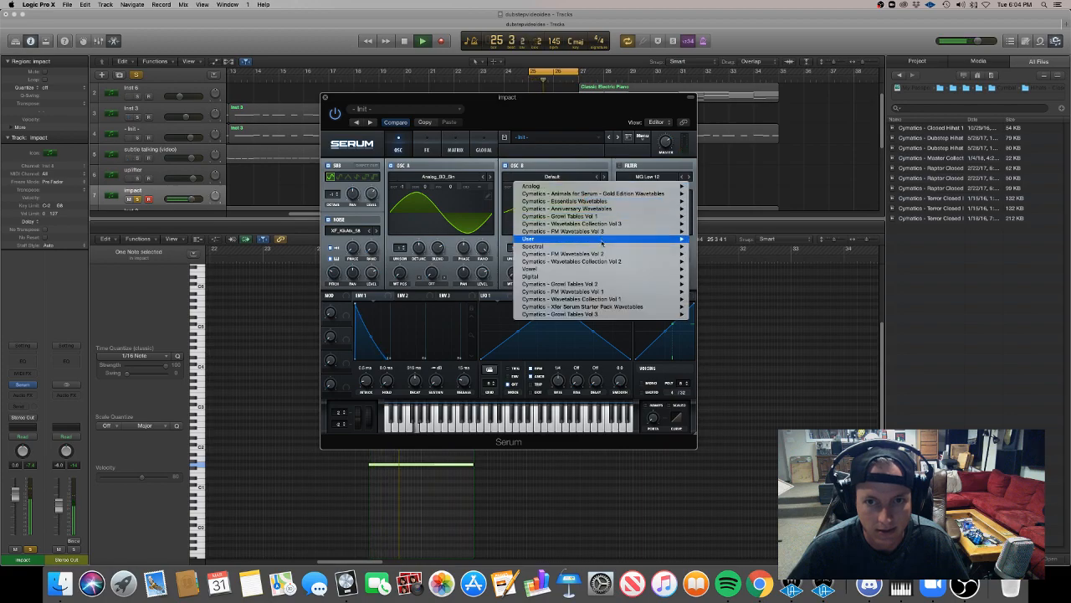
mouse_move(549, 261)
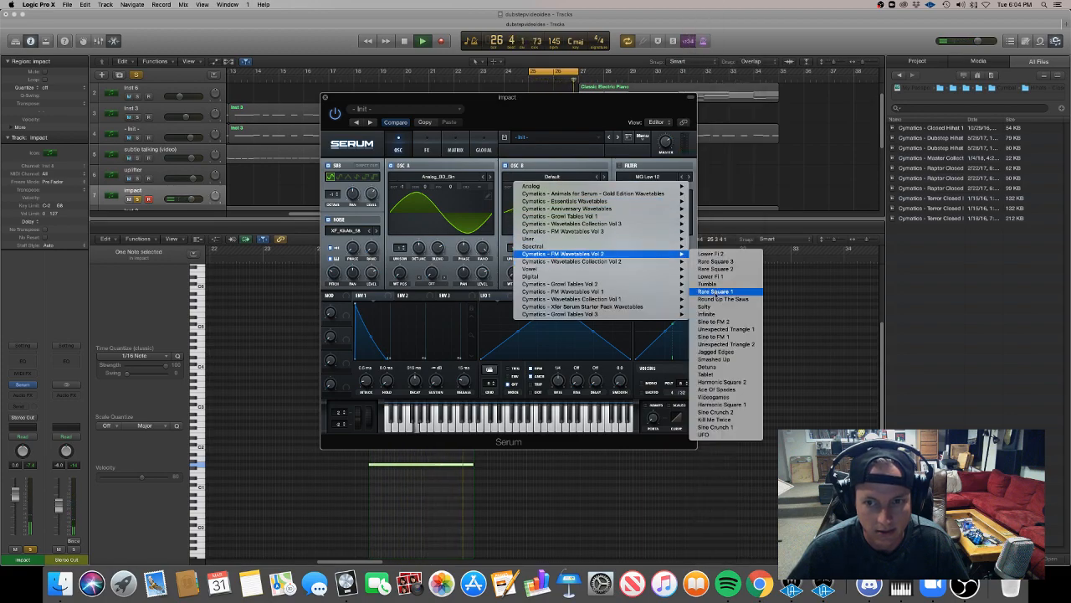
click(725, 293)
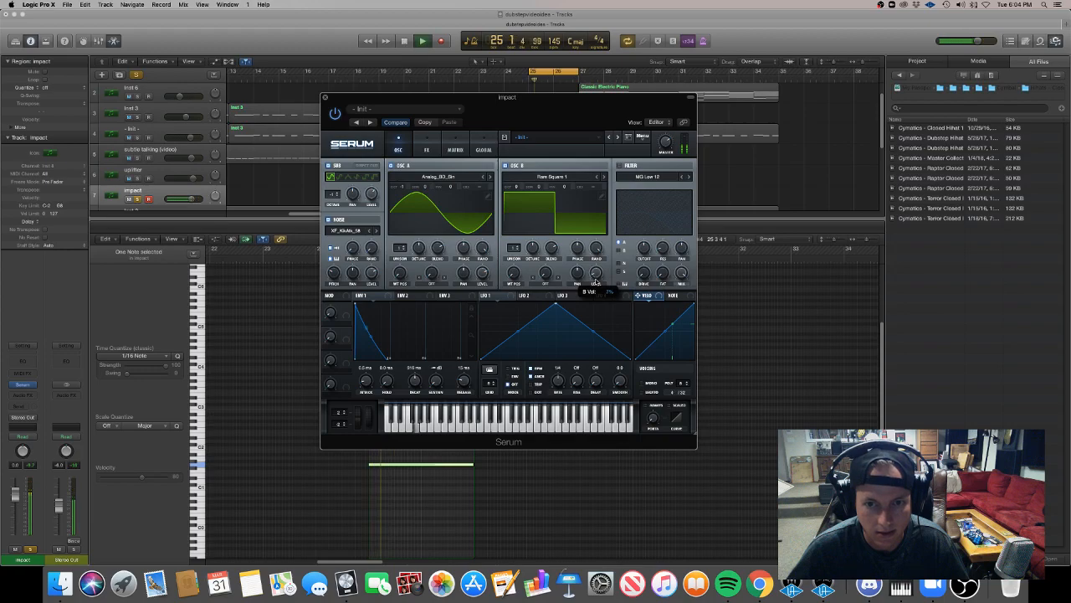
Switch back to Logic Pro X by reopening the recent project dubstepvideoidea.logicx from its auto-saved version, and close the problem report with Reopen.
key(super+h)
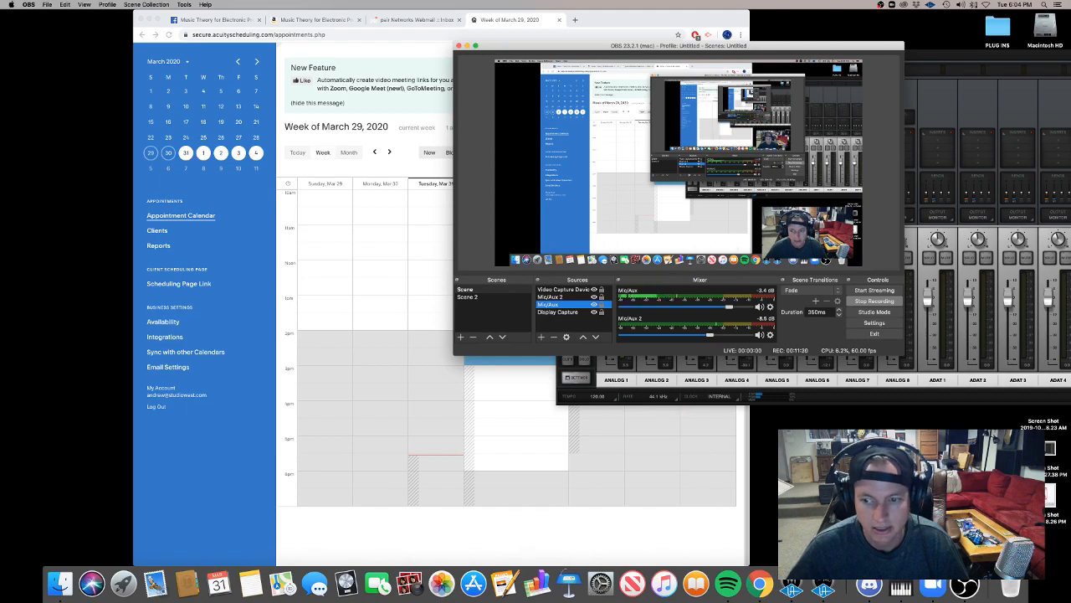
click(415, 566)
right_click(346, 581)
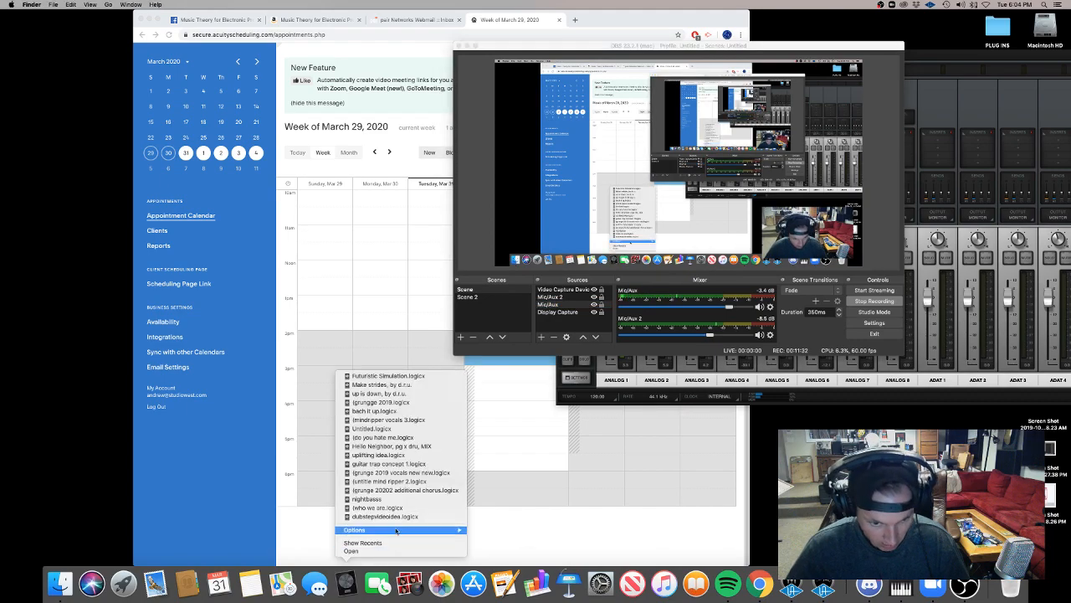
click(400, 517)
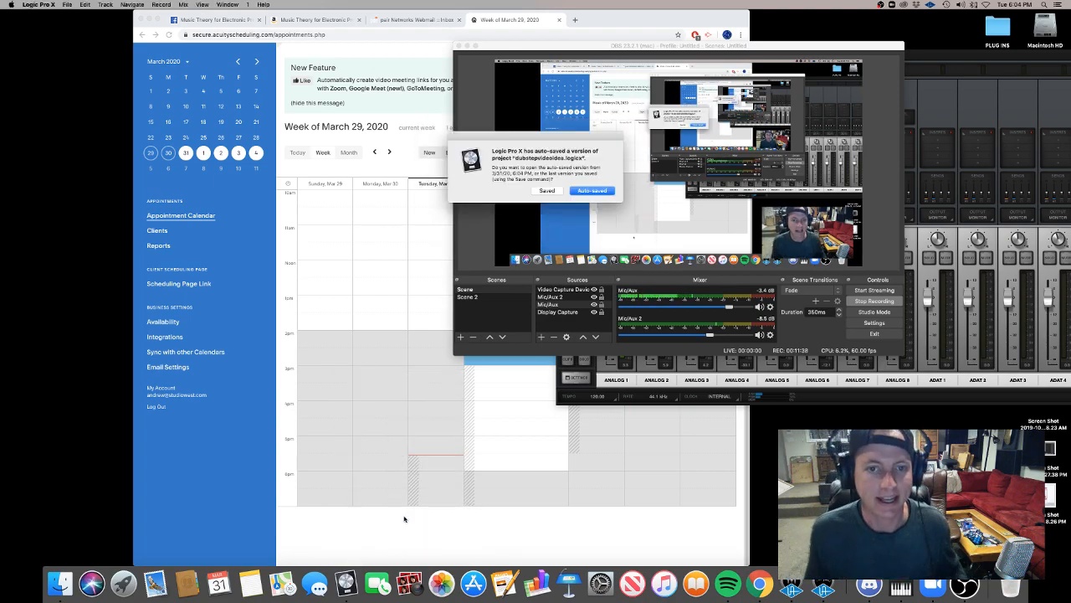
key(Return)
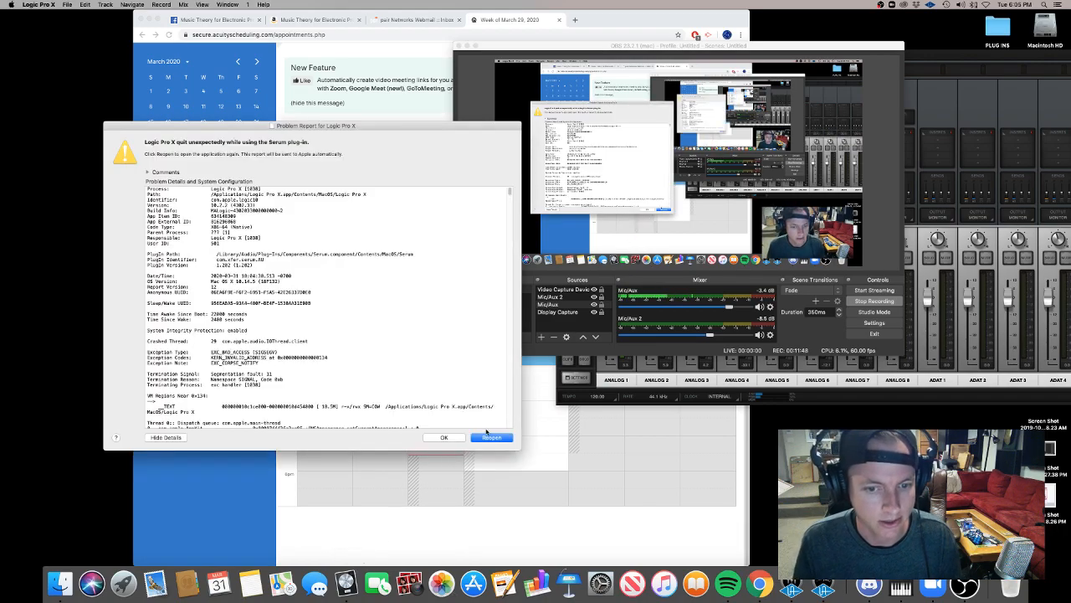
click(489, 436)
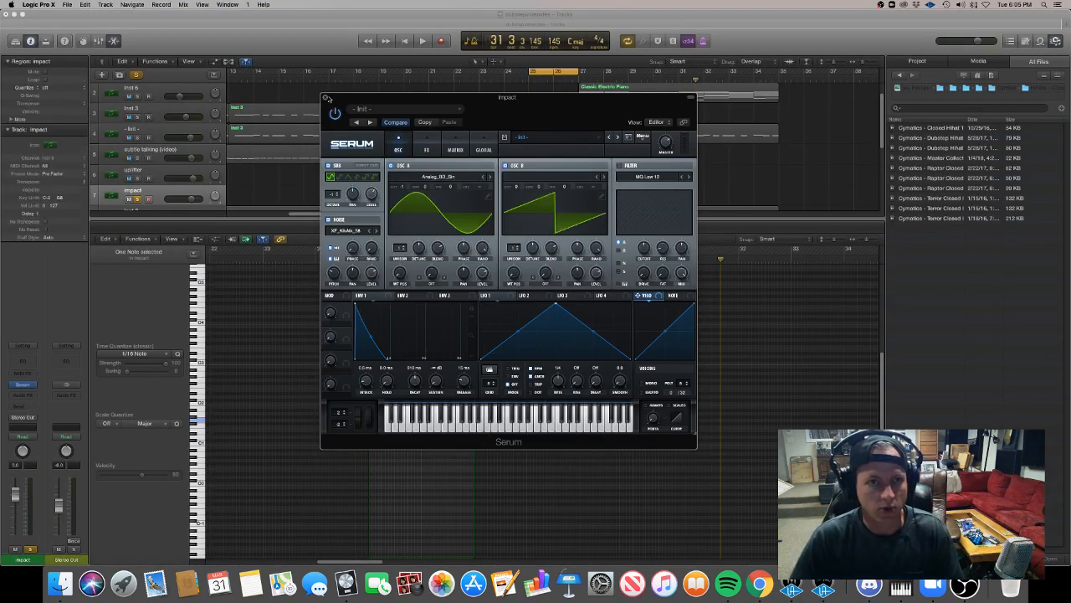
Save the project, reopen Serum on the impact track and turn down oscillator B's level.
click(325, 98)
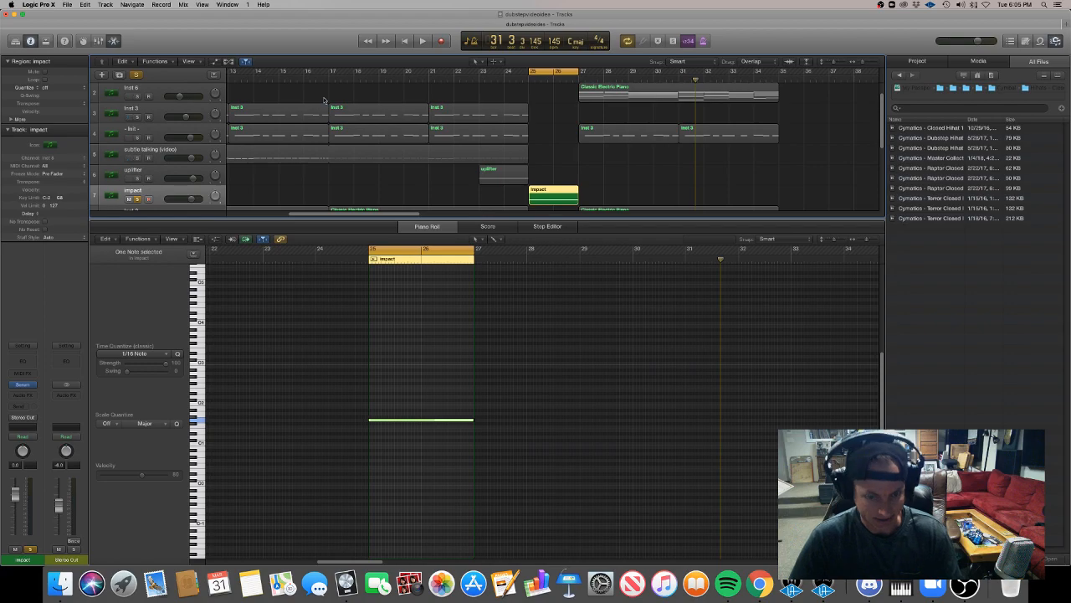
click(324, 99)
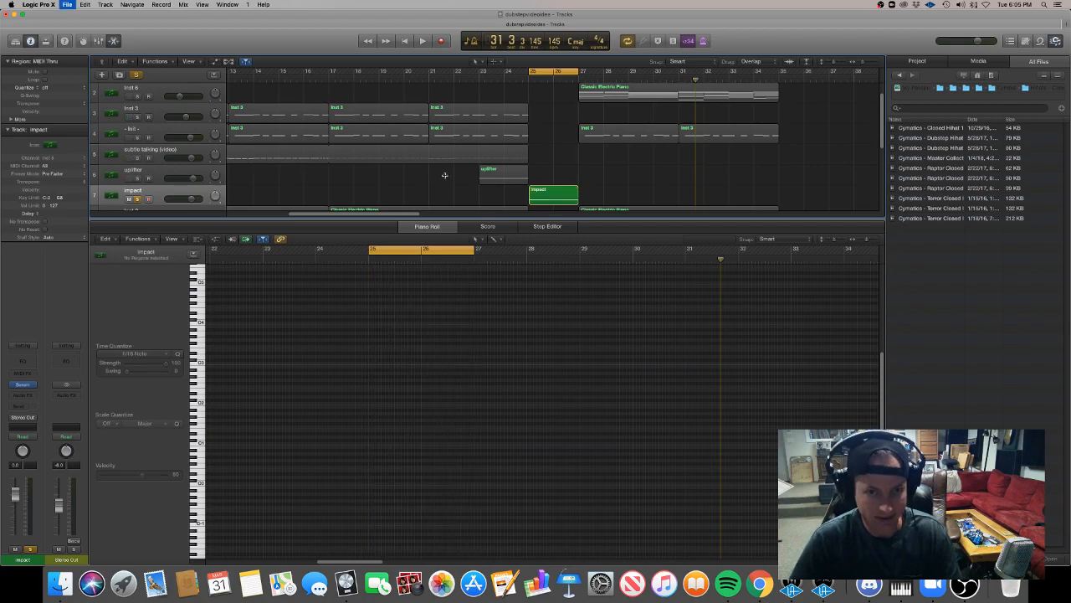
click(27, 385)
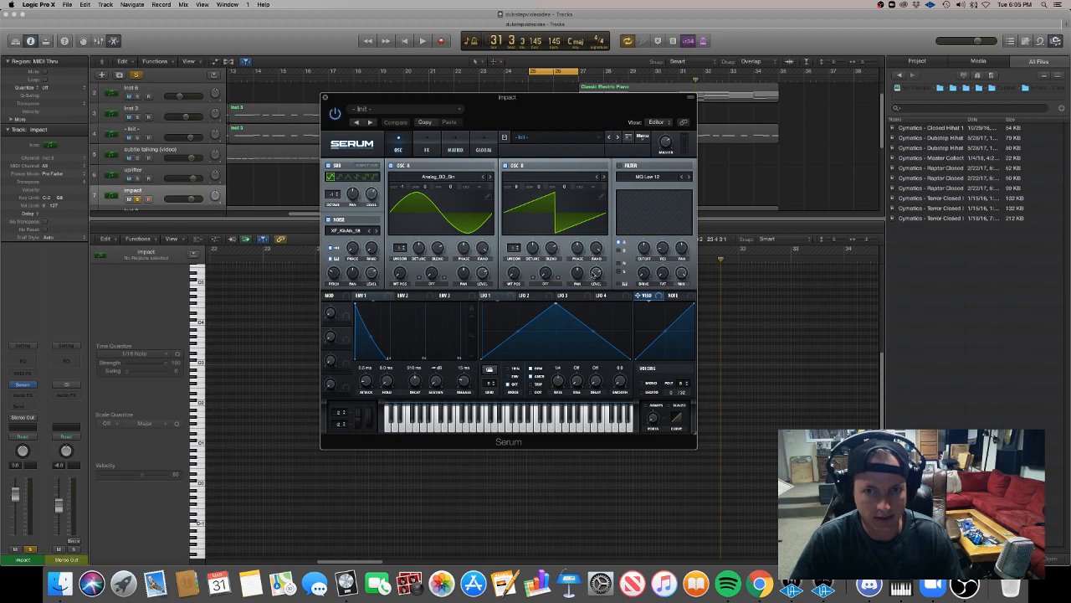
drag(594, 278, 599, 435)
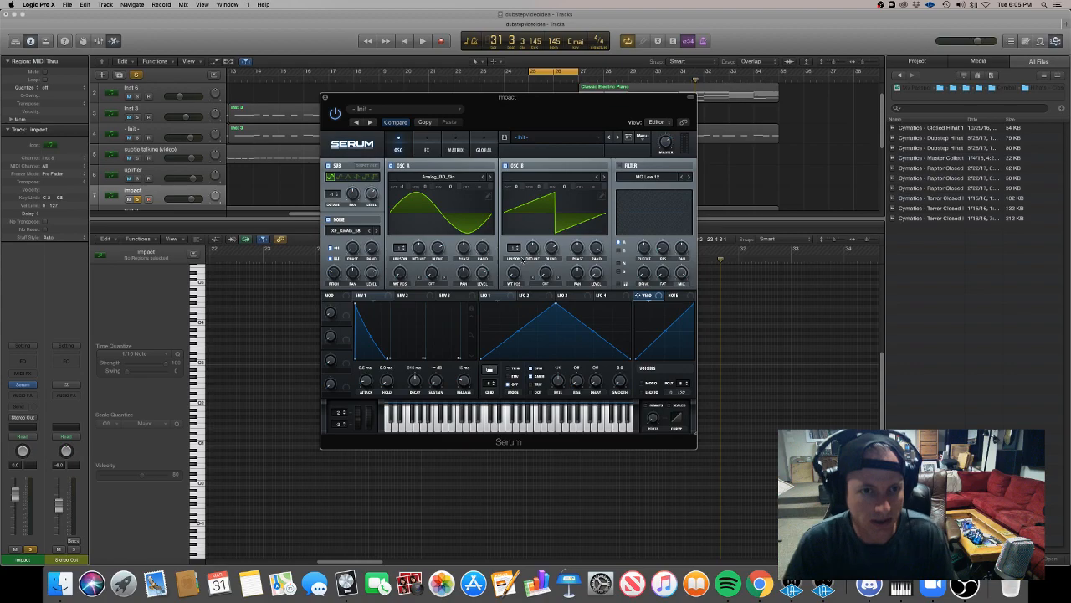
Reshape the curve of Env 1's decay so it falls off more steeply while playing back the impact.
key(space)
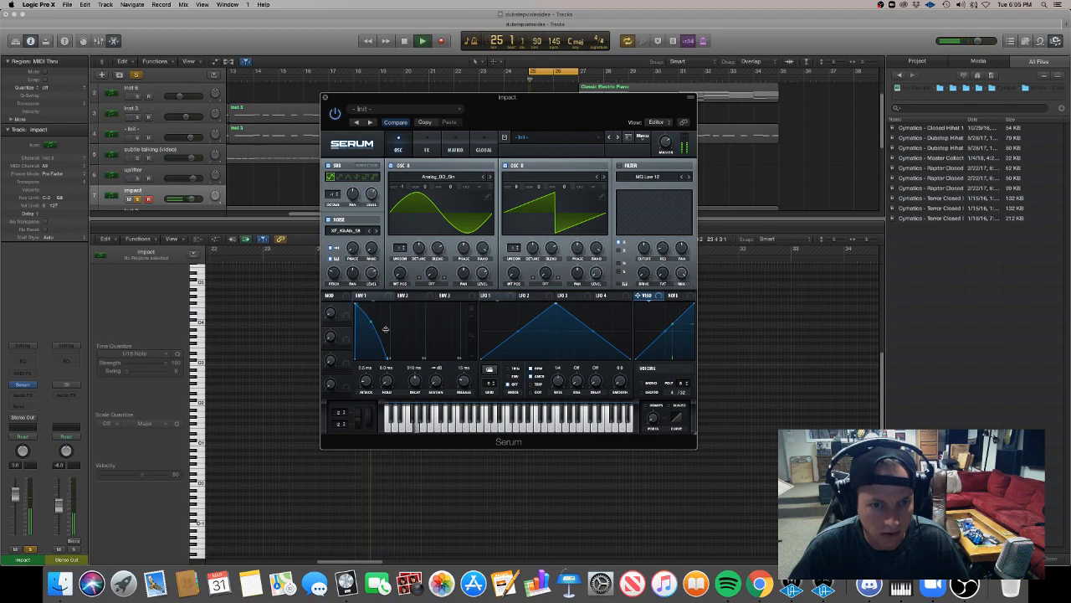
mouse_move(386, 324)
mouse_down()
mouse_move(378, 343)
mouse_move(378, 332)
mouse_up()
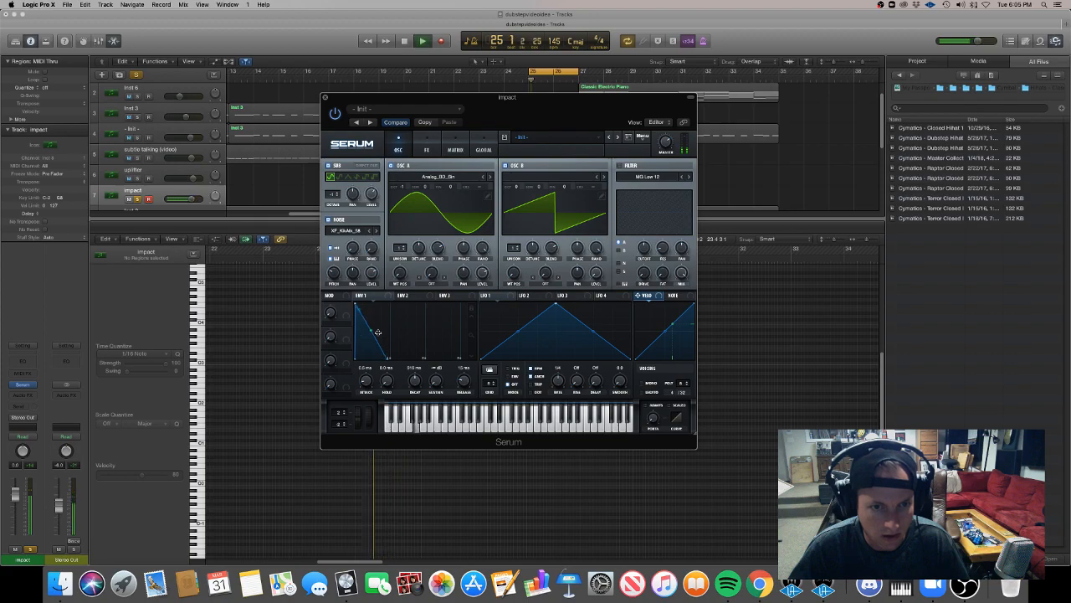
key(space)
key(space)
key(space)
key(space)
Add Serum's compressor effect to the impact and adjust its threshold during playback.
click(426, 149)
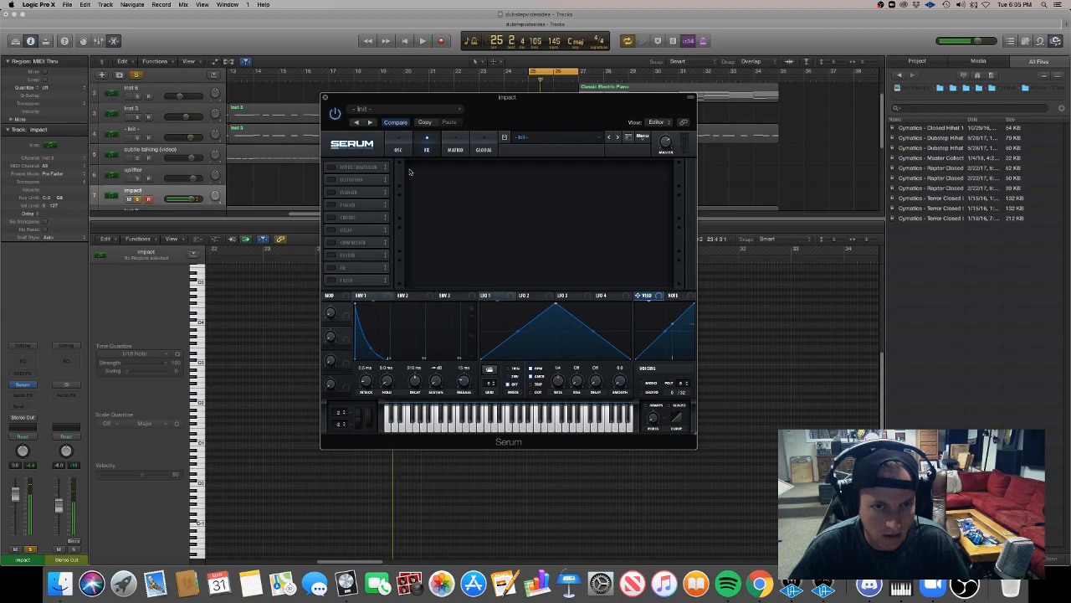
key(space)
click(333, 242)
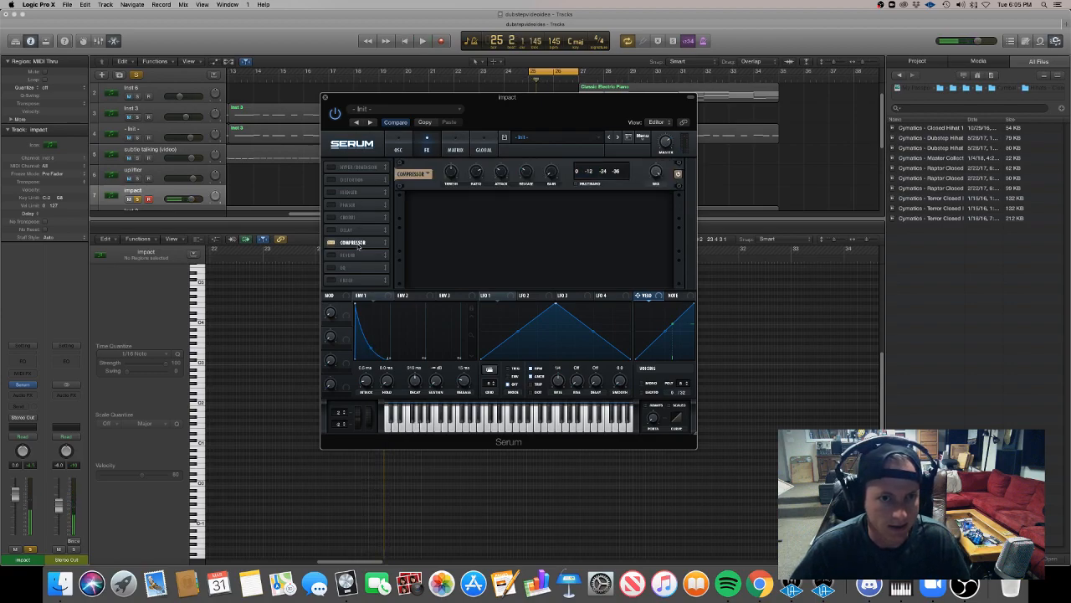
key(space)
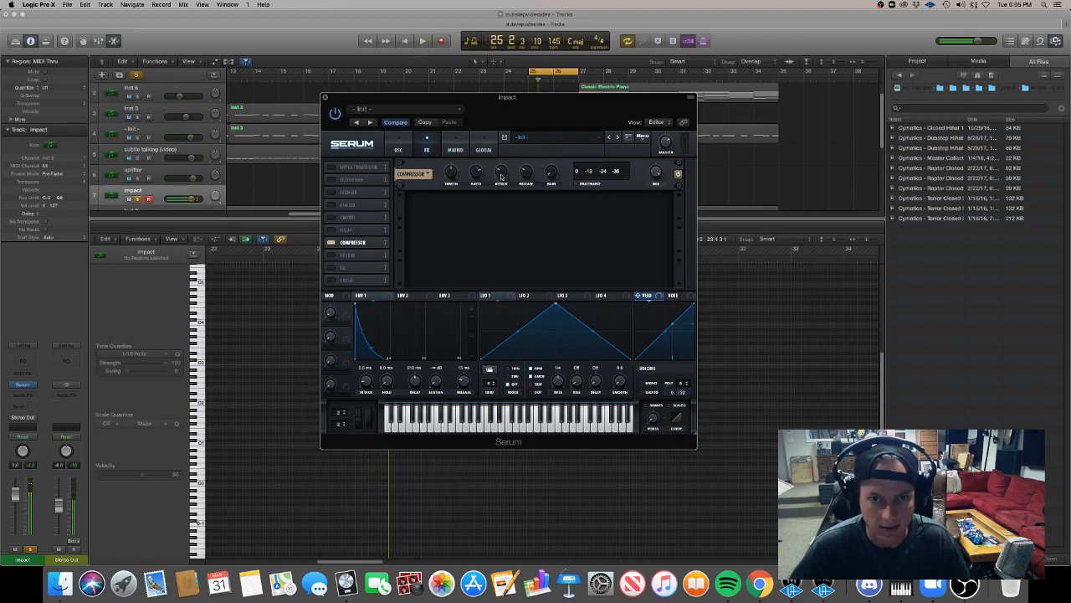
key(space)
key(space)
key(space)
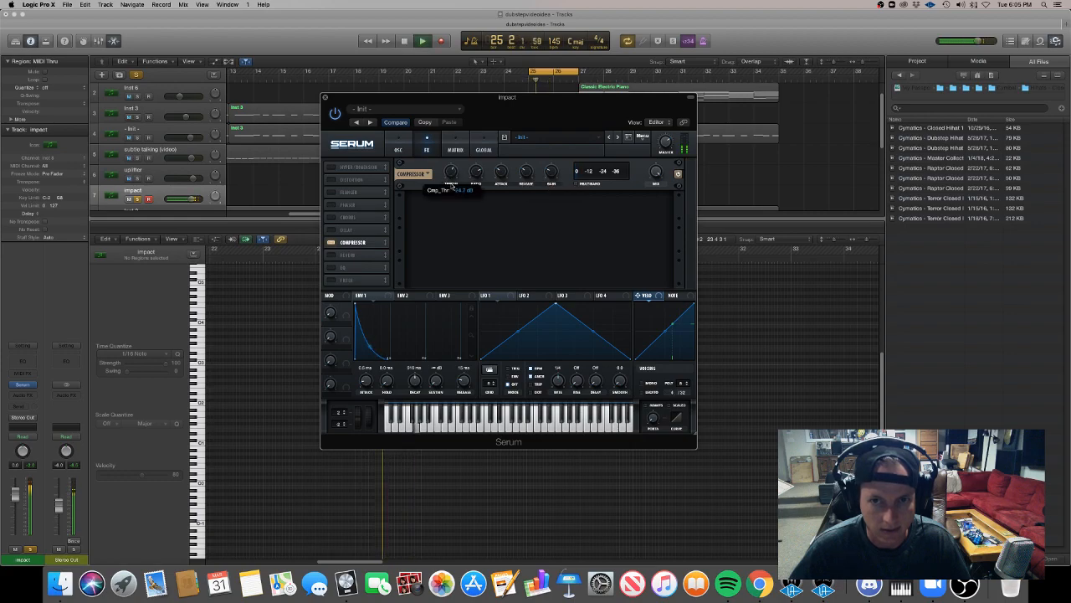
key(space)
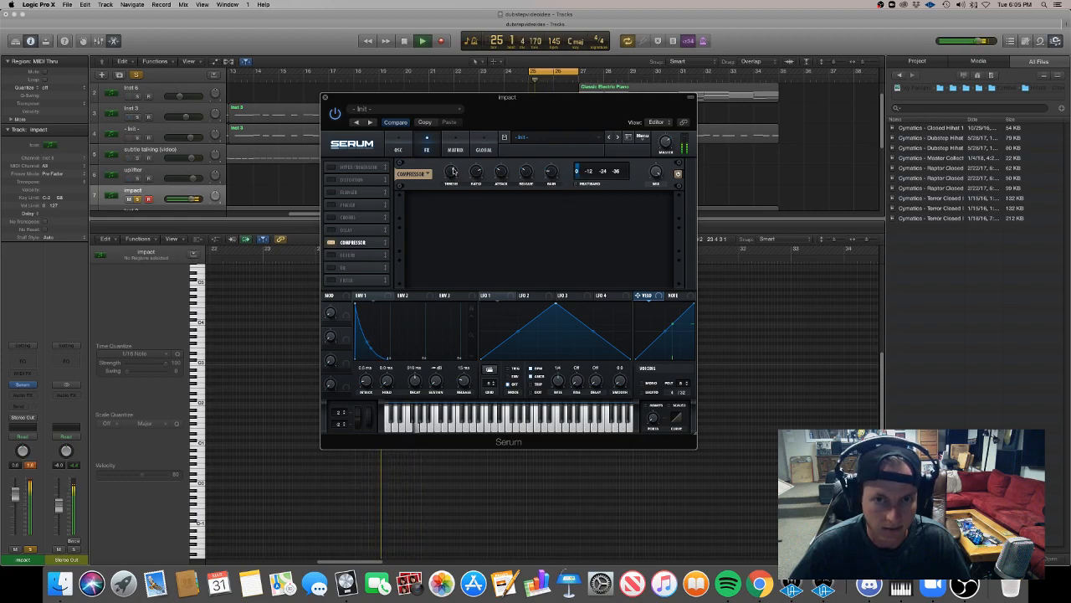
key(space)
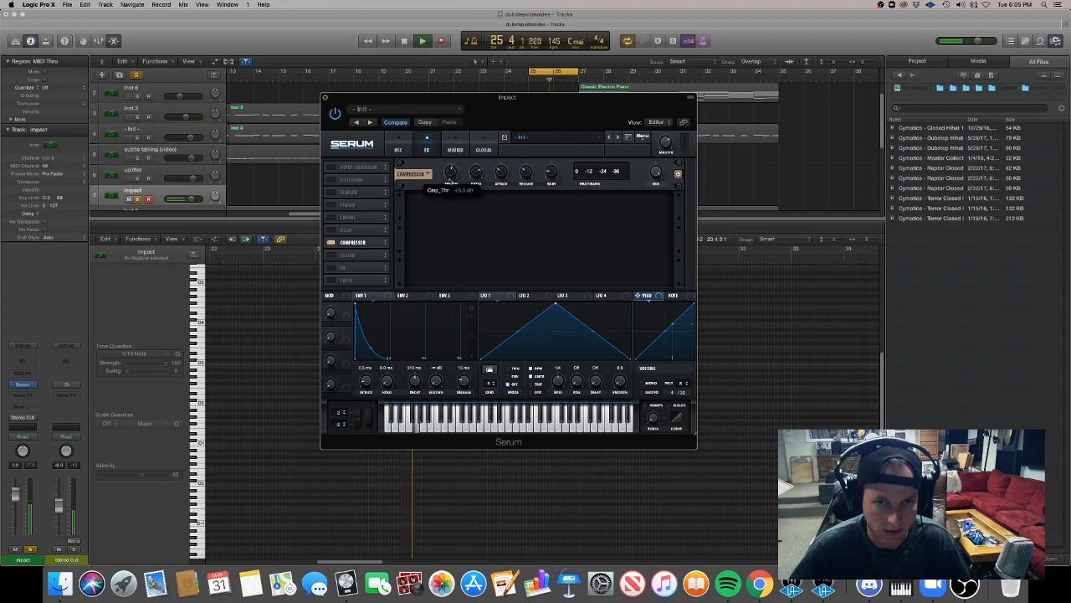
key(space)
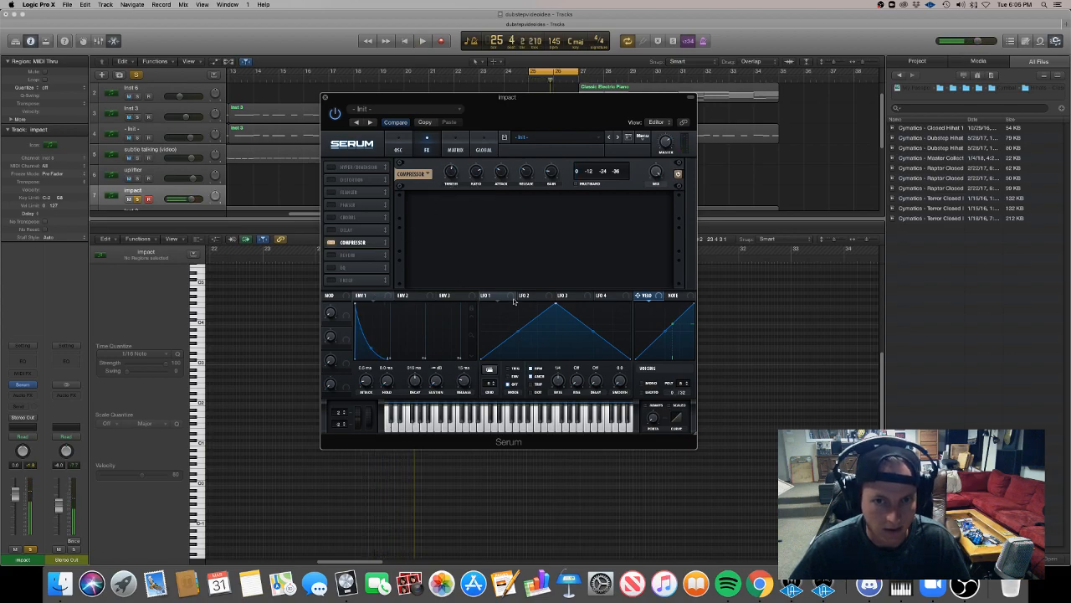
Reshape LFO 1 from a triangle into a downward ramp with a curved fall.
click(508, 296)
drag(556, 304, 473, 284)
drag(560, 340, 555, 339)
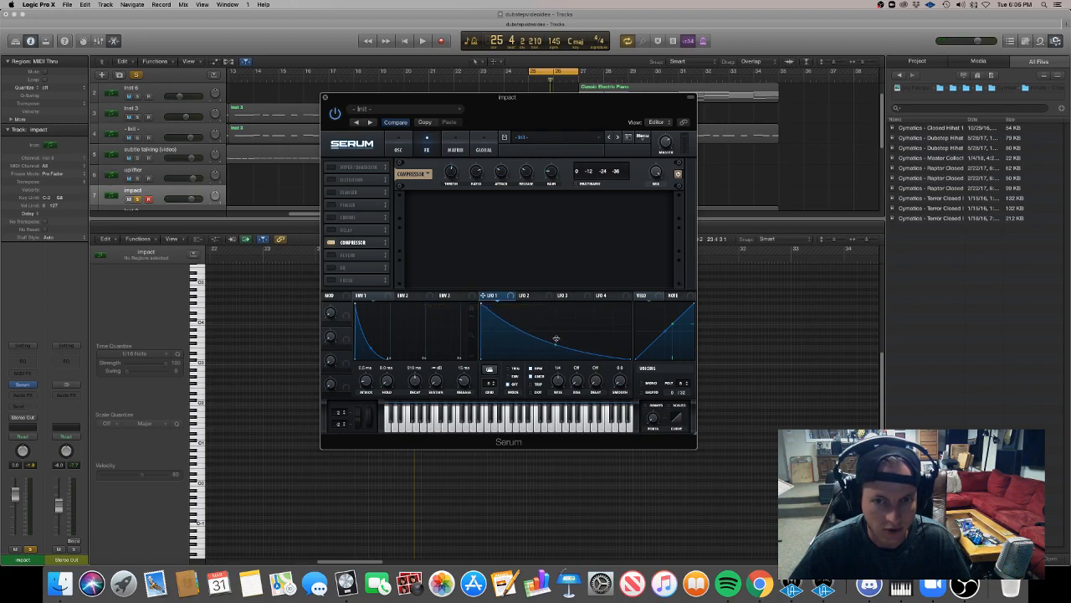
Add Serum's reverb effect to the impact and modulate its mix amount with LFO 1 during playback.
click(332, 255)
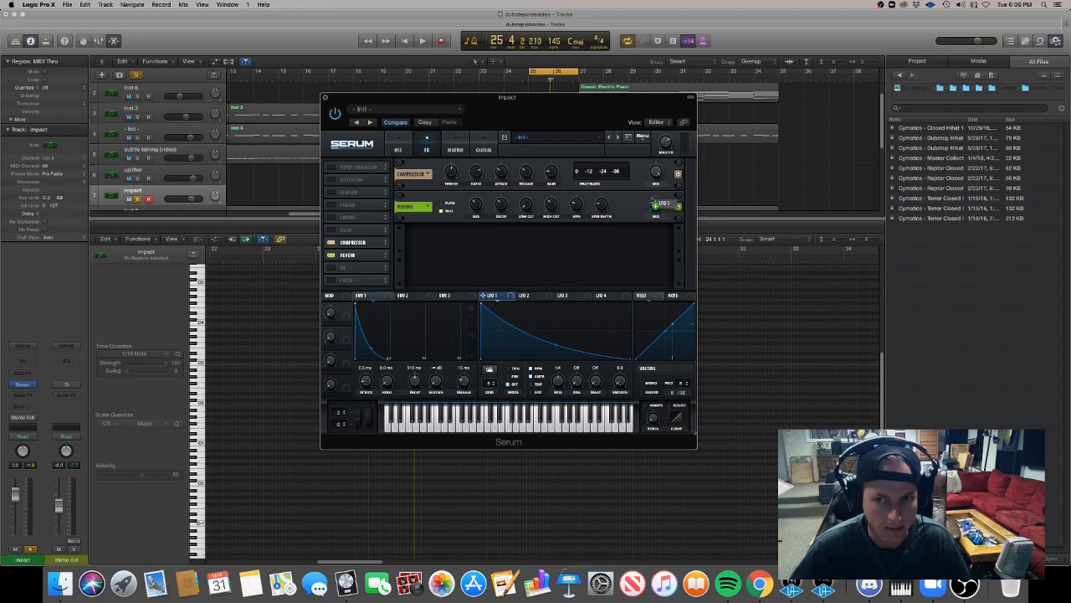
key(space)
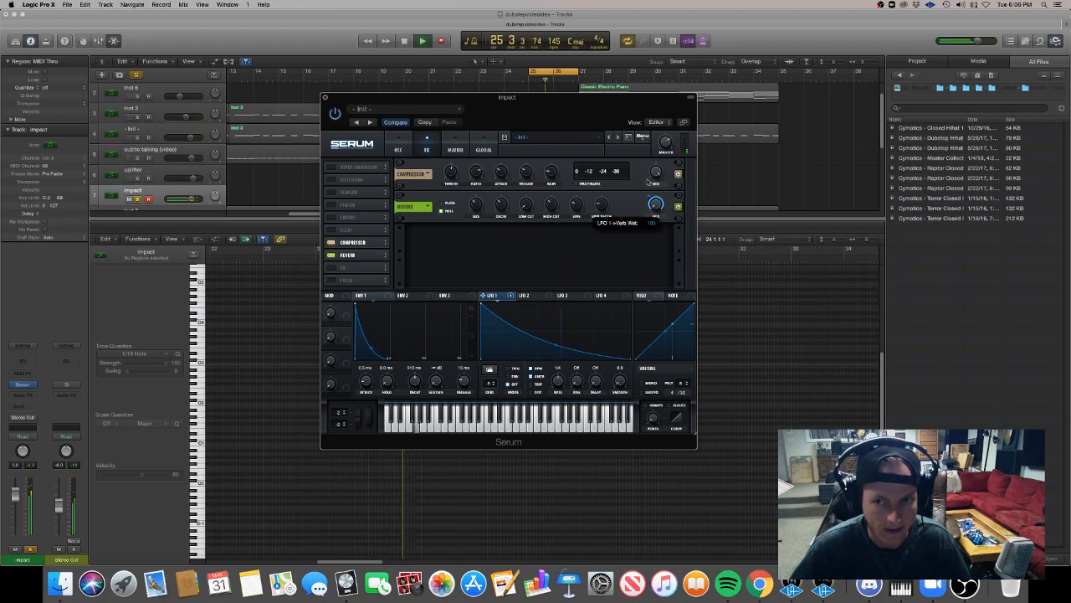
drag(651, 196, 670, 141)
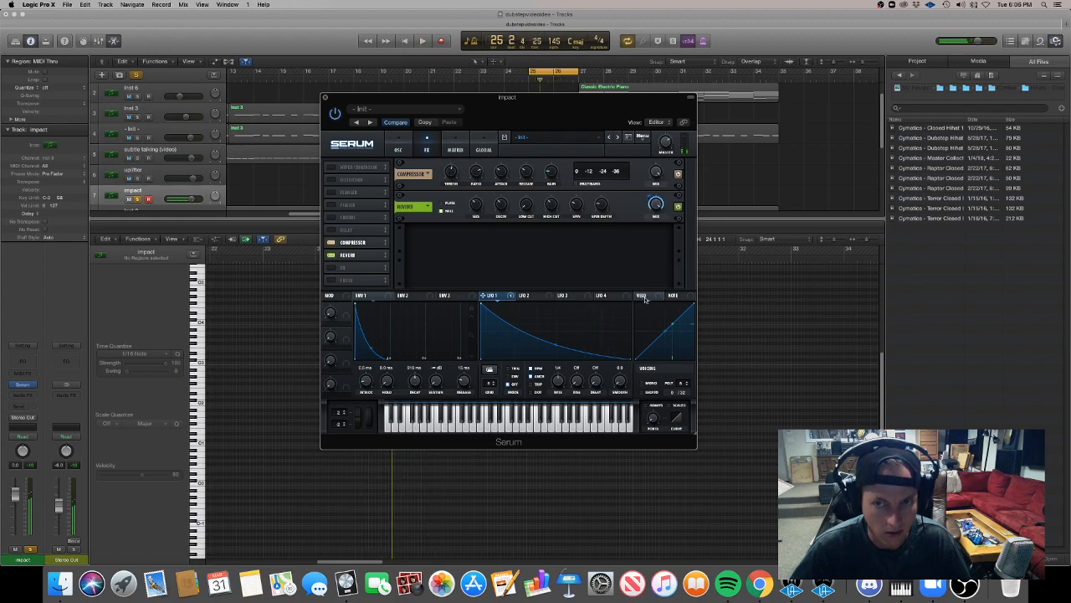
key(space)
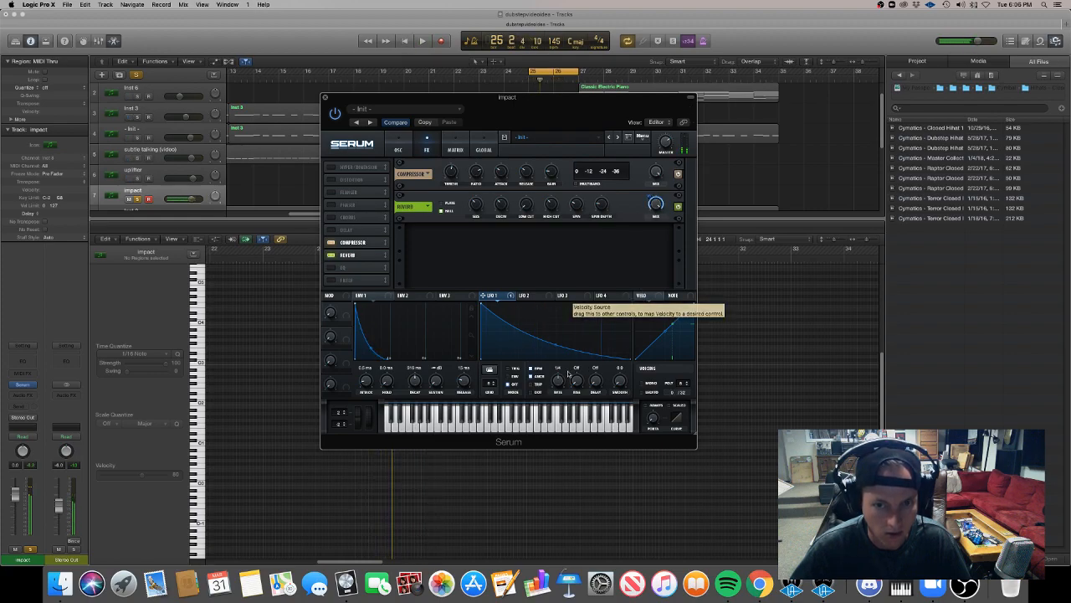
Slow LFO 1's rate to one bar, reduce the reverb's mix and set its size to 52% while playing back.
key(space)
key(space)
drag(657, 206, 658, 226)
key(space)
key(space)
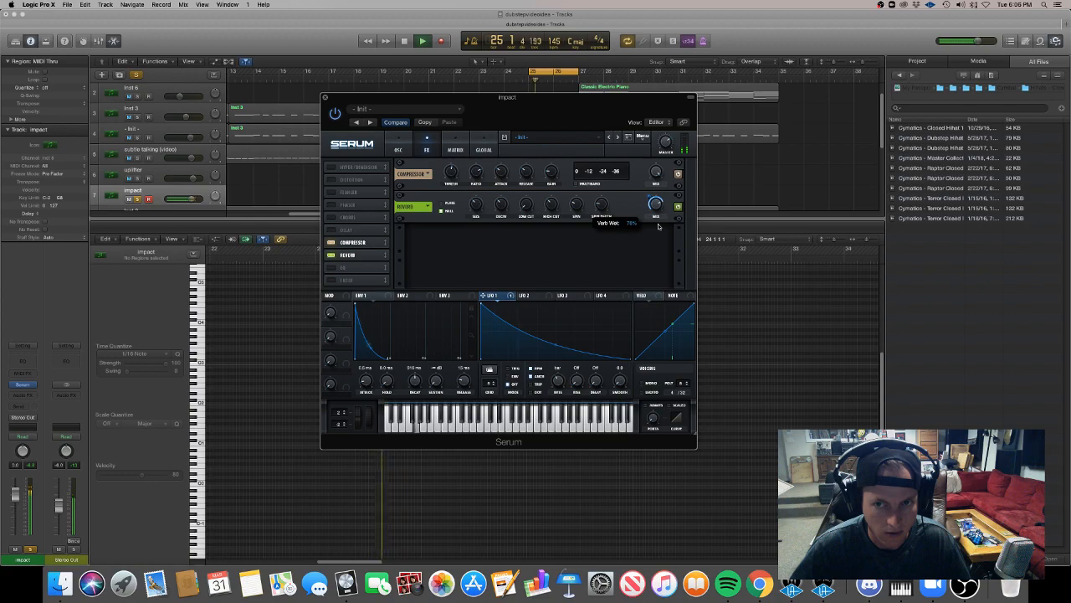
drag(657, 207, 657, 217)
drag(475, 206, 475, 211)
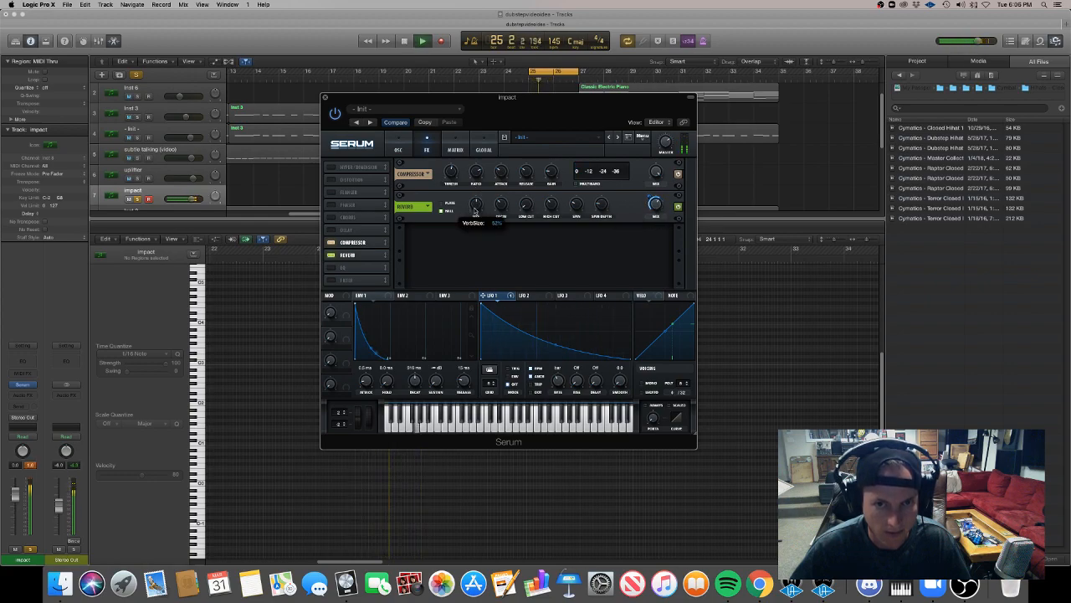
key(space)
key(space)
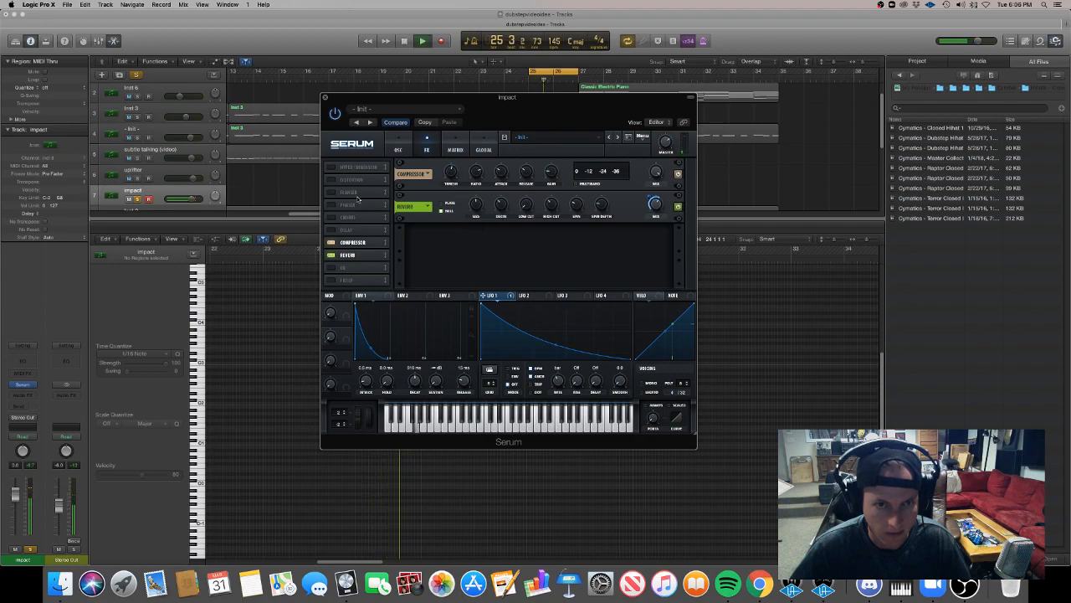
Place the reverb before the compressor in the effects chain, then readjust the compressor's threshold and gain and the reverb's mix.
drag(355, 255, 356, 240)
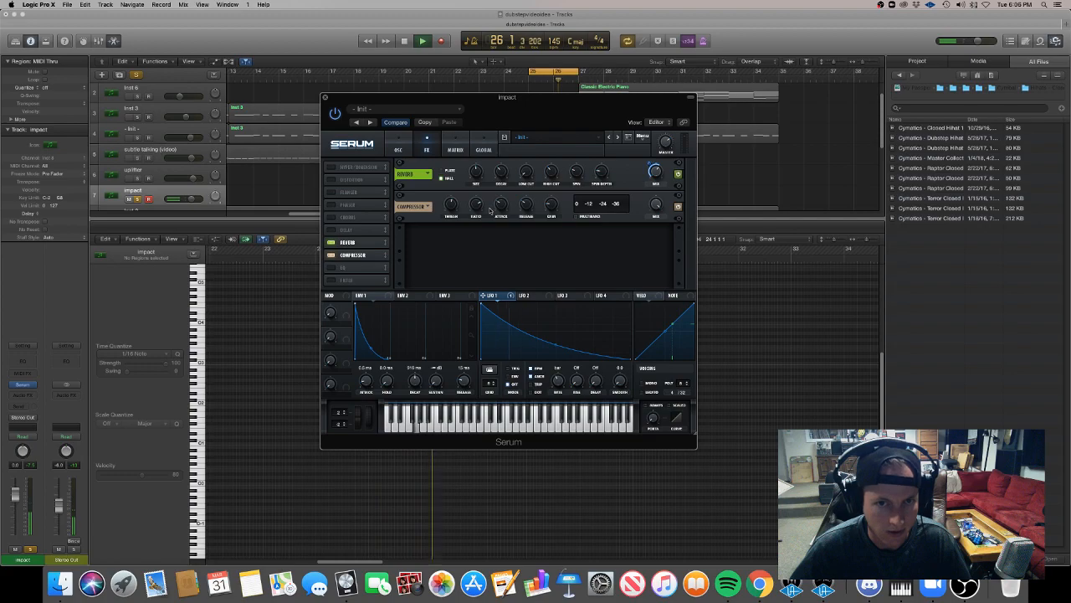
drag(452, 207, 452, 195)
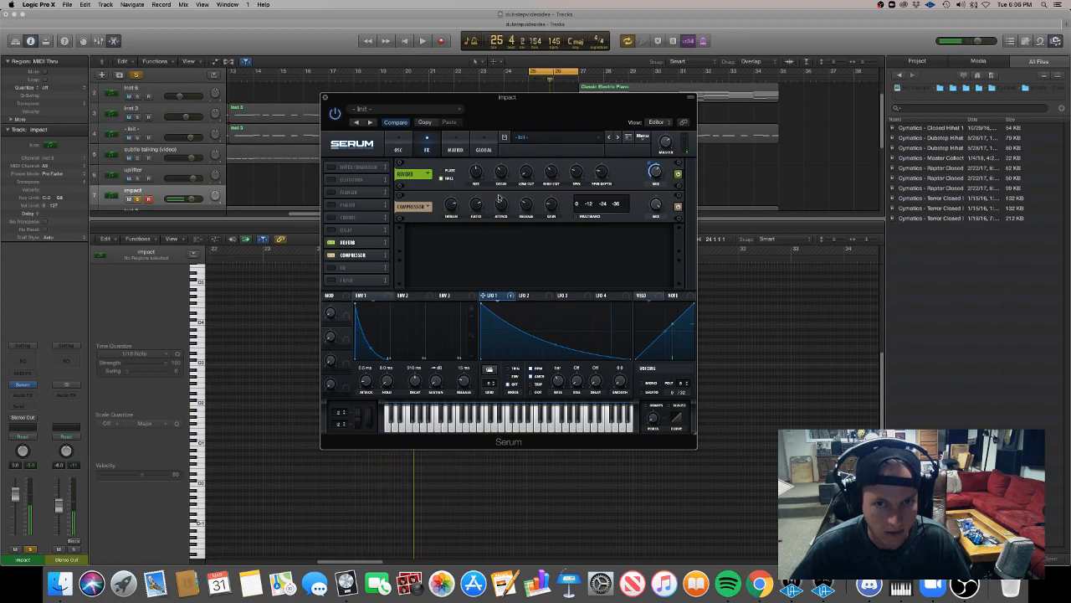
drag(550, 205, 550, 192)
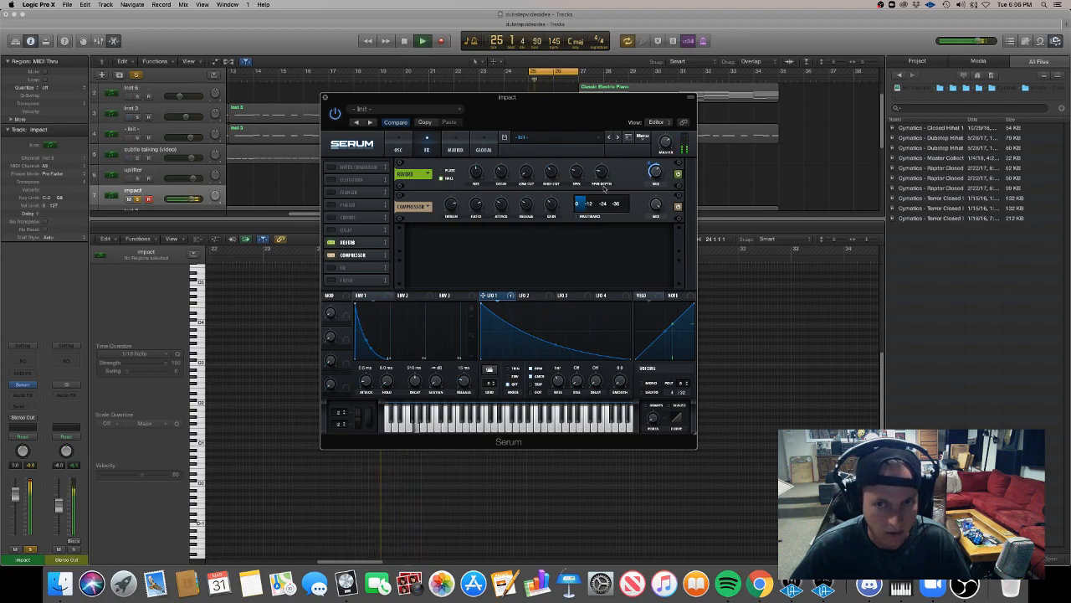
drag(659, 175, 662, 168)
mouse_move(498, 182)
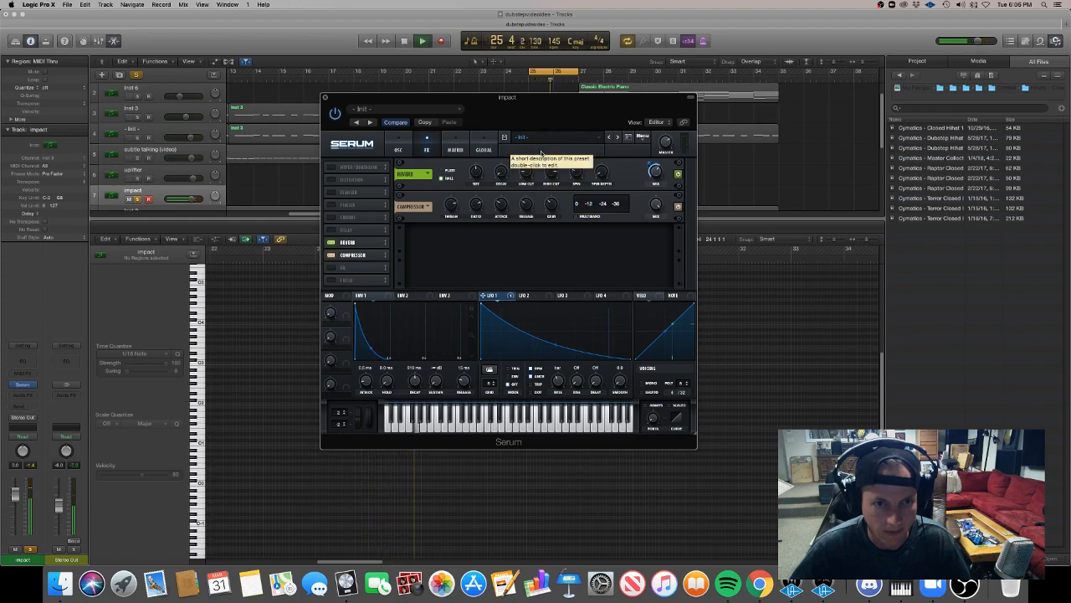
key(space)
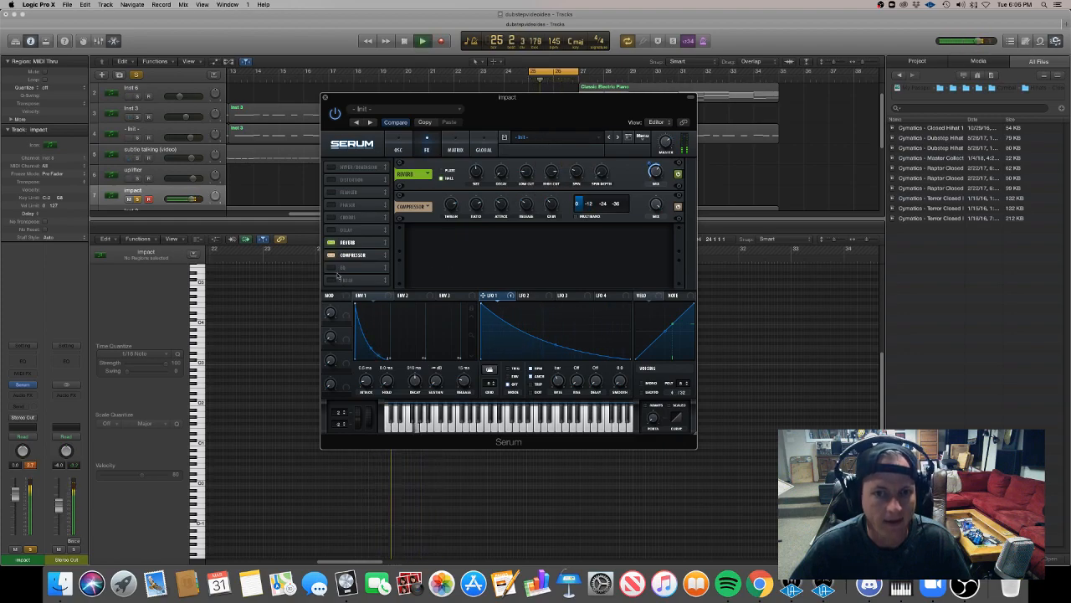
Turn off oscillator B and adjust the sub oscillator's level while playing back the impact.
click(396, 148)
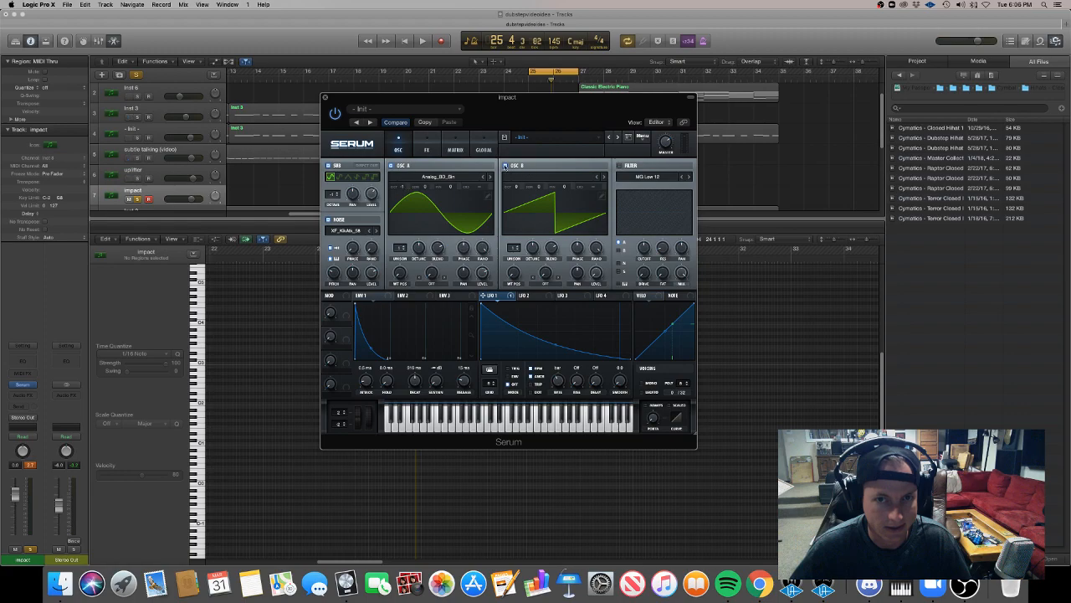
click(504, 165)
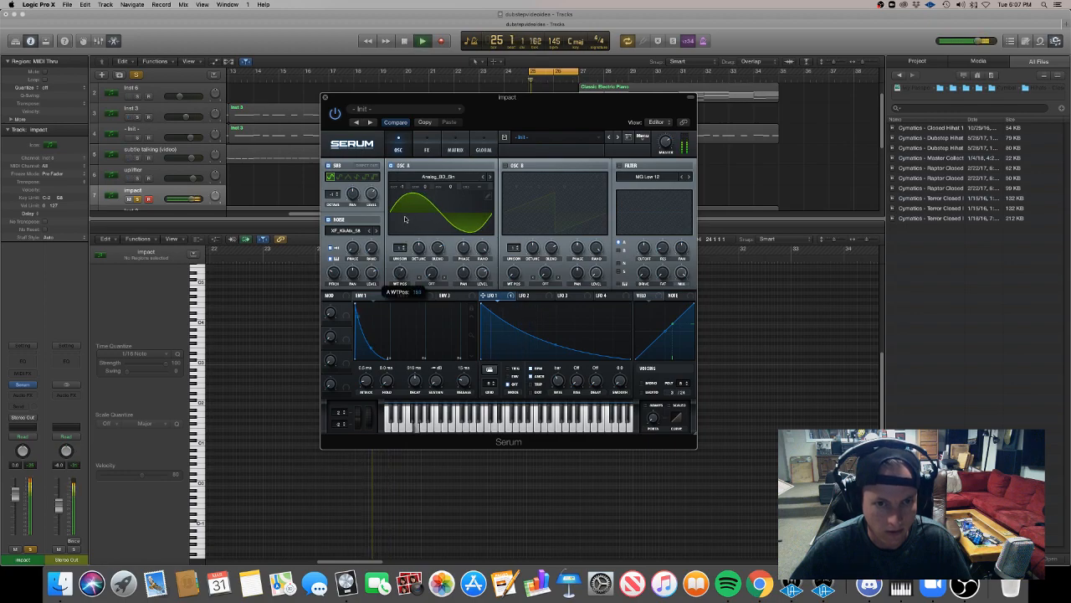
drag(376, 195, 379, 182)
key(space)
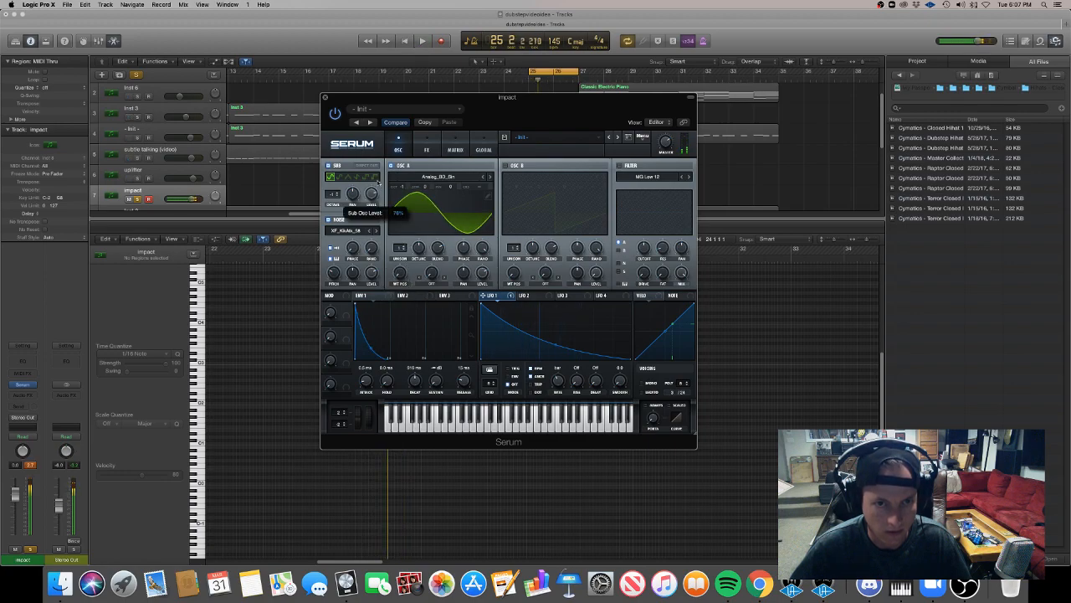
Bend Env 1's decay curve outward, readjust its hold and set the decay to 1.01 s during playback.
key(space)
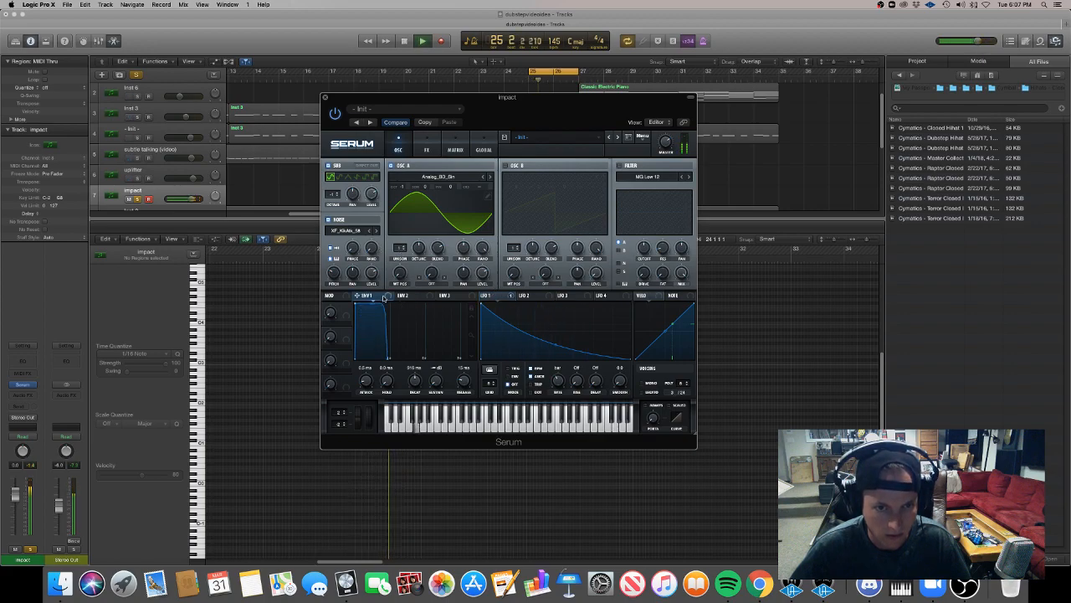
drag(389, 358, 390, 326)
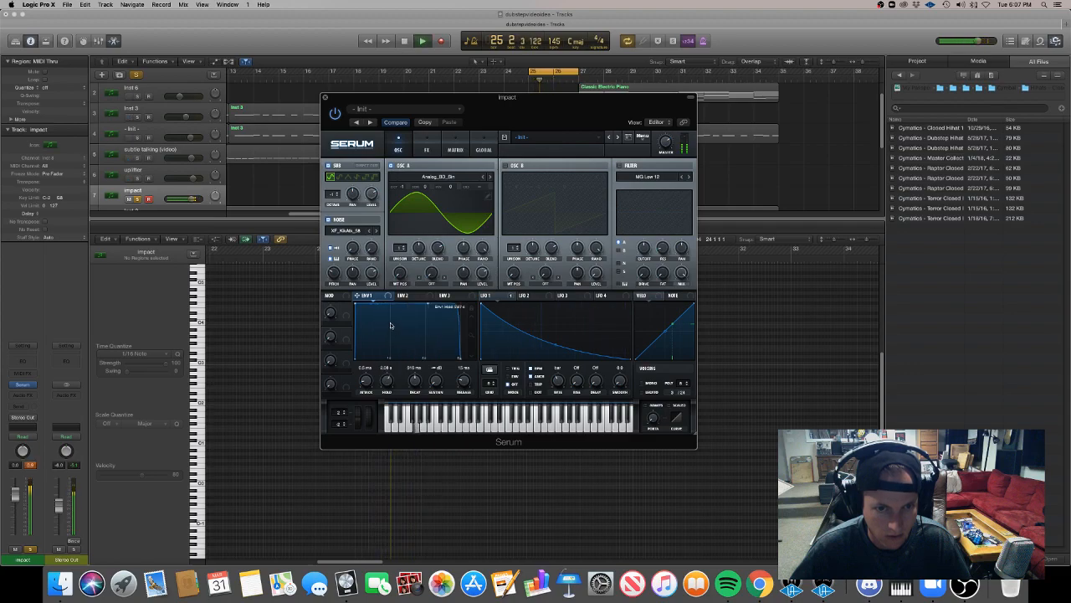
drag(386, 381, 391, 434)
mouse_move(422, 382)
mouse_down()
mouse_move(423, 369)
mouse_move(415, 393)
mouse_up()
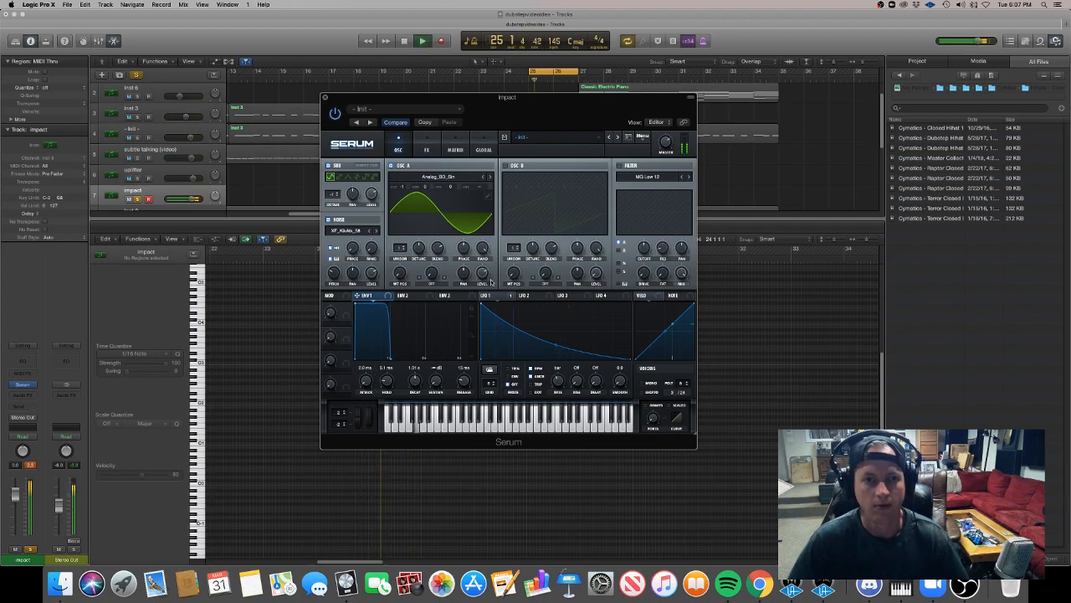
click(428, 148)
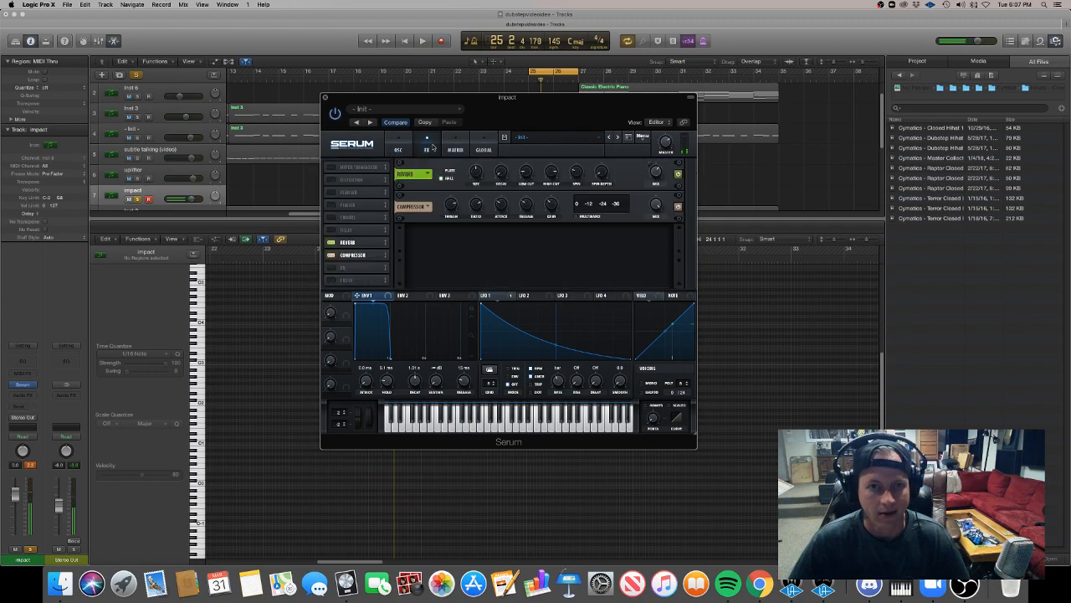
click(483, 149)
click(451, 149)
click(424, 149)
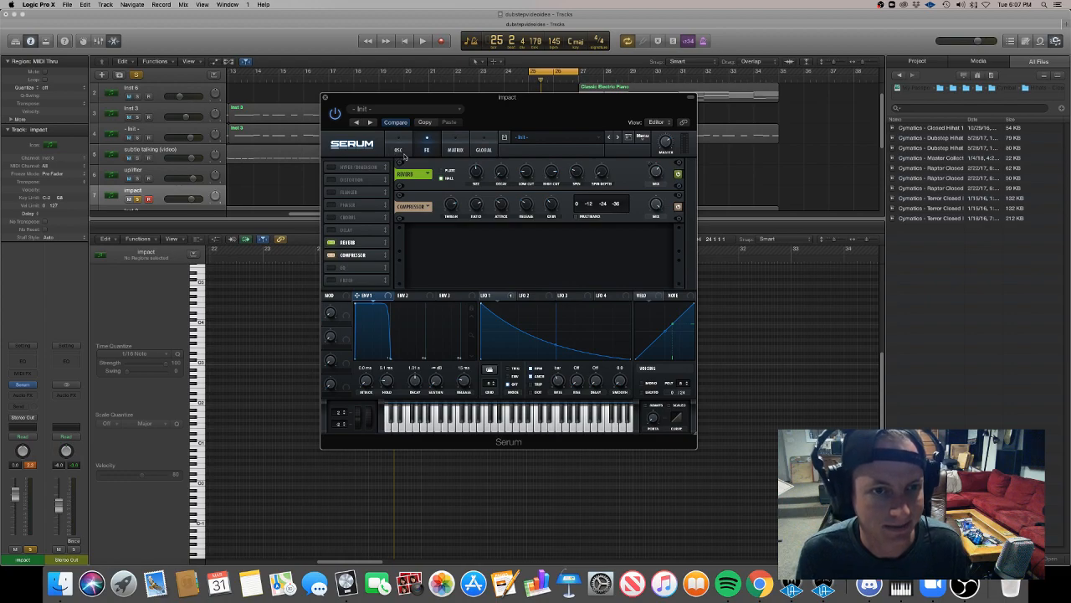
click(400, 151)
Close the impact's Serum window and take the impact track out of solo.
click(323, 97)
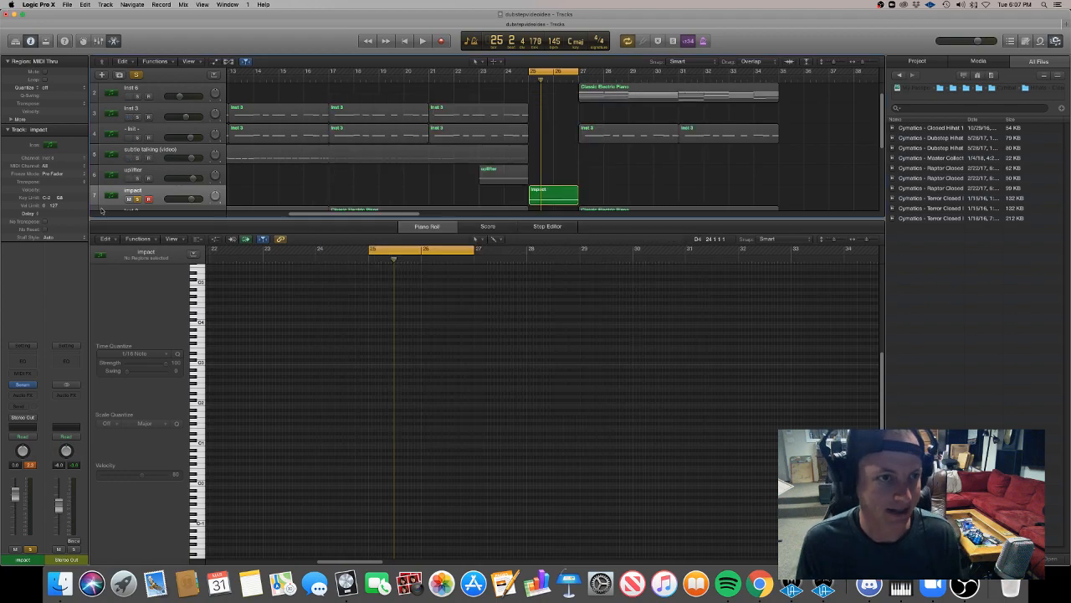
click(134, 197)
click(138, 199)
click(360, 190)
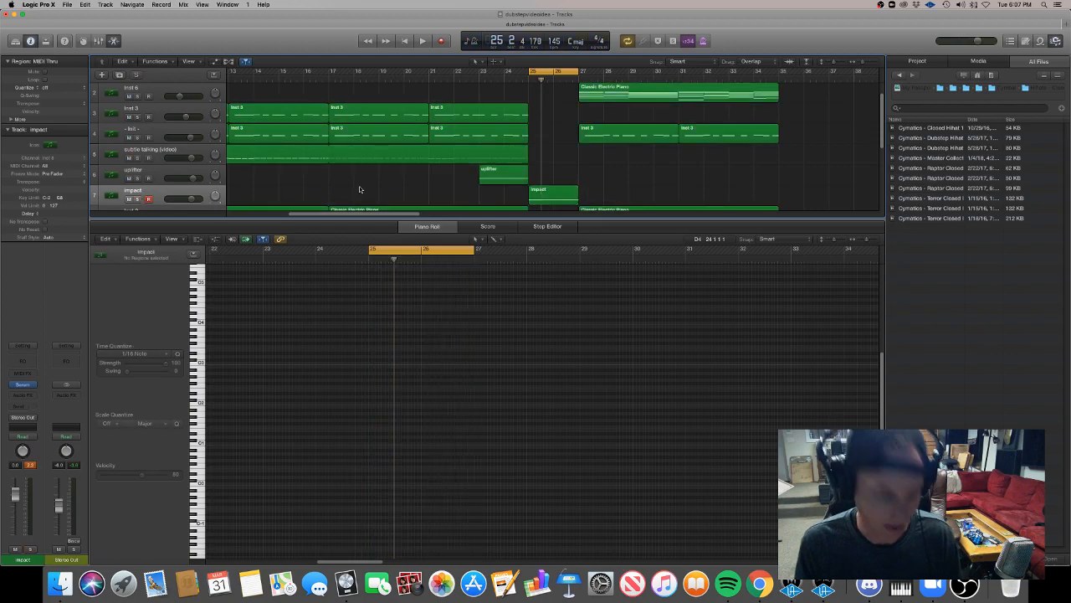
Play the arrangement from bar 22 through the transition and lower the impact track's volume.
key(super+Left)
key(super+Left)
key(super+Left)
key(super+Left)
key(super+Left)
key(super+Left)
click(328, 82)
key(space)
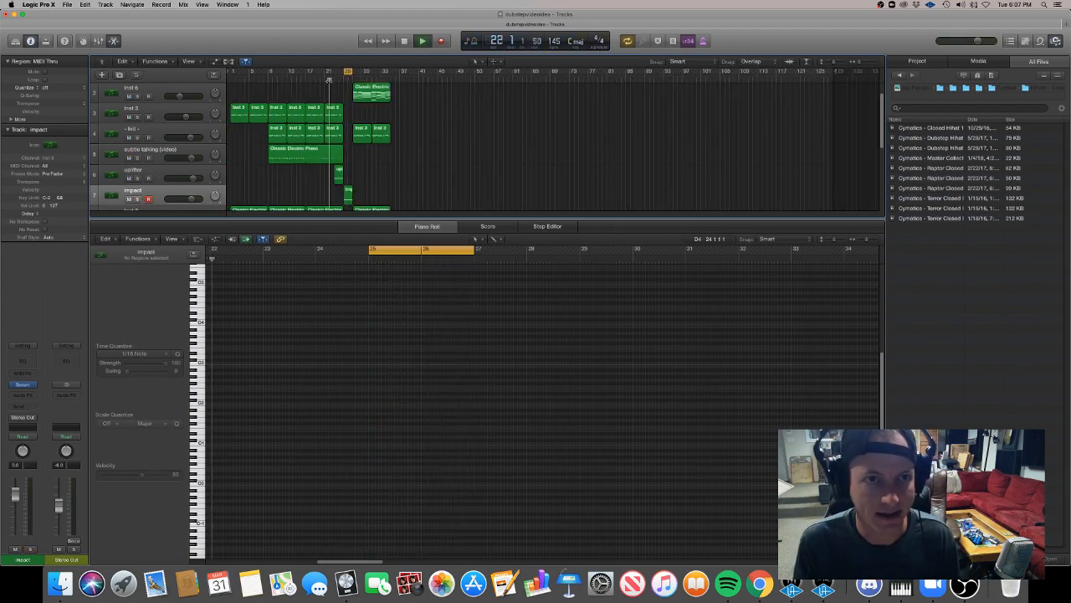
key(super+Right)
key(super+Right)
key(super+Right)
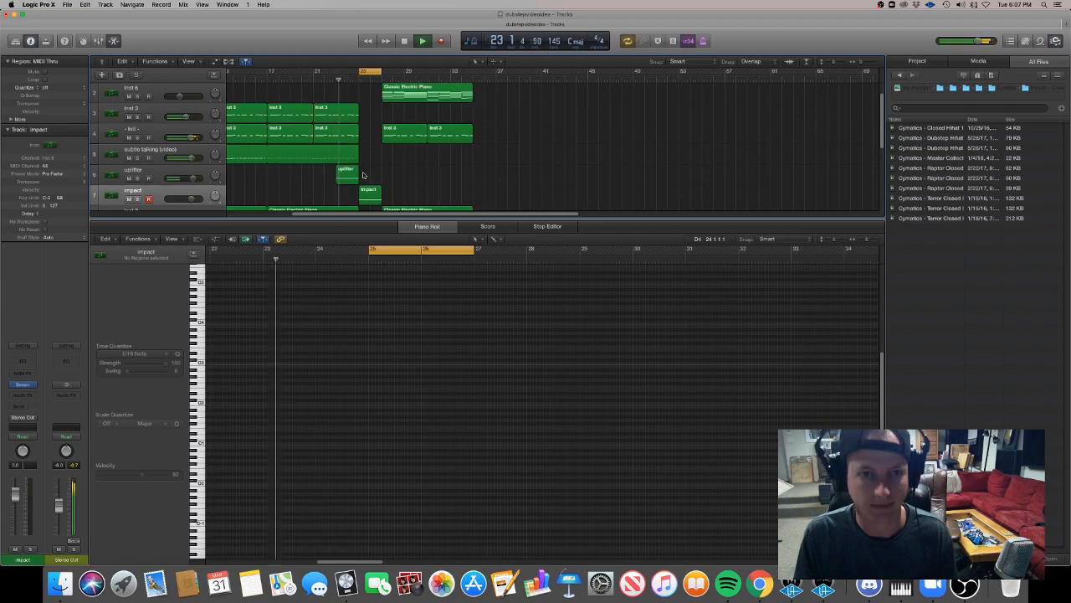
key(super+Right)
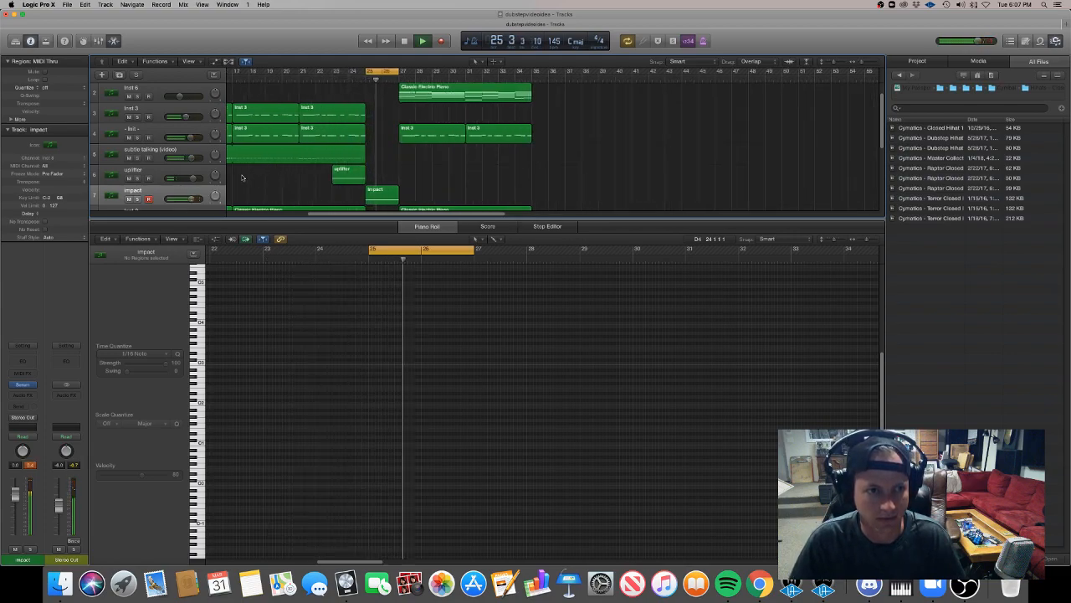
click(157, 192)
drag(14, 494, 14, 503)
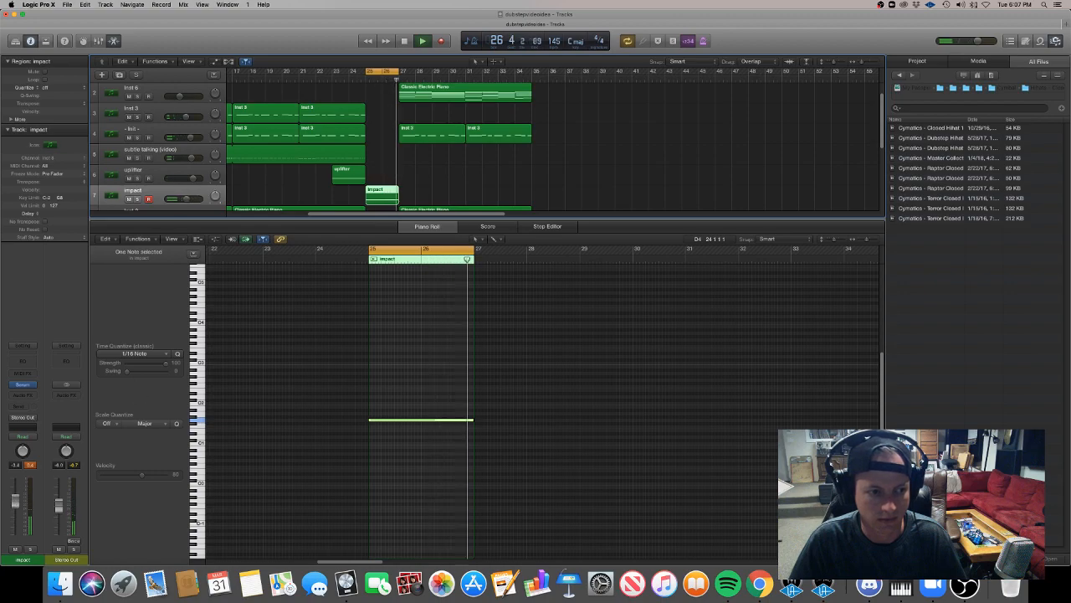
Repeat the uplifter region from bar 25 to bar 27 and bounce the copy in place to audio.
drag(358, 172, 392, 173)
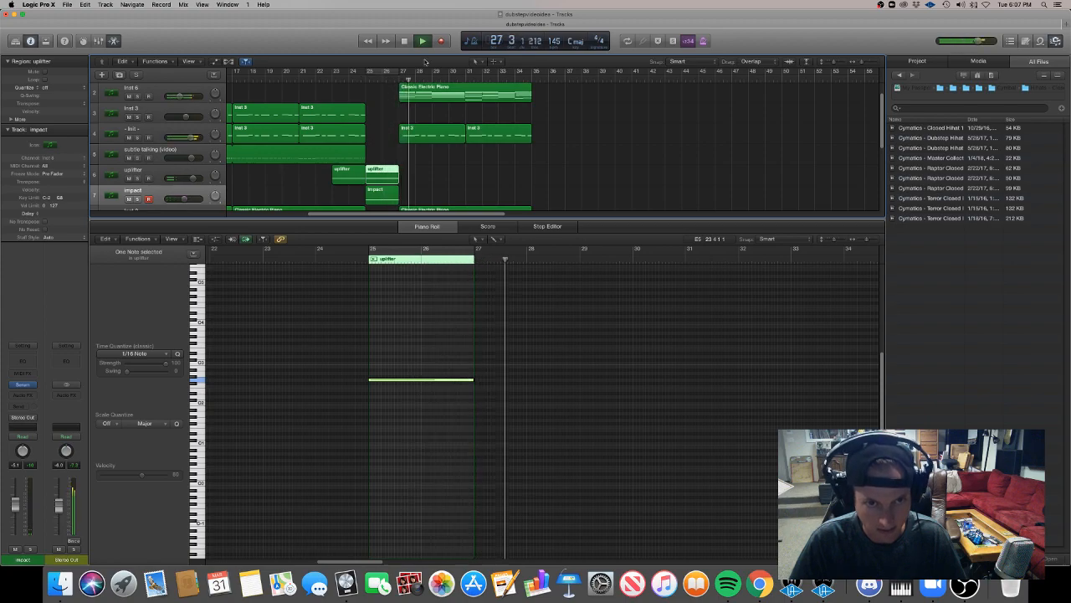
click(377, 181)
key(ctrl+b)
key(Return)
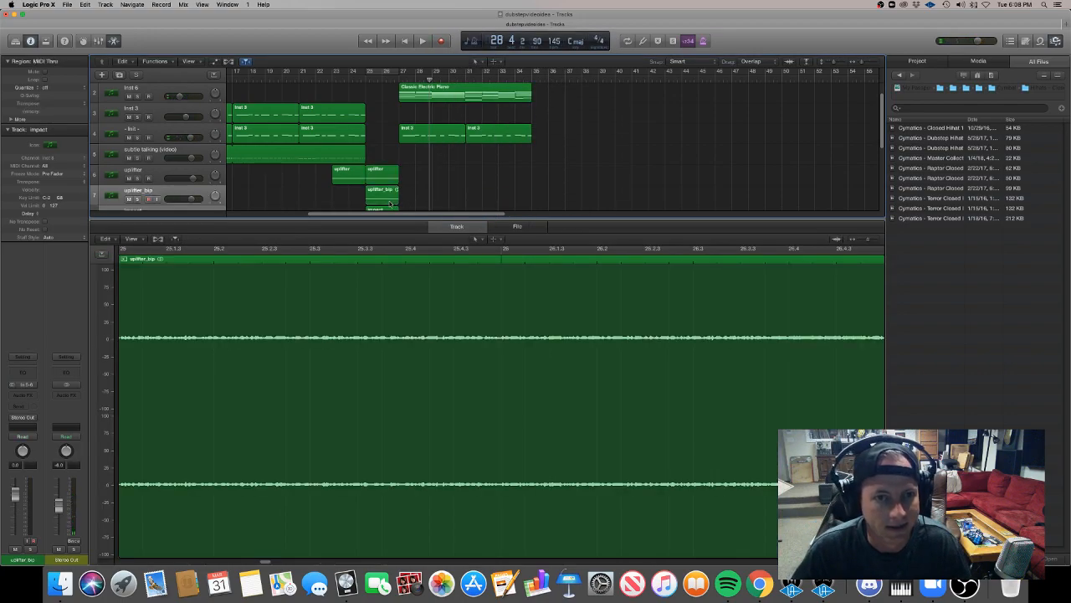
Trim the bounced uplifter audio to start at bar 26 and delete the uplifter MIDI copy above it.
mouse_move(395, 199)
mouse_down()
mouse_move(367, 201)
mouse_move(389, 197)
mouse_up()
click(389, 176)
key(Delete)
Play the transition from around bar 25 and lower the bounced uplifter track's volume to -11.2 dB.
key(space)
click(378, 77)
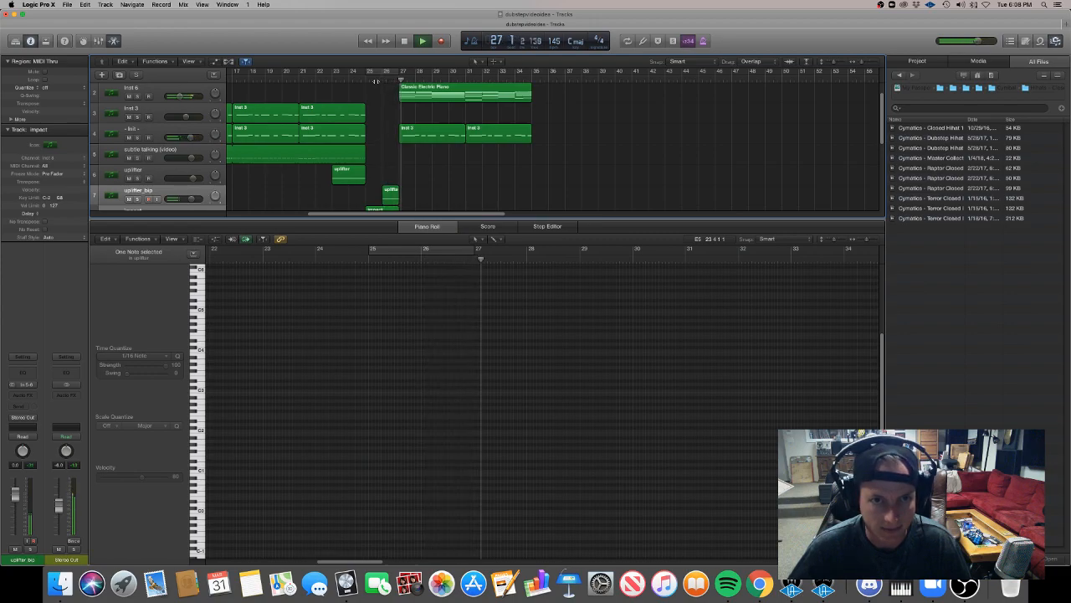
click(365, 80)
click(191, 208)
drag(192, 200, 180, 203)
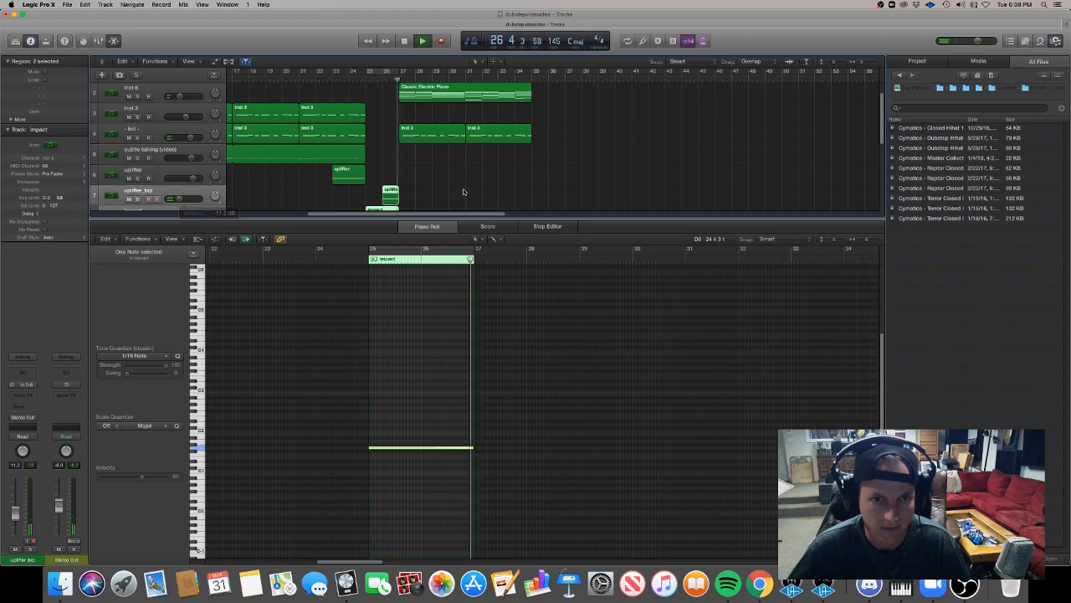
Add a fade-in at the start of the bounced uplifter region and stop playback.
click(383, 199)
drag(382, 199, 408, 200)
click(408, 200)
key(space)
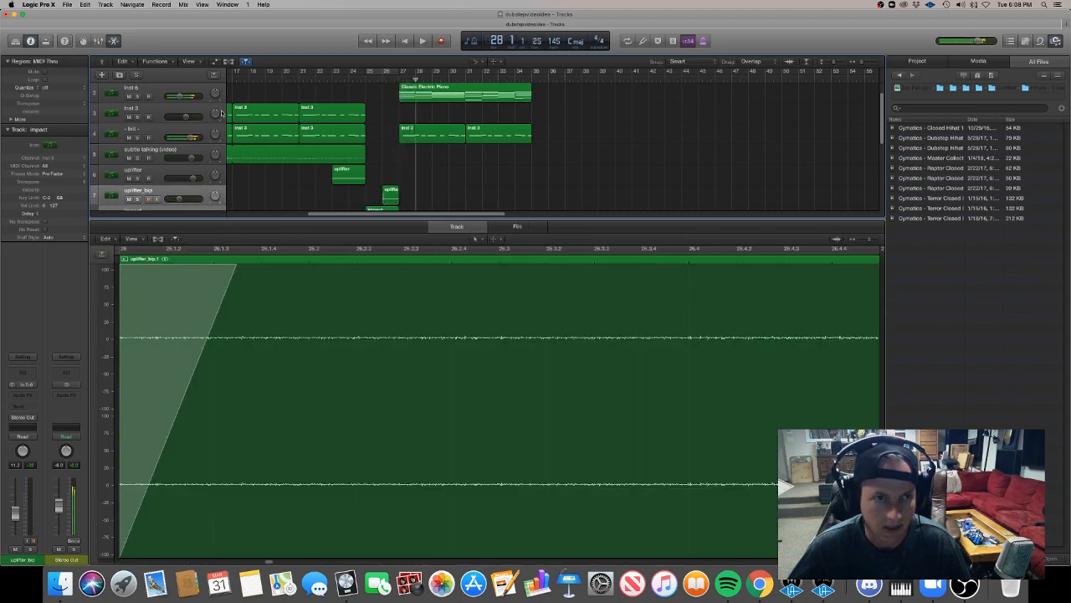
Duplicate the - Init - track and copy its two regions from bar 27 onto the new track.
click(158, 129)
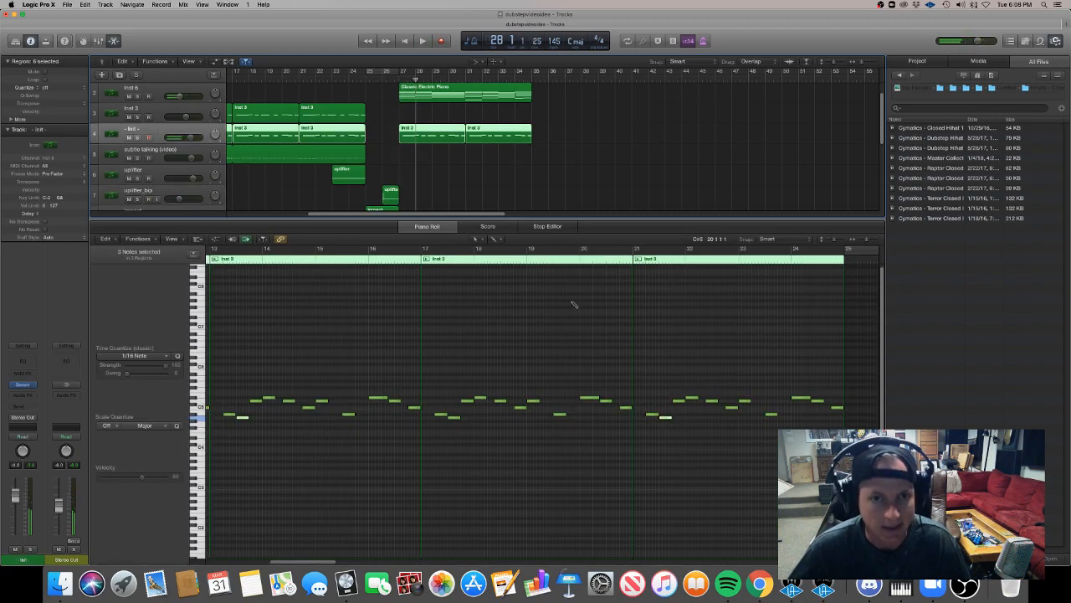
key(super+d)
drag(441, 155, 413, 156)
scroll(298, 326, left, 6)
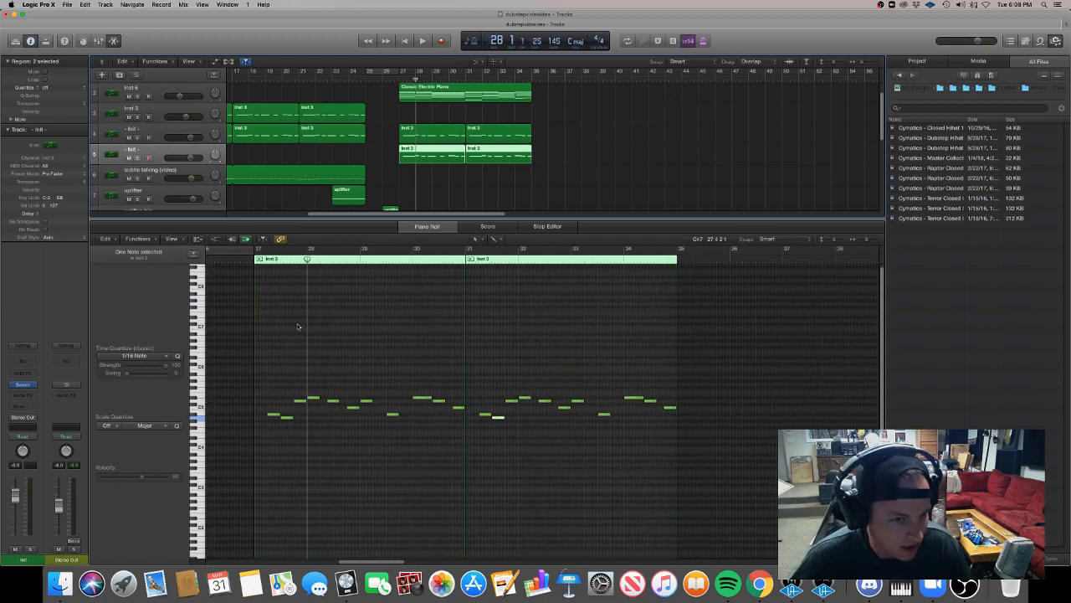
Open the duplicated - Init - track's Serum instance and loop playback over bars 27 to 35.
click(22, 386)
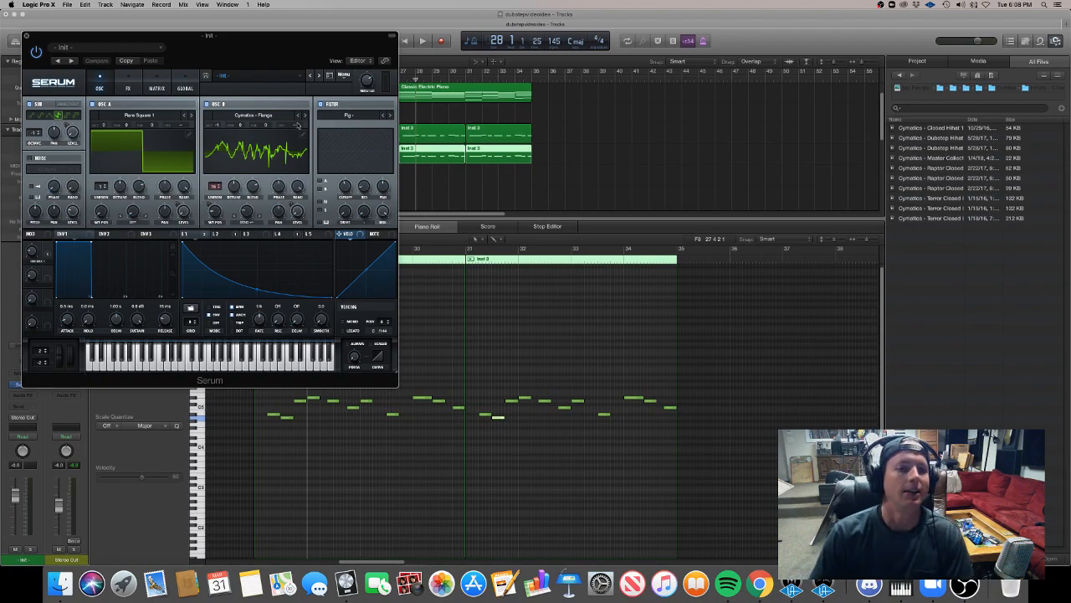
drag(235, 48, 764, 137)
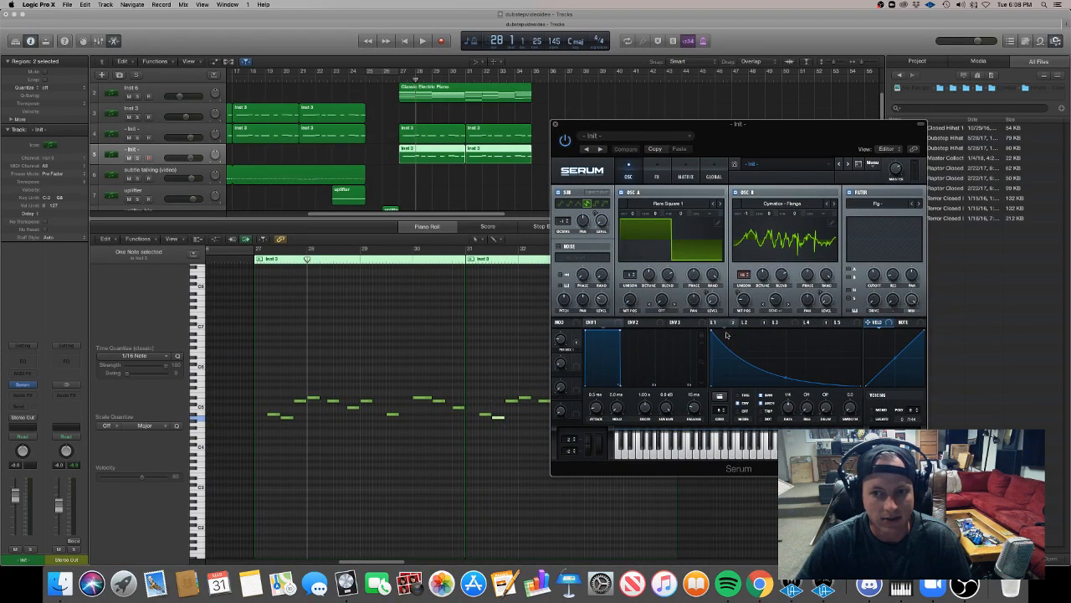
key(space)
click(399, 78)
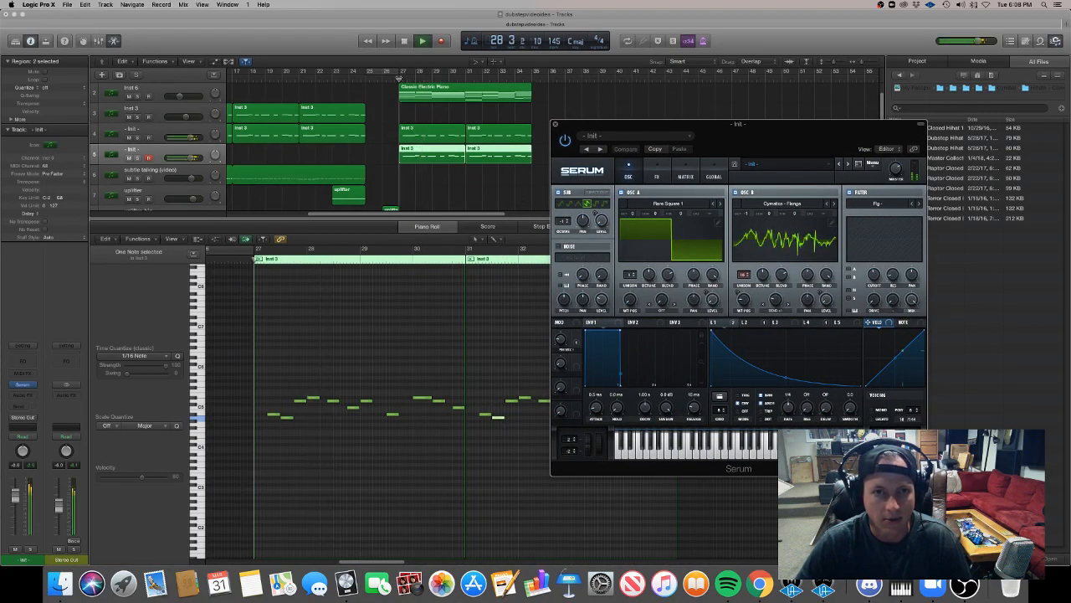
drag(402, 70, 533, 92)
Mute the two regions on the original - Init - track from bar 27 and stop playback.
drag(410, 133, 477, 134)
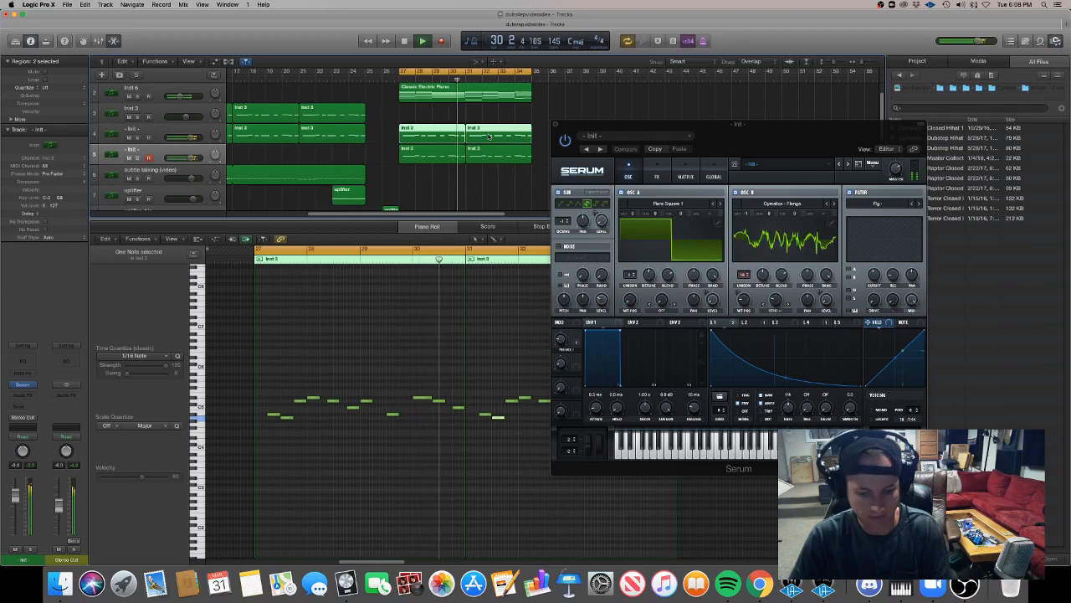
click(491, 117)
key(space)
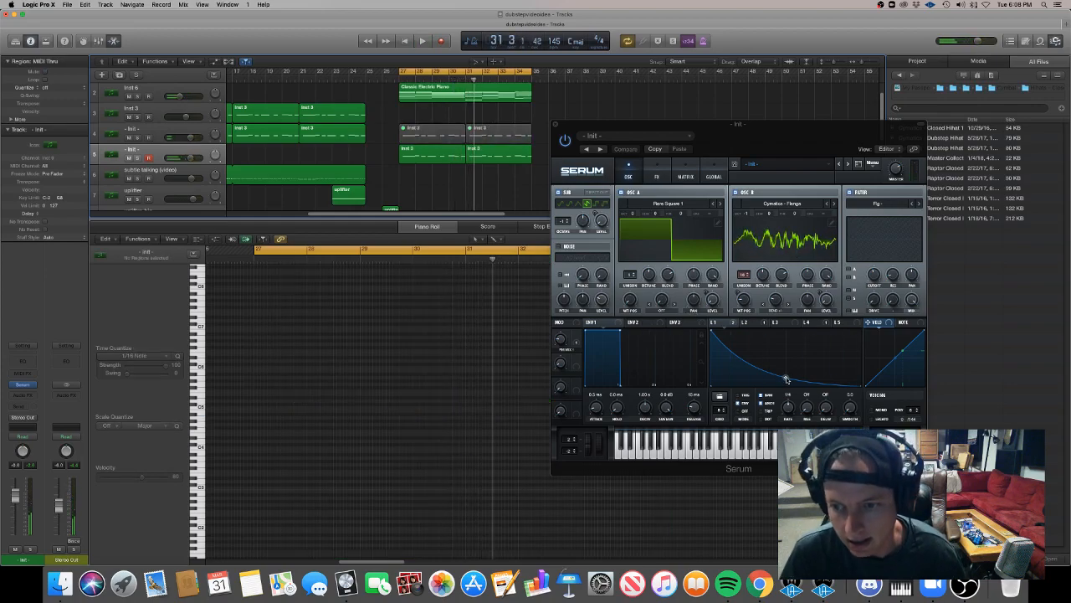
Bend Serum's LFO 1 decay curve outward and set oscillator A's unison to 16 voices while the loop plays.
click(750, 324)
click(727, 323)
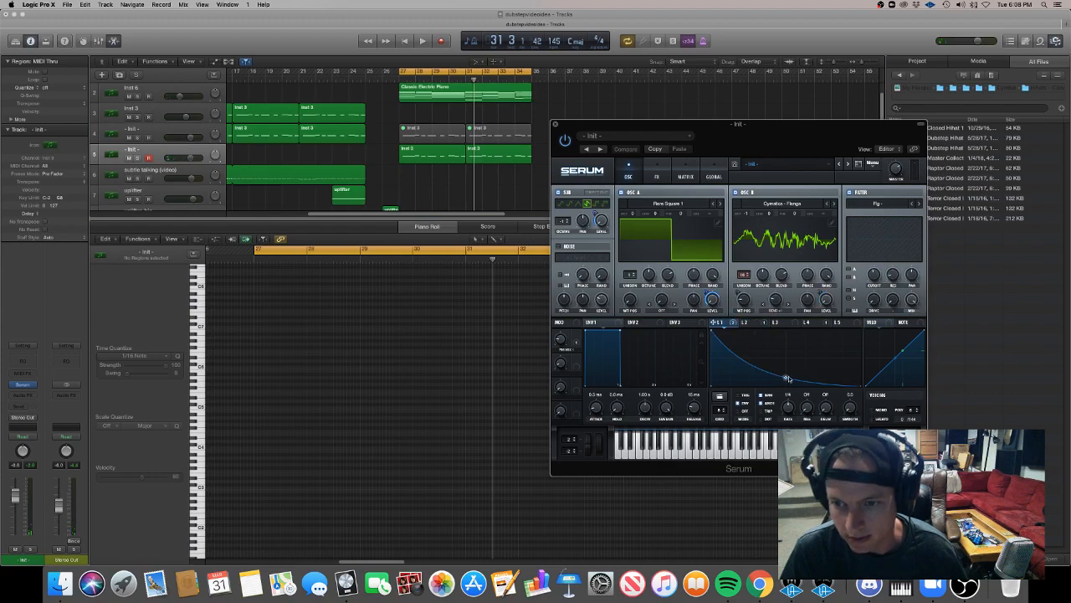
mouse_move(787, 369)
mouse_down()
mouse_move(786, 326)
mouse_move(781, 356)
mouse_up()
key(space)
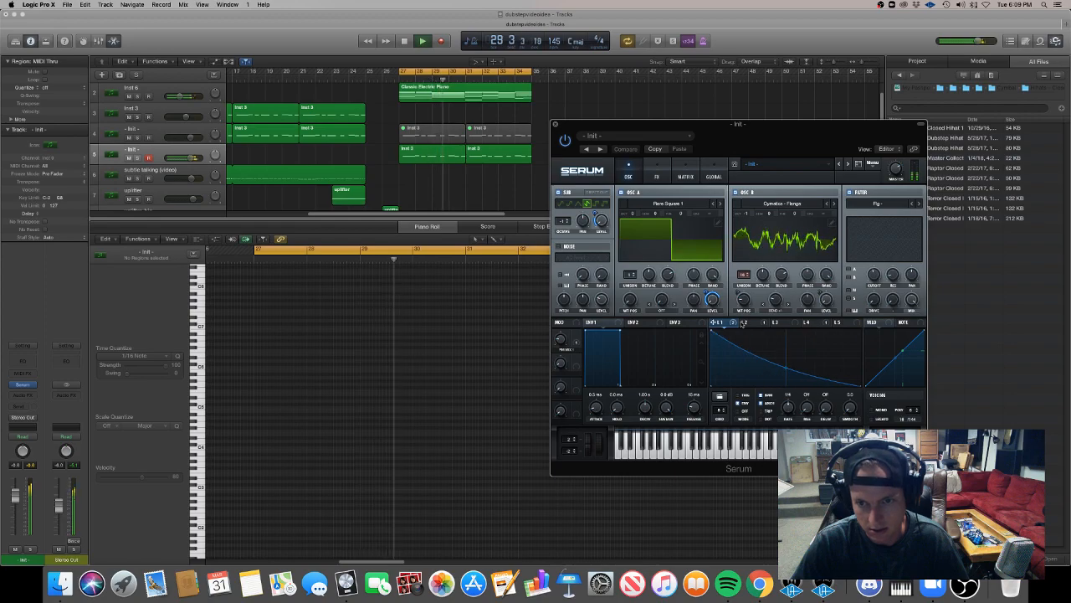
drag(630, 274, 638, 203)
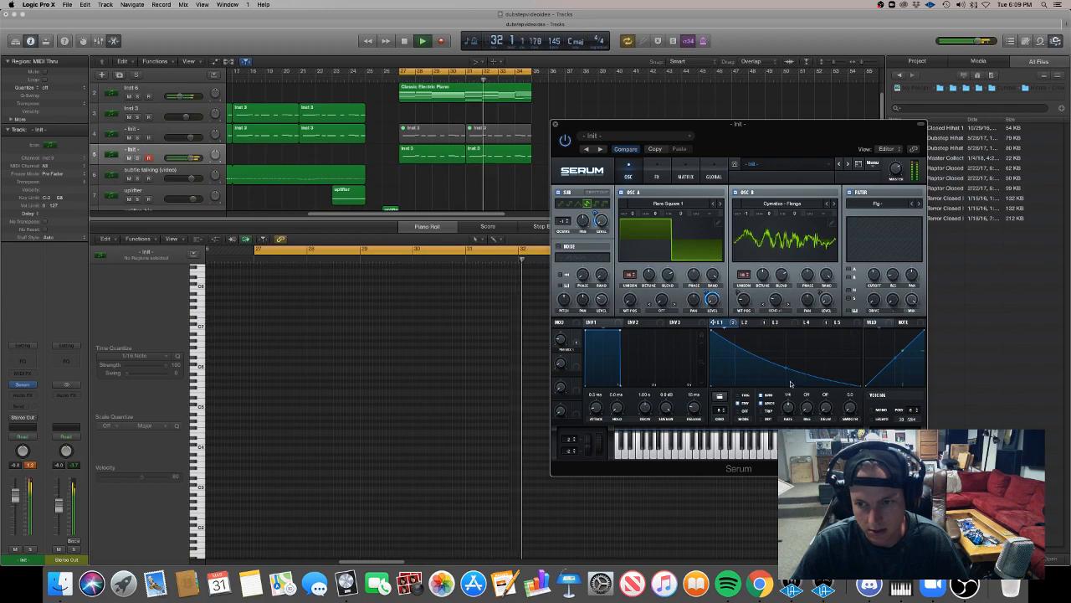
mouse_move(785, 361)
mouse_down()
mouse_move(784, 378)
mouse_move(785, 347)
mouse_move(785, 356)
mouse_up()
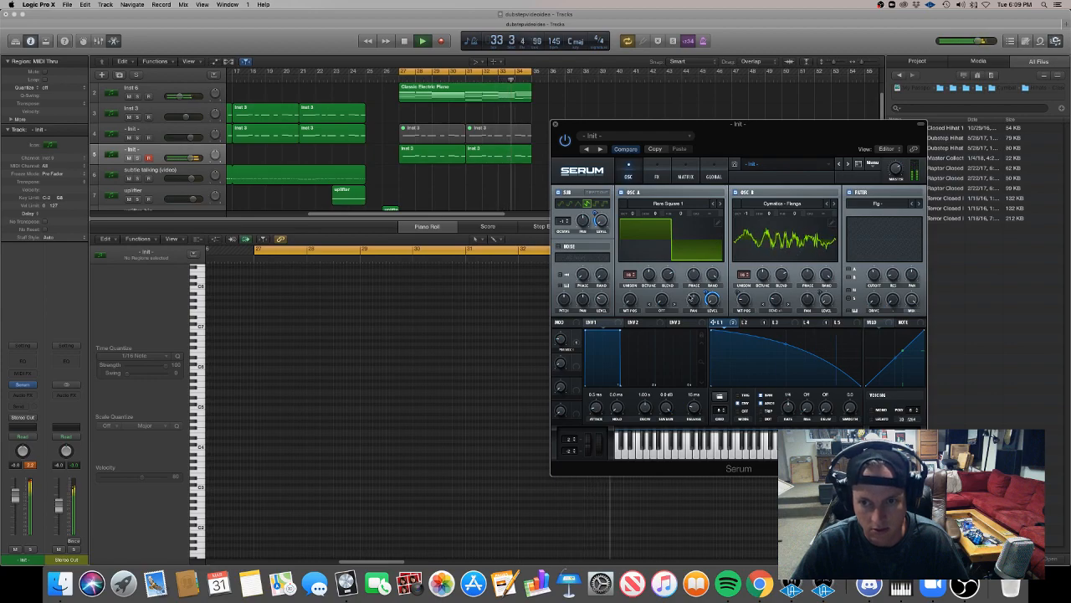
Reshape LFO 2 to start at full height with a sustained top and a late drop, and adjust oscillator B's level.
click(746, 322)
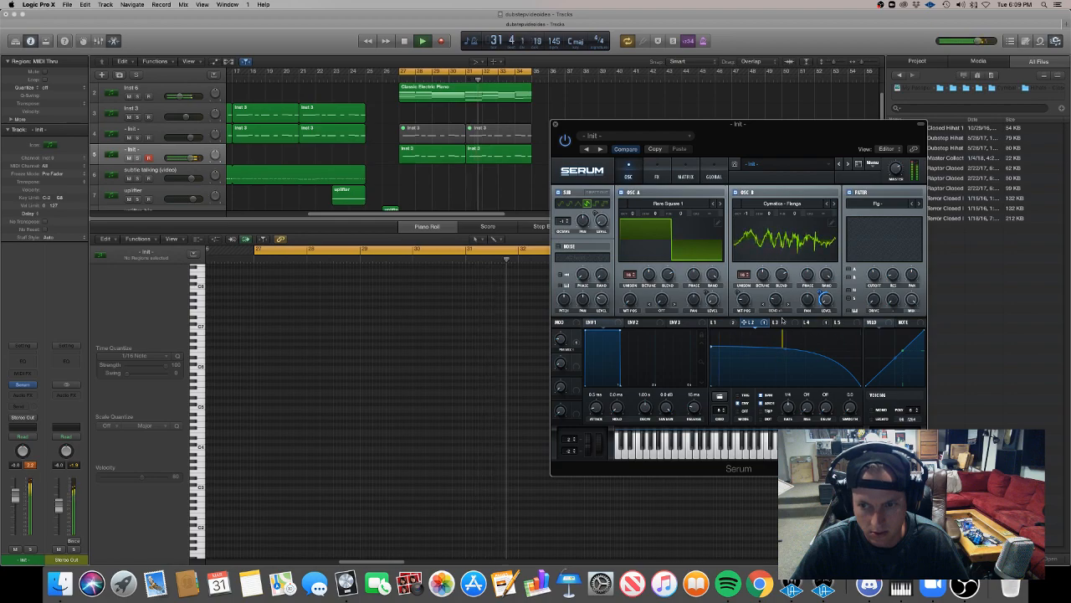
drag(787, 350, 786, 340)
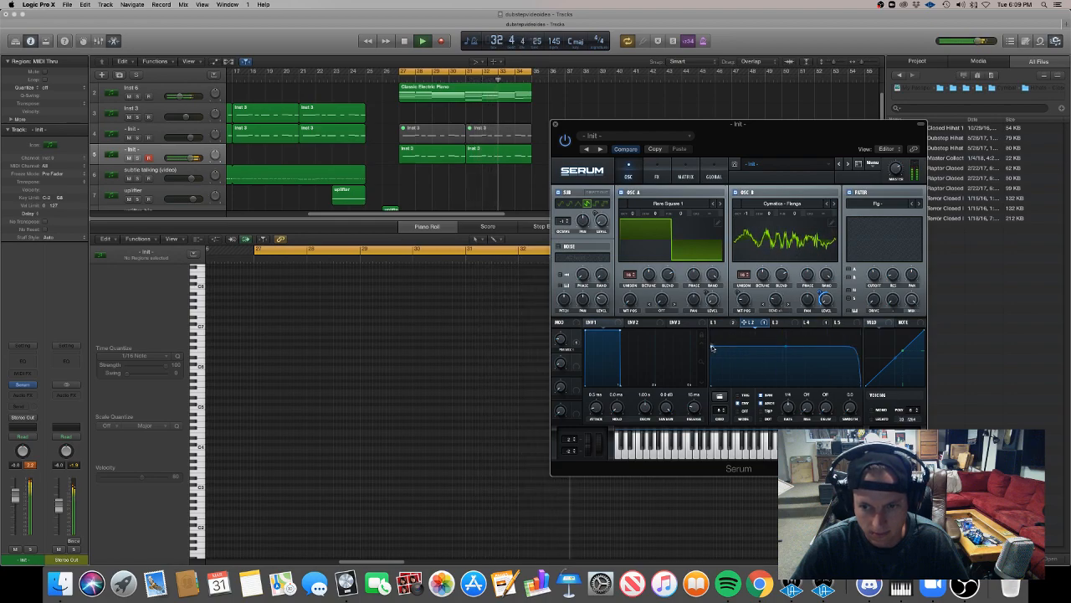
drag(711, 347, 712, 299)
drag(786, 333, 791, 368)
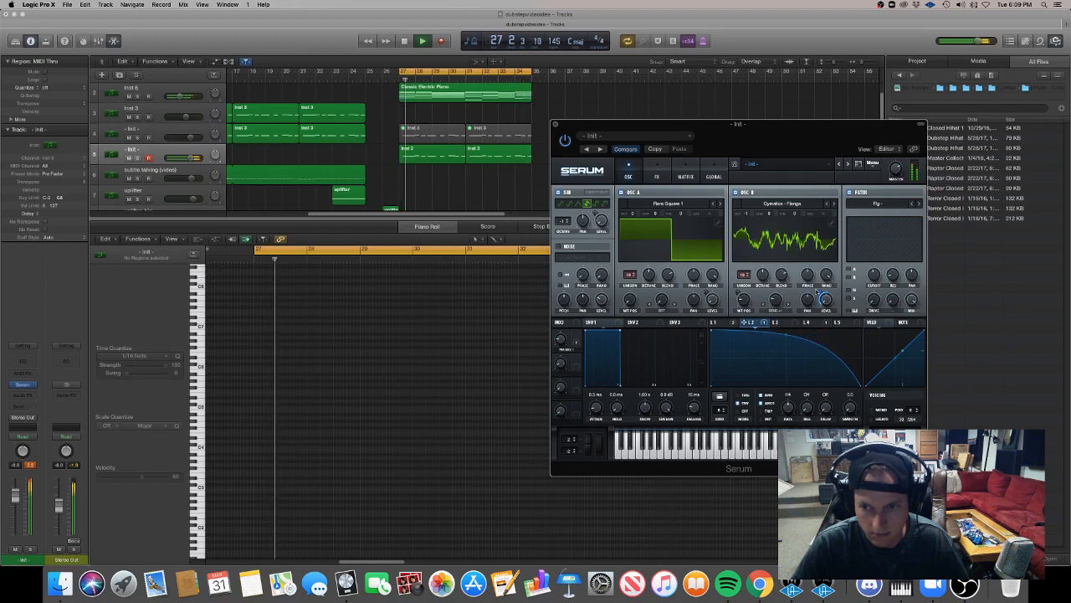
drag(787, 333, 791, 318)
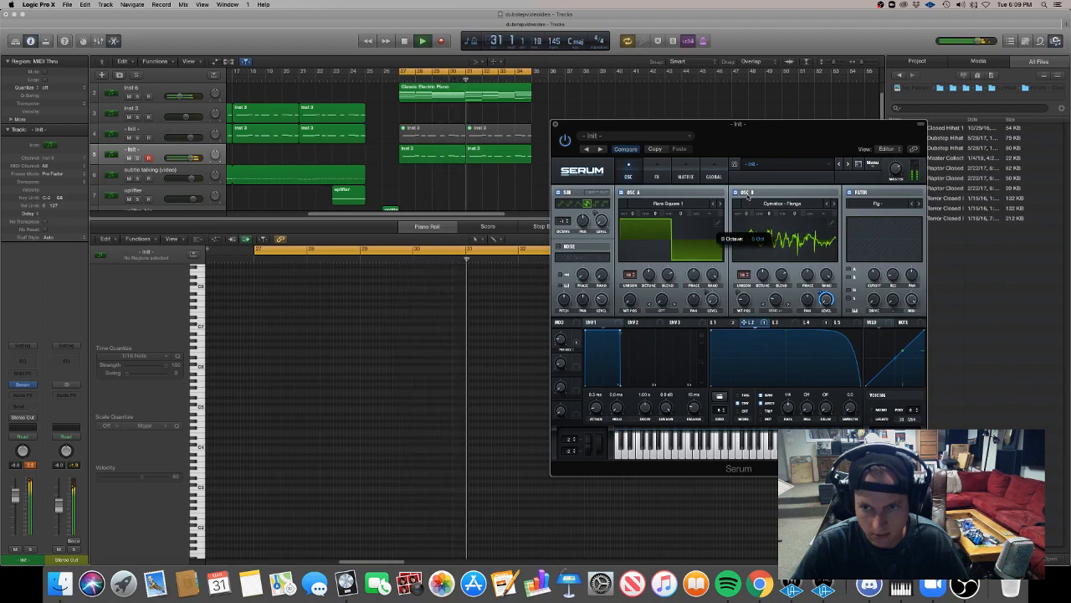
drag(822, 299, 821, 313)
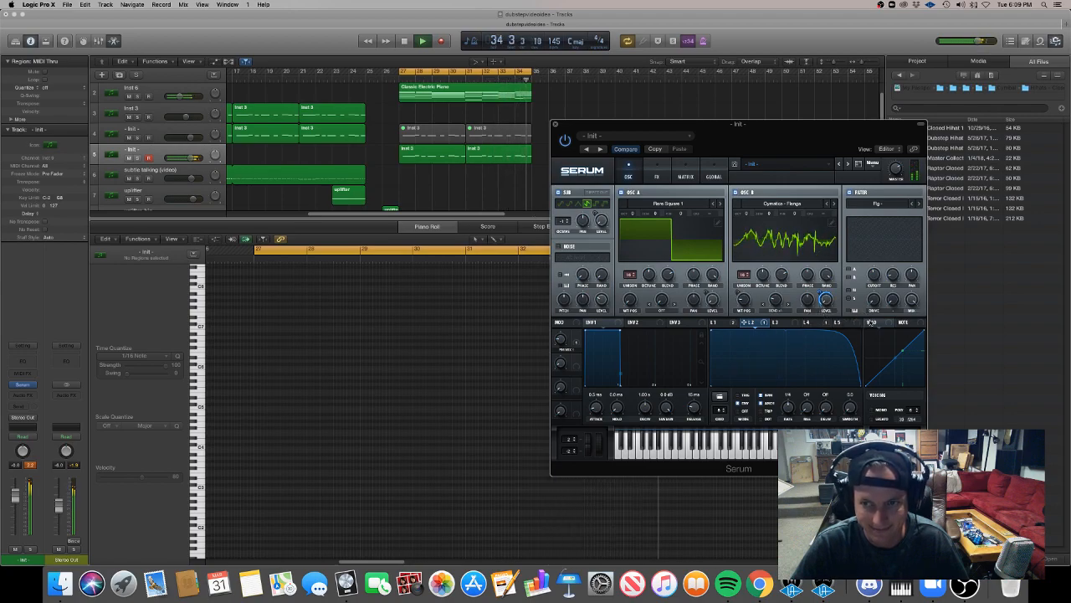
Raise the compressor gain and reduce the reverb's mix and size in Serum's effects, and select the duplicated track's two regions.
click(657, 172)
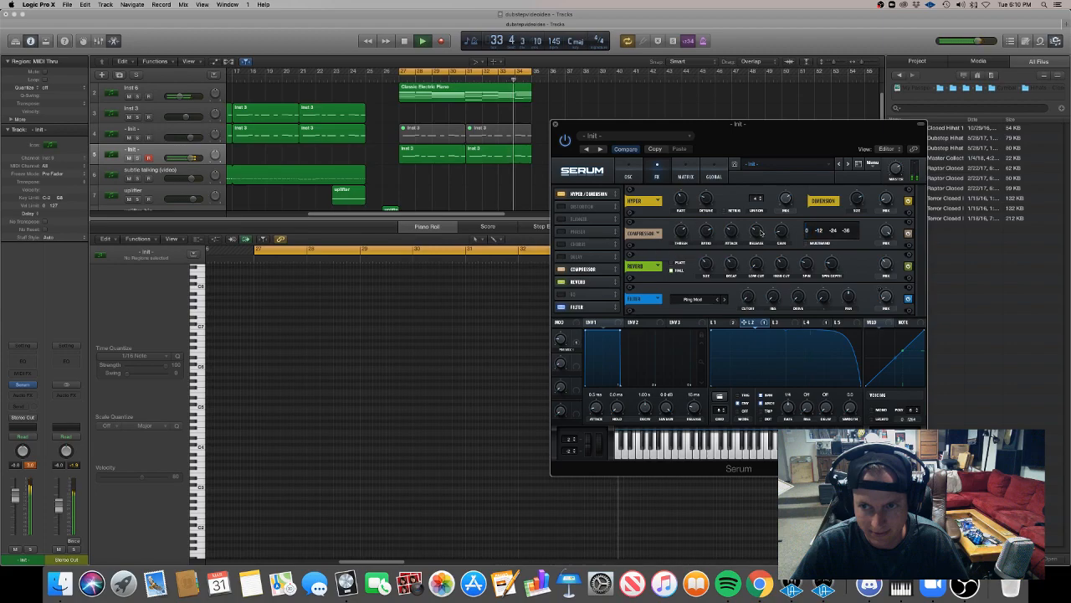
drag(785, 234, 782, 221)
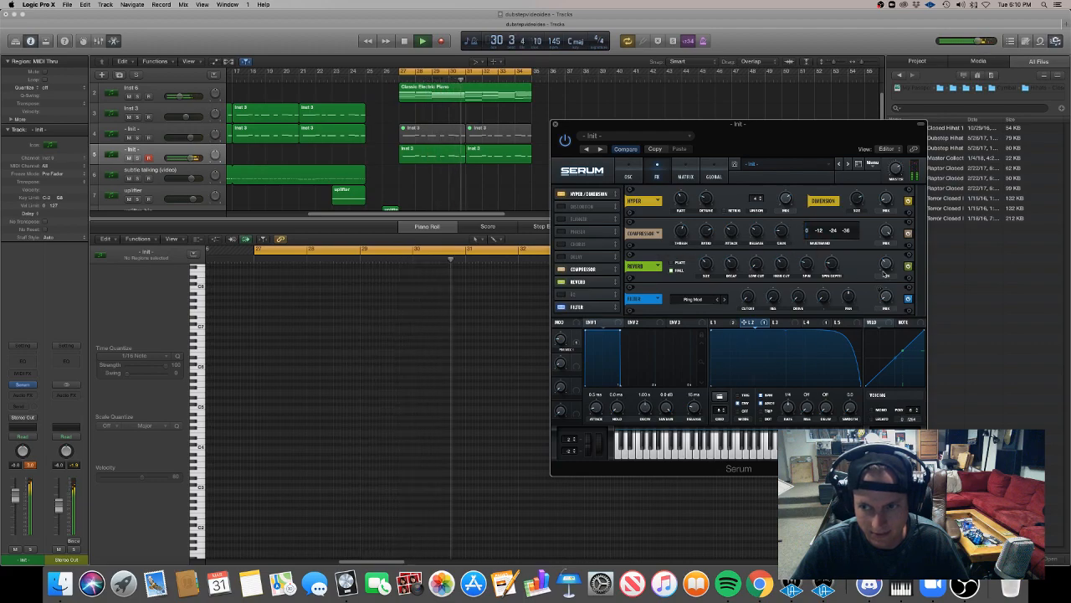
drag(887, 262, 887, 269)
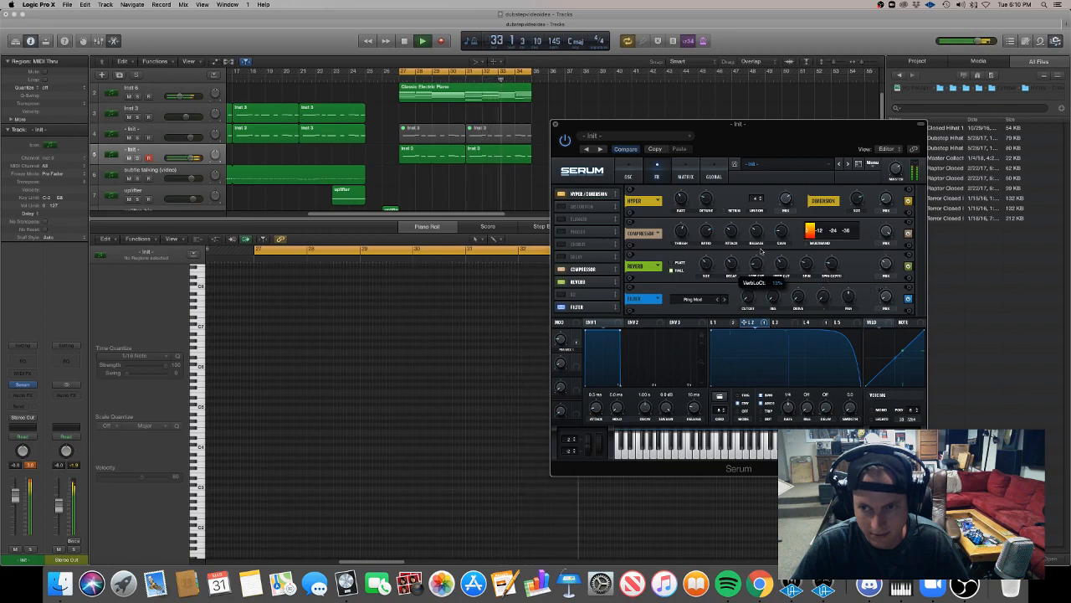
mouse_move(705, 270)
mouse_down()
mouse_move(705, 240)
mouse_move(716, 279)
mouse_up()
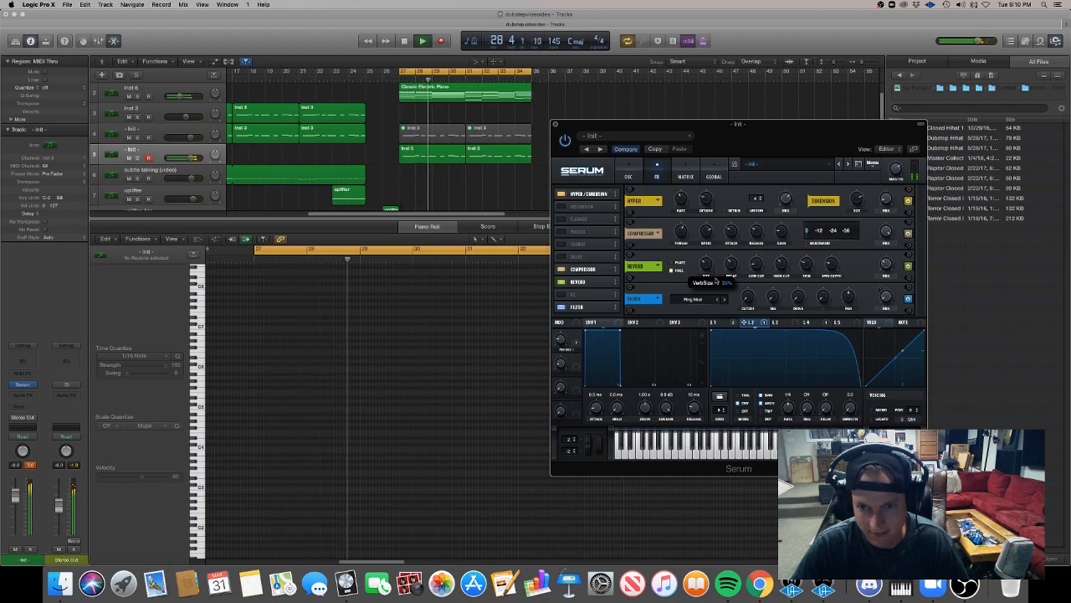
drag(491, 172, 431, 155)
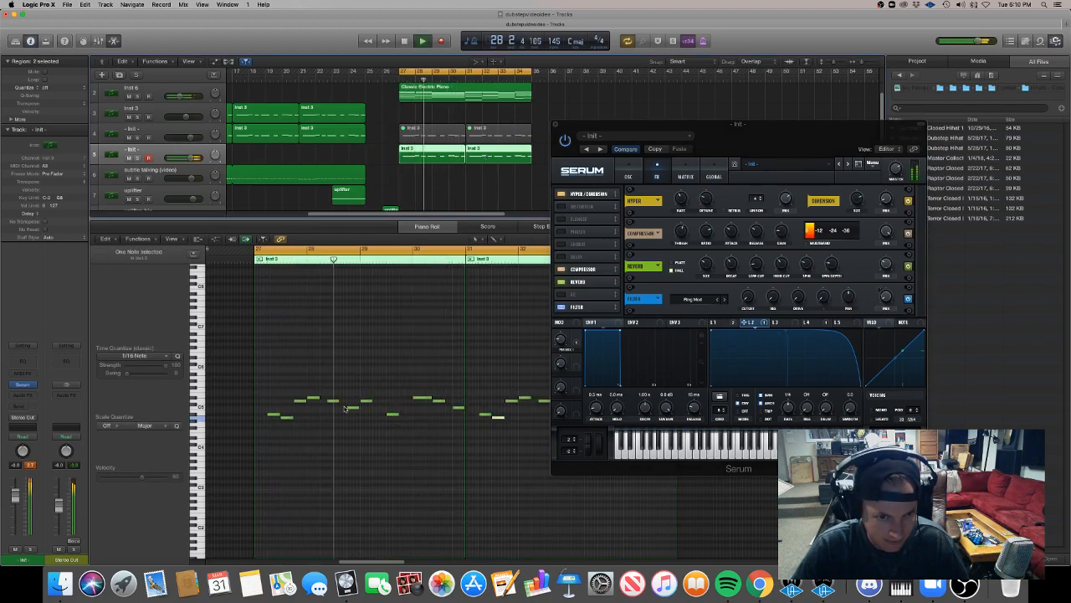
Reshape LFO 1 to start at full height and hold nearly flat before dropping at the end.
click(628, 173)
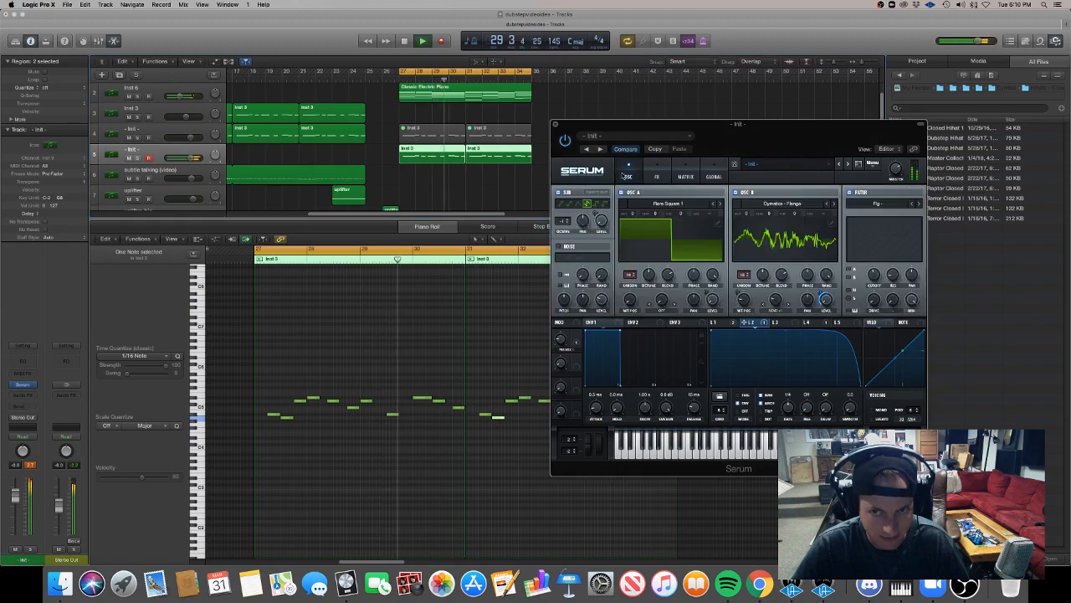
click(717, 323)
drag(712, 331, 702, 341)
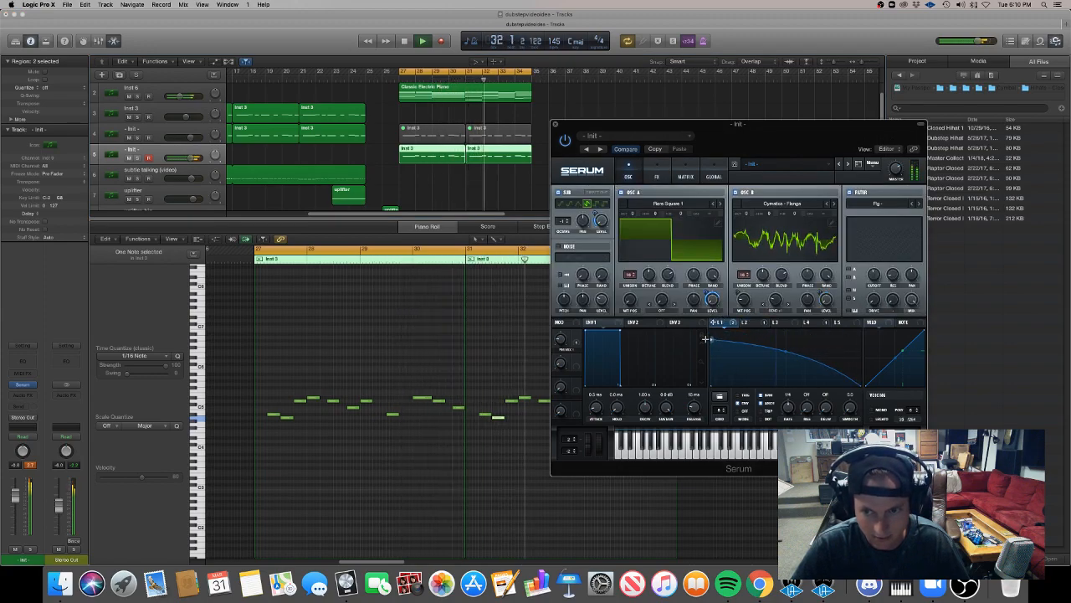
drag(786, 354, 784, 321)
drag(709, 344, 709, 309)
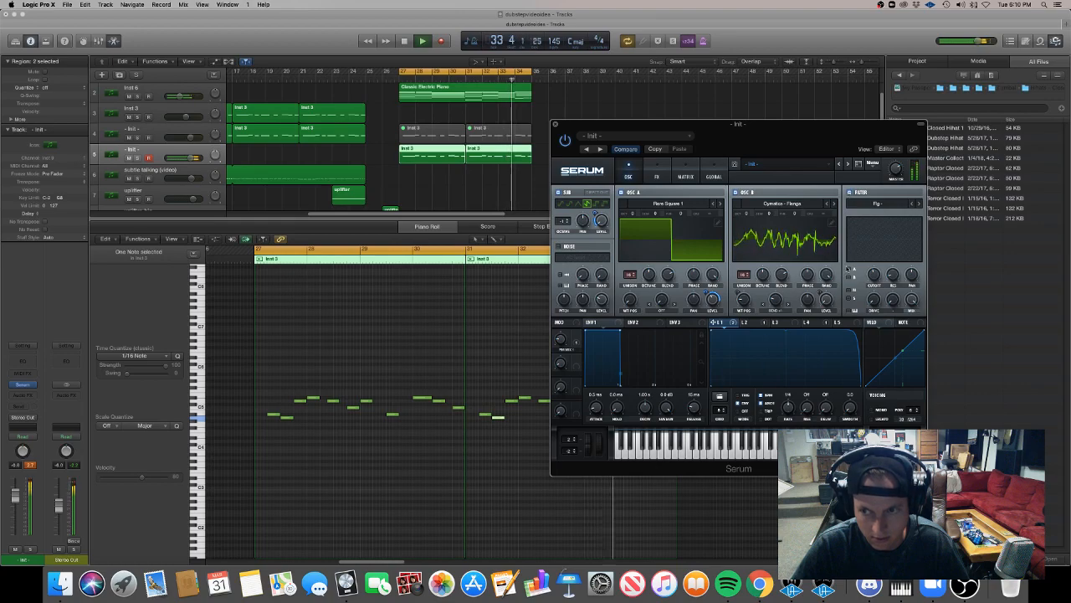
Try routing oscillator A through Serum's filter and compare the sound with the effects rack.
click(849, 270)
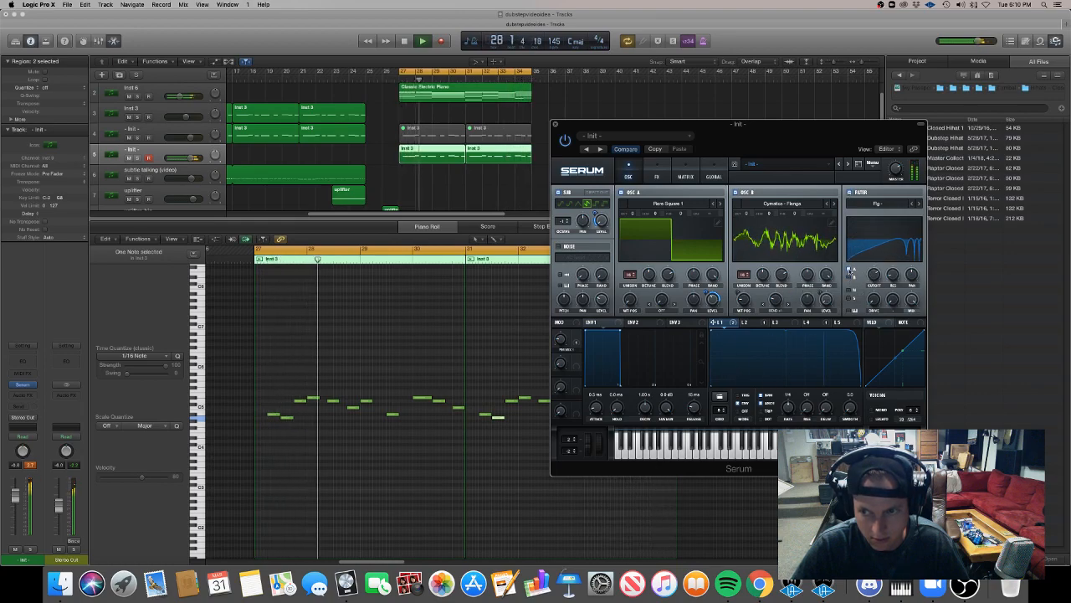
click(658, 168)
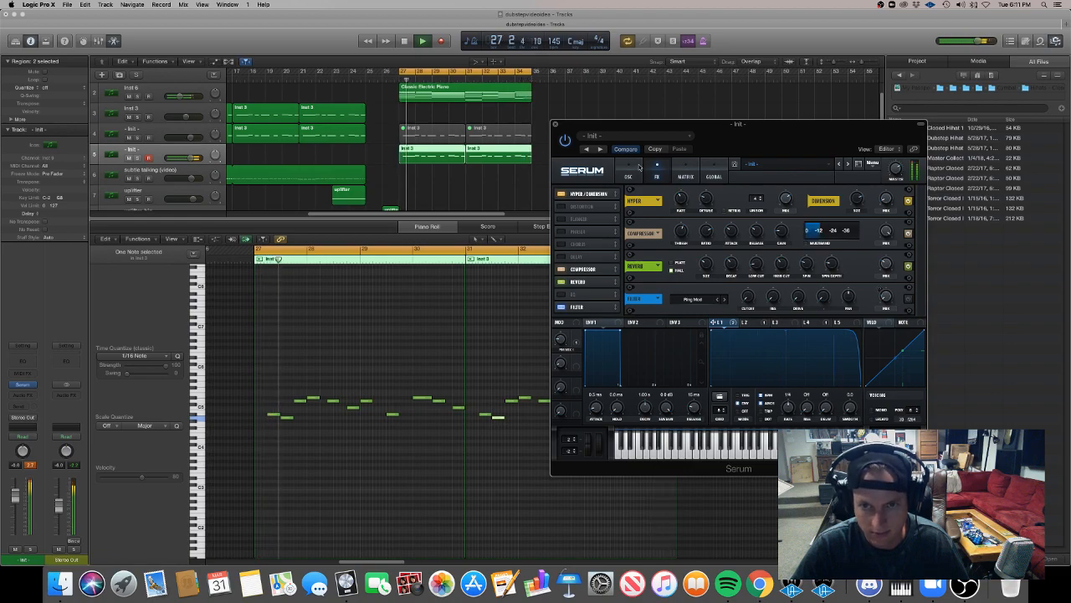
click(629, 174)
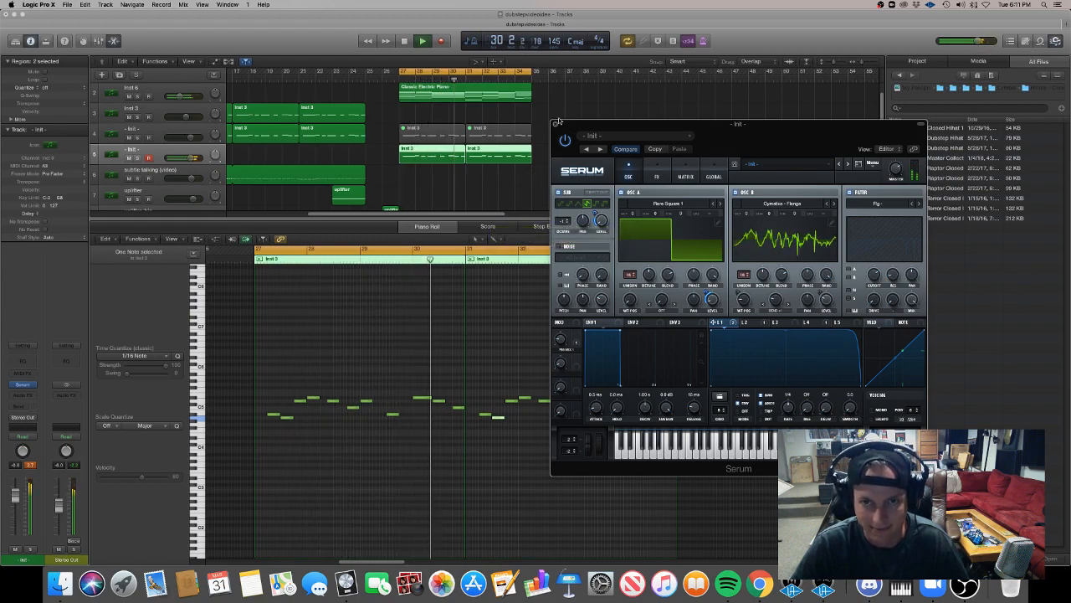
Close the Serum window, stop playback and hide the Piano Roll to show the full arrangement.
click(553, 124)
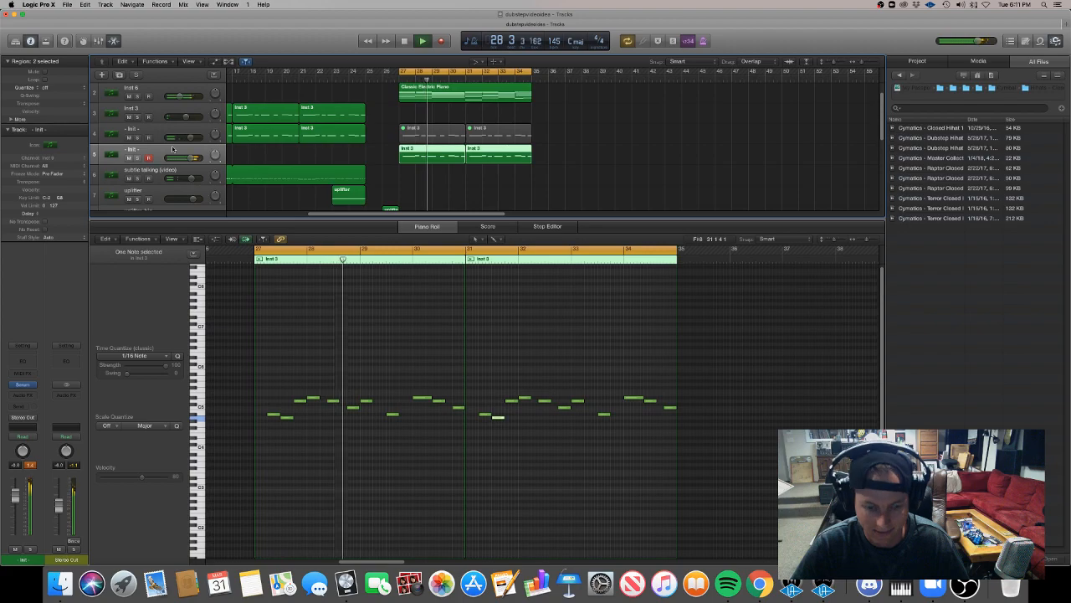
key(space)
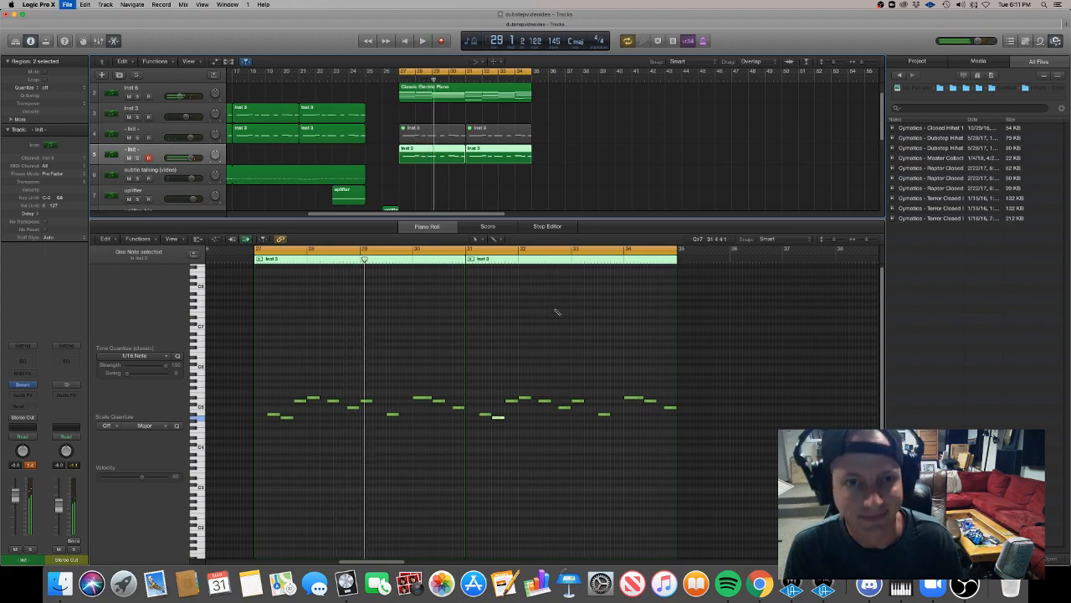
click(494, 185)
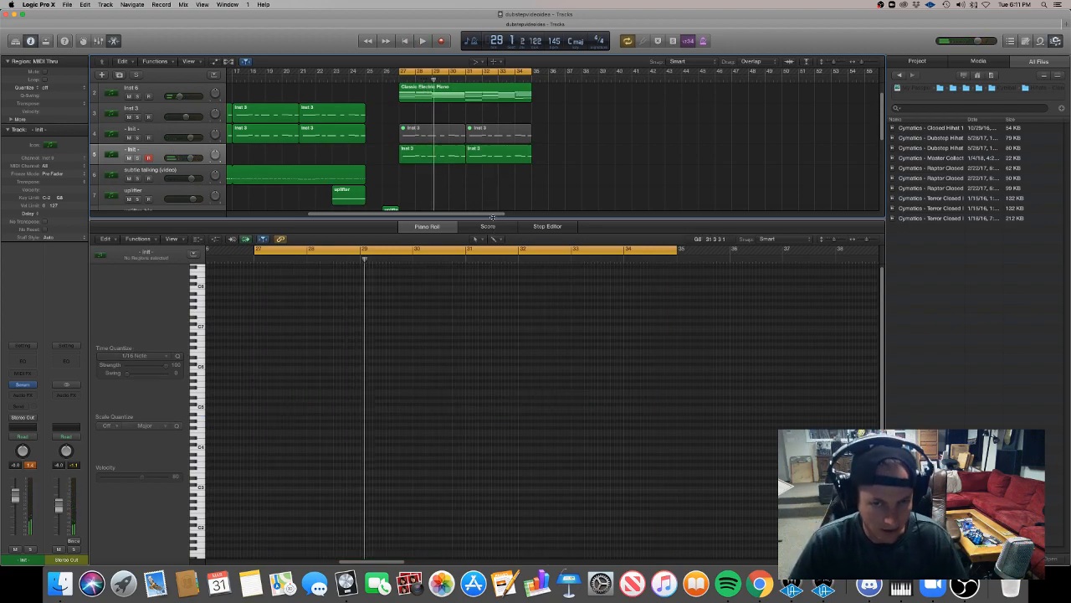
key(e)
scroll(475, 200, left, 1)
key(super+Left)
key(super+Left)
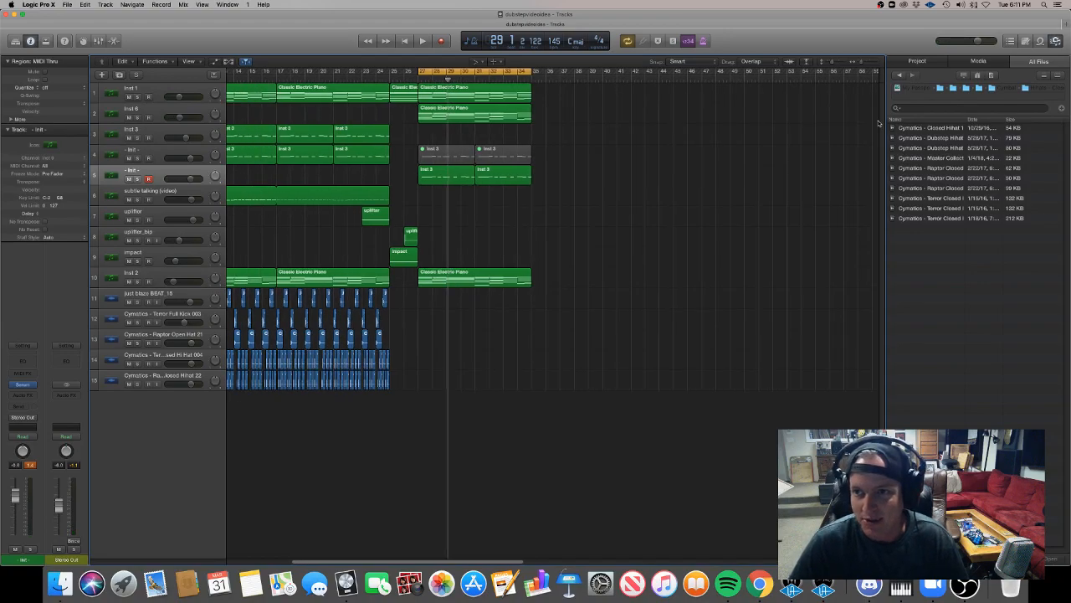
key(super+Left)
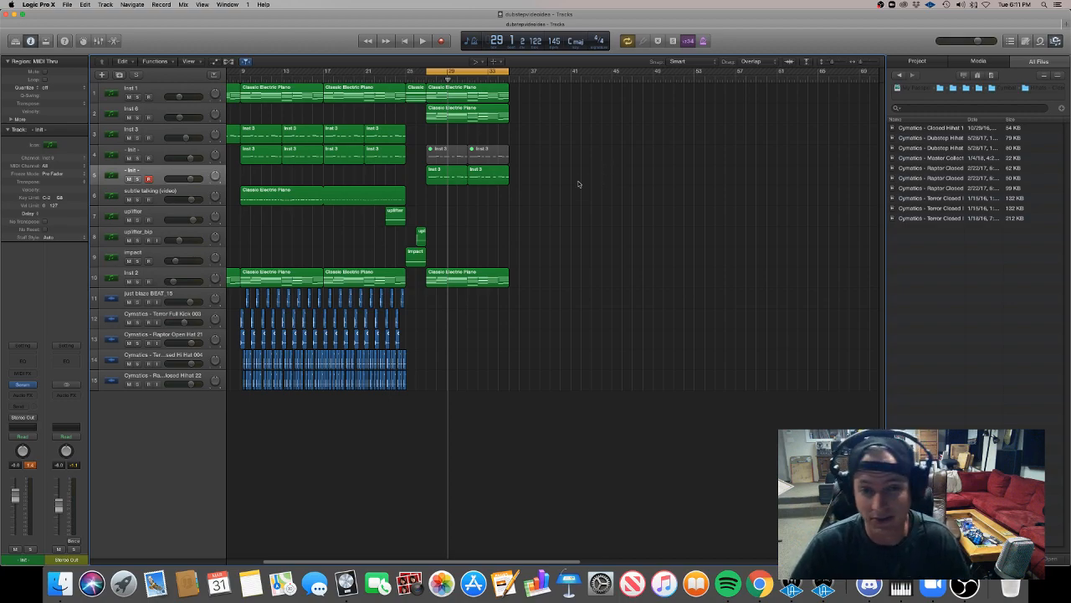
Play the loop, lower the duplicated - Init - track's volume to about -3 dB and stop playback.
key(space)
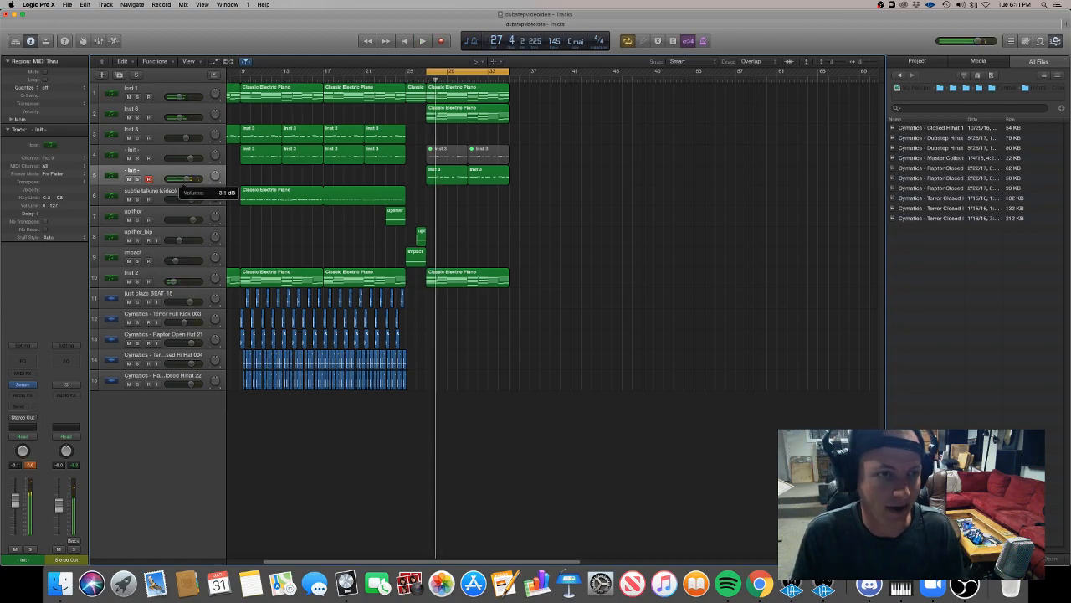
key(space)
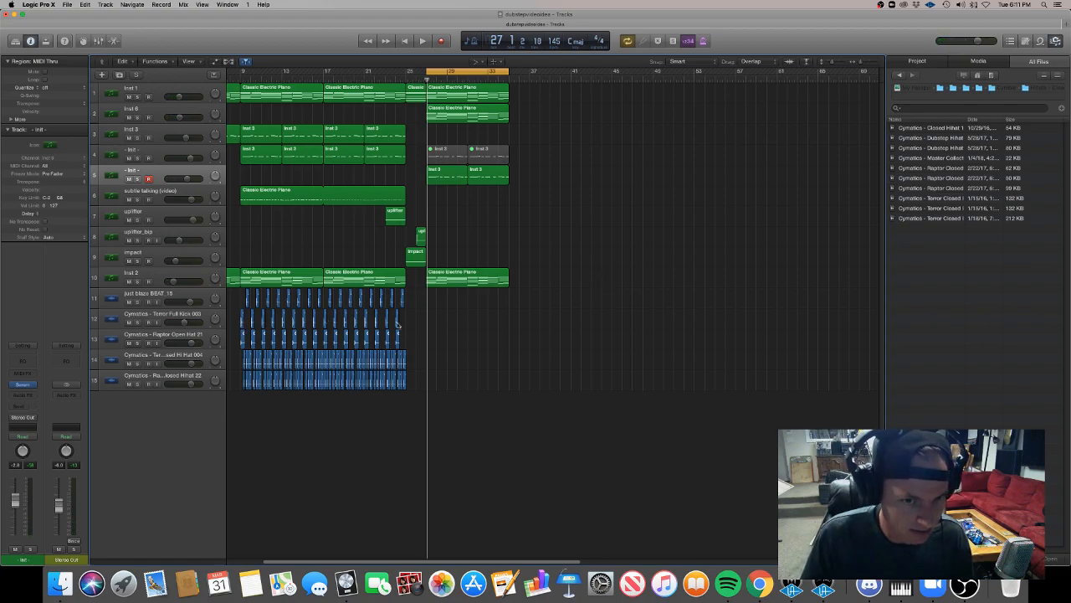
Copy a Cymatics Terror Full Kick 003 clip from the earlier section to the start of bar 27.
drag(397, 320, 427, 321)
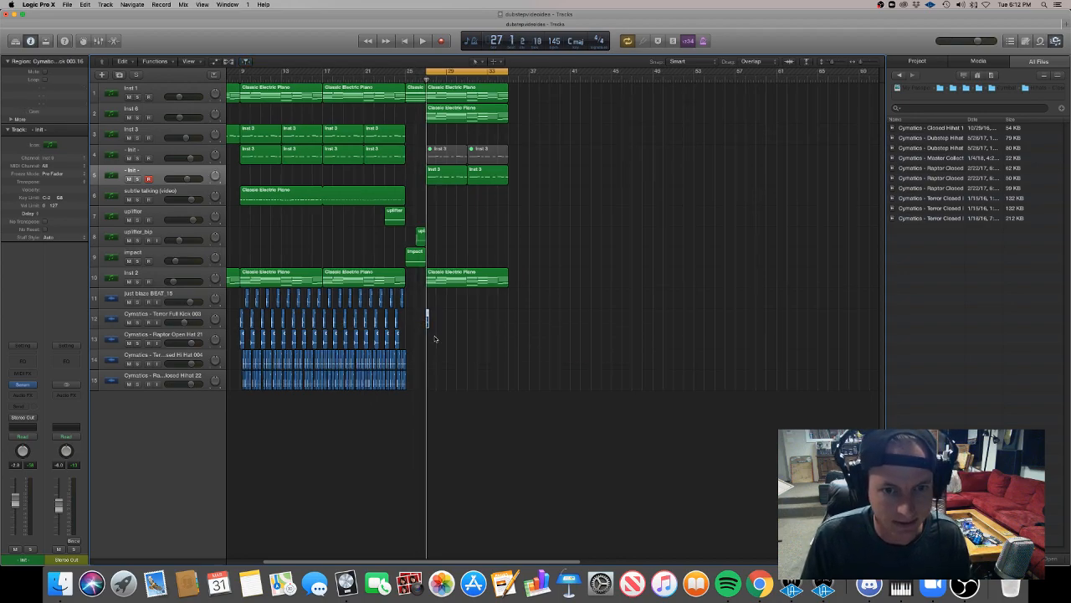
key(space)
key(super+Right)
key(super+Right)
key(super+Right)
key(super+Right)
key(super+Right)
mouse_move(429, 323)
mouse_down()
mouse_move(545, 332)
mouse_move(425, 311)
mouse_up()
Copy the kick across bars 27 to 34 with progressively tighter spacing toward the end and play the buildup.
key(space)
key(space)
drag(427, 322, 578, 324)
drag(712, 352, 617, 322)
alt+drag(616, 322, 716, 325)
scroll(703, 327, down, 1)
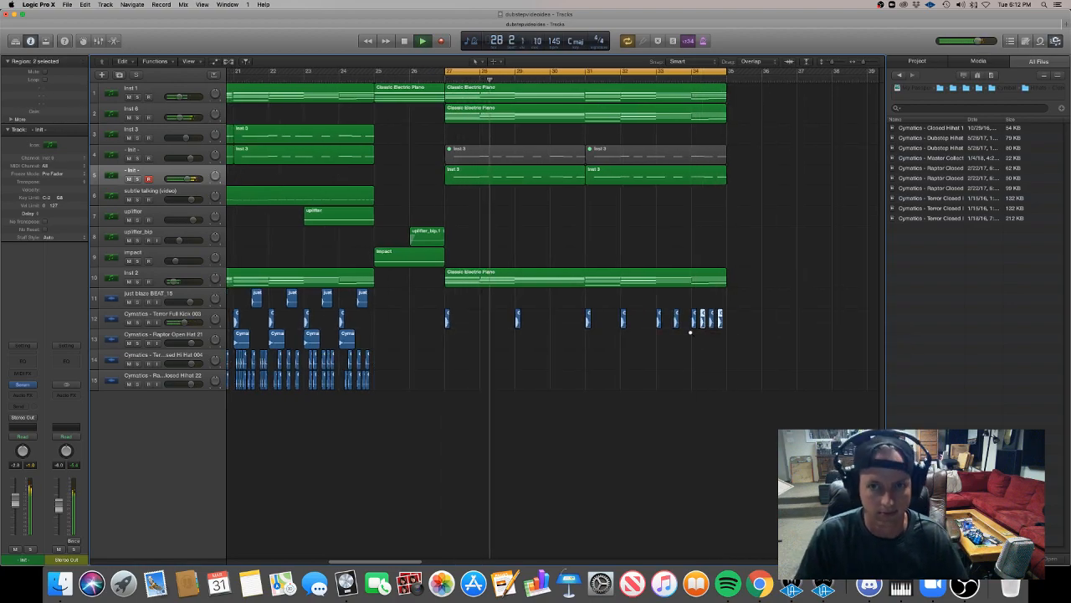
scroll(690, 335, down, 5)
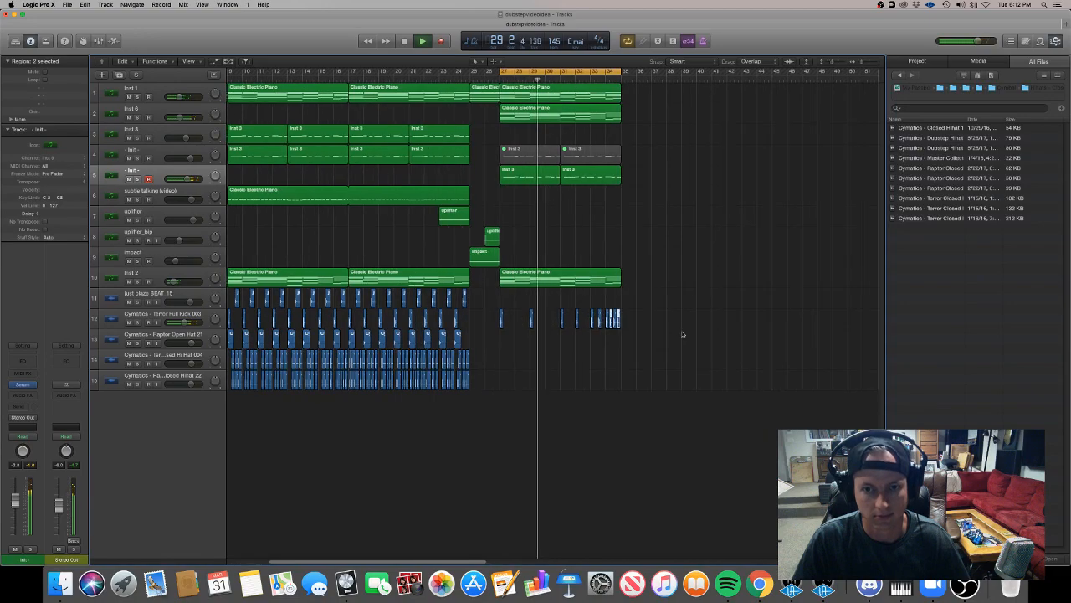
Undo the tightly spaced kick copies so the kick hits only every two bars from bar 27.
key(super+z)
key(super+z)
key(super+z)
key(super+z)
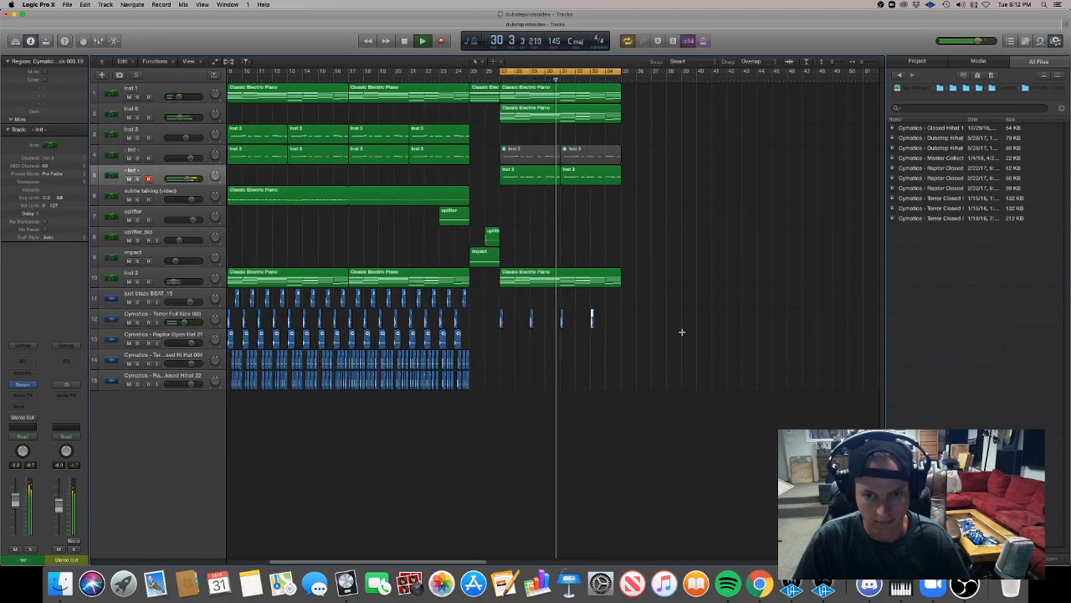
click(627, 341)
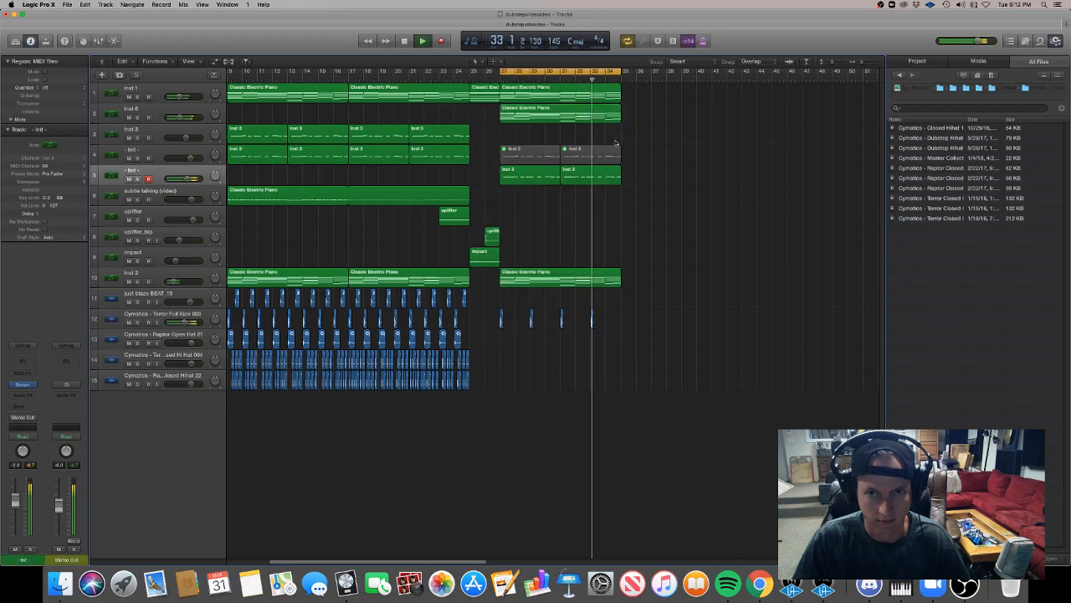
Turn off the cycle range over the buildup and stop playback.
scroll(608, 156, left, 2)
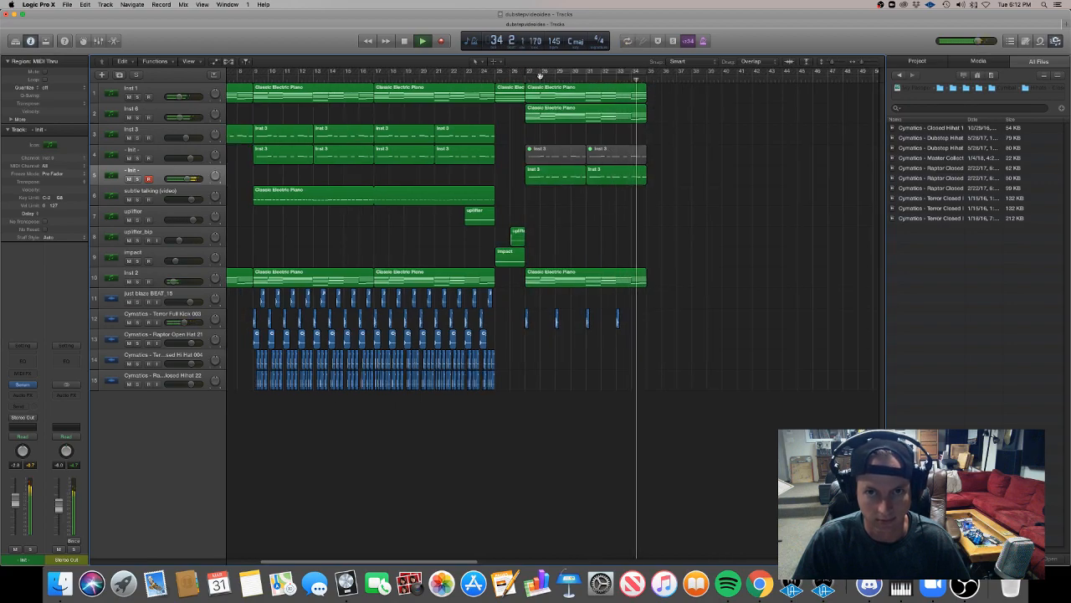
click(542, 71)
scroll(541, 107, left, 3)
scroll(510, 100, right, 4)
key(space)
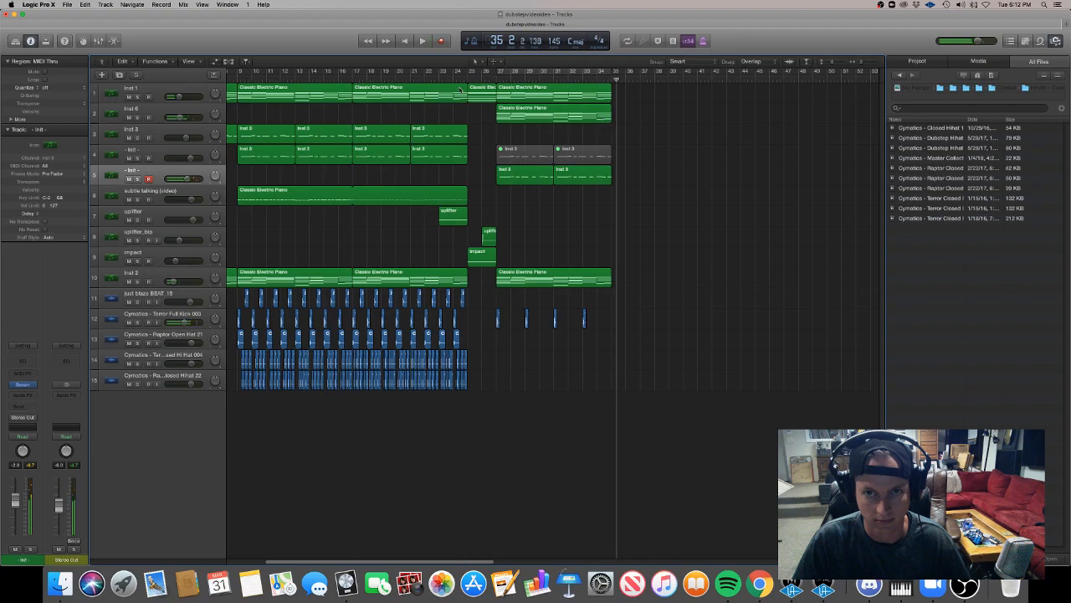
Copy the two-bar Classic Electric Piano regions on Inst 1 and Inst 6 to bar 35 and repeat them up to bar 43.
drag(507, 99, 631, 114)
drag(631, 114, 627, 114)
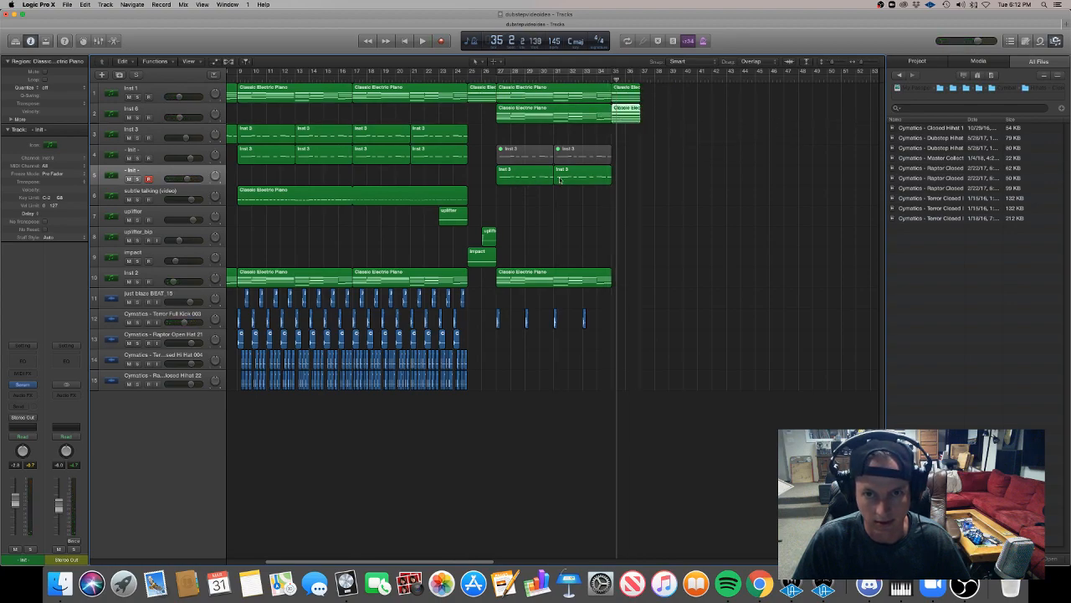
drag(619, 96, 647, 99)
drag(680, 154, 682, 98)
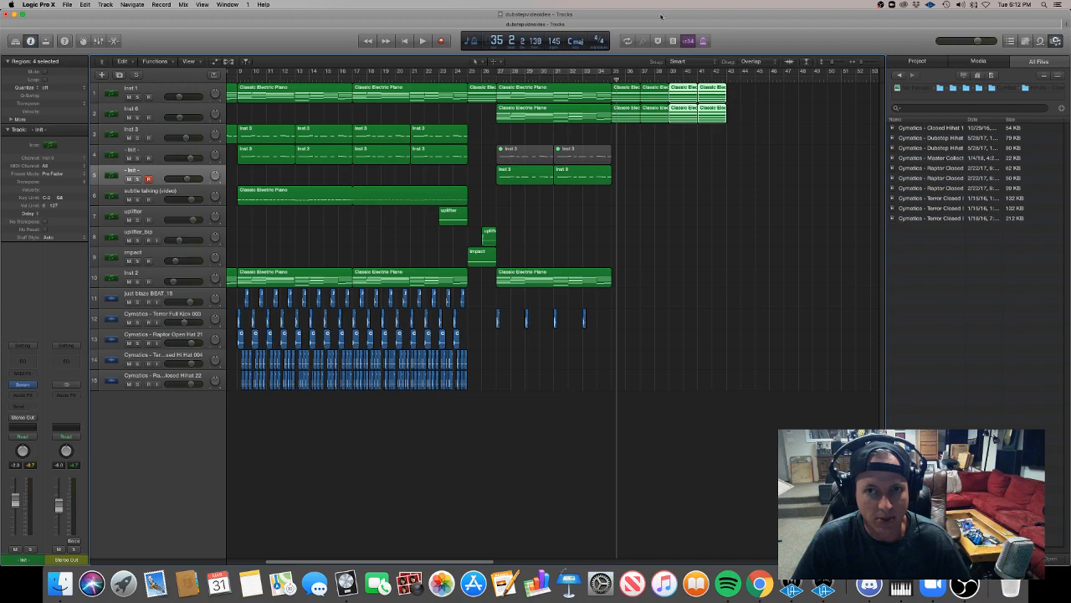
Play the repeated piano regions from bar 35 and stop playback.
key(space)
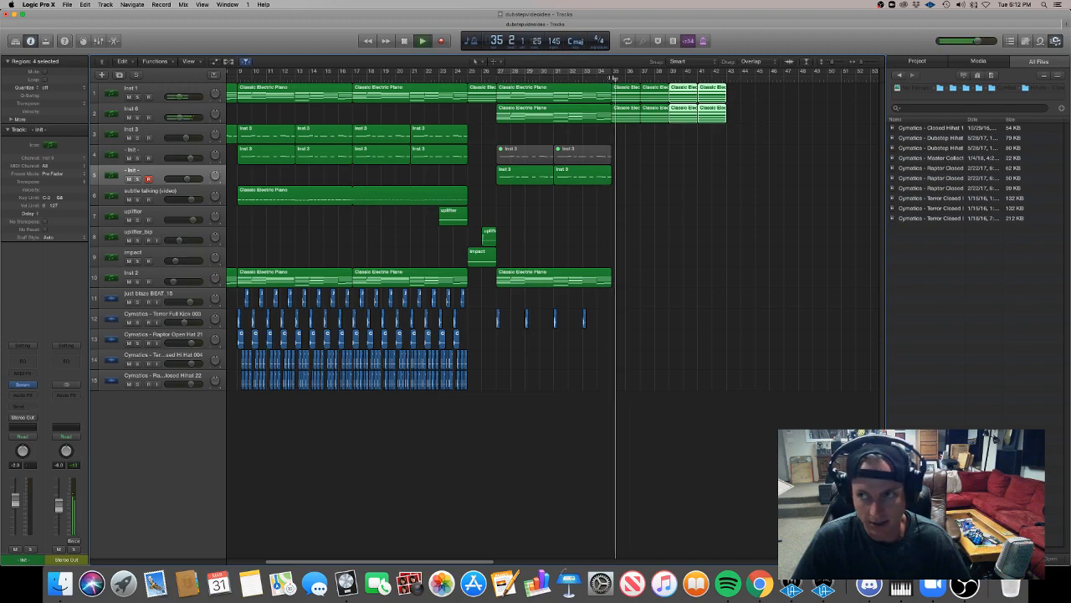
key(super+Left)
key(super+Left)
key(space)
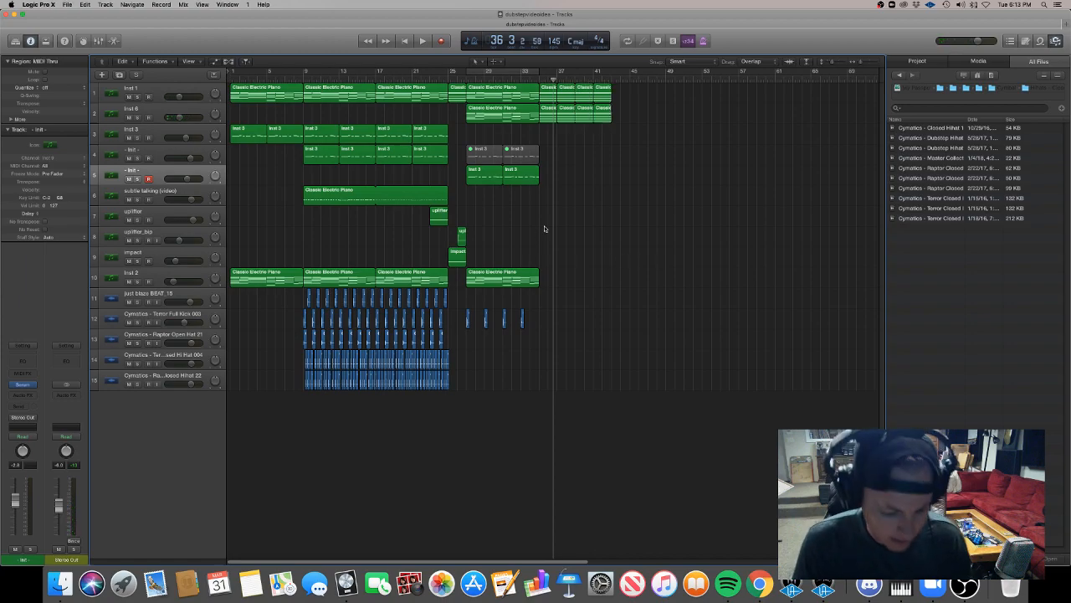
key(super+Left)
key(super+Left)
key(super+Left)
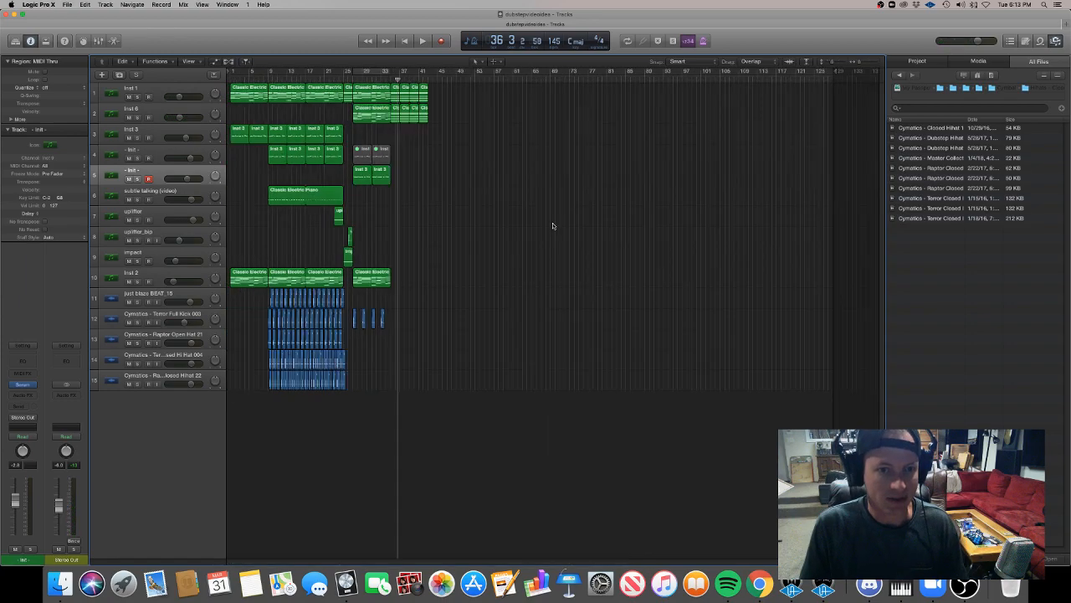
key(super+Right)
key(super+Right)
key(super+Right)
key(super+Right)
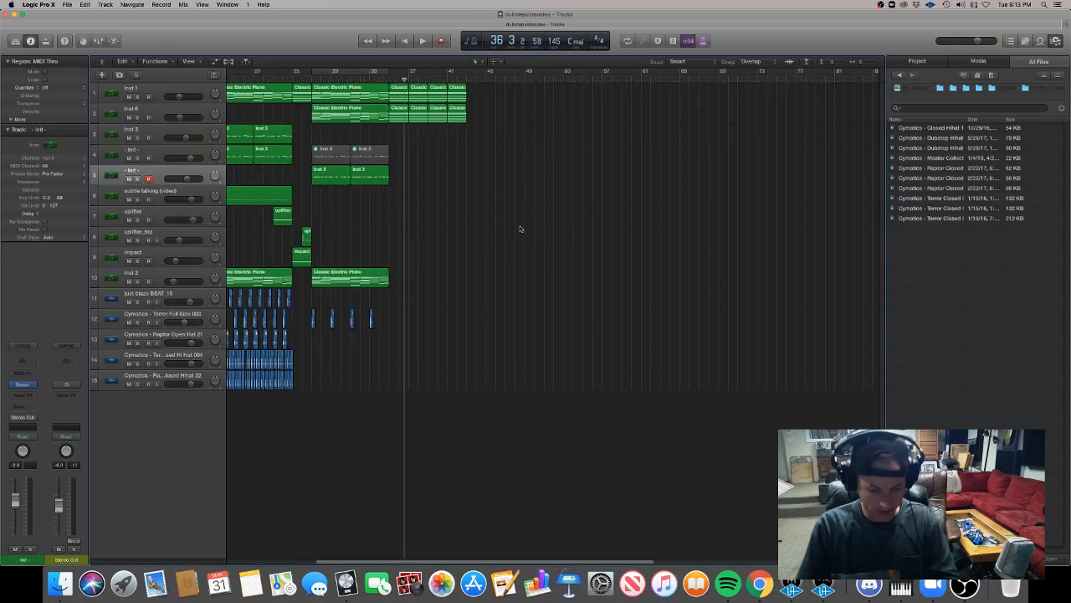
scroll(522, 227, left, 4)
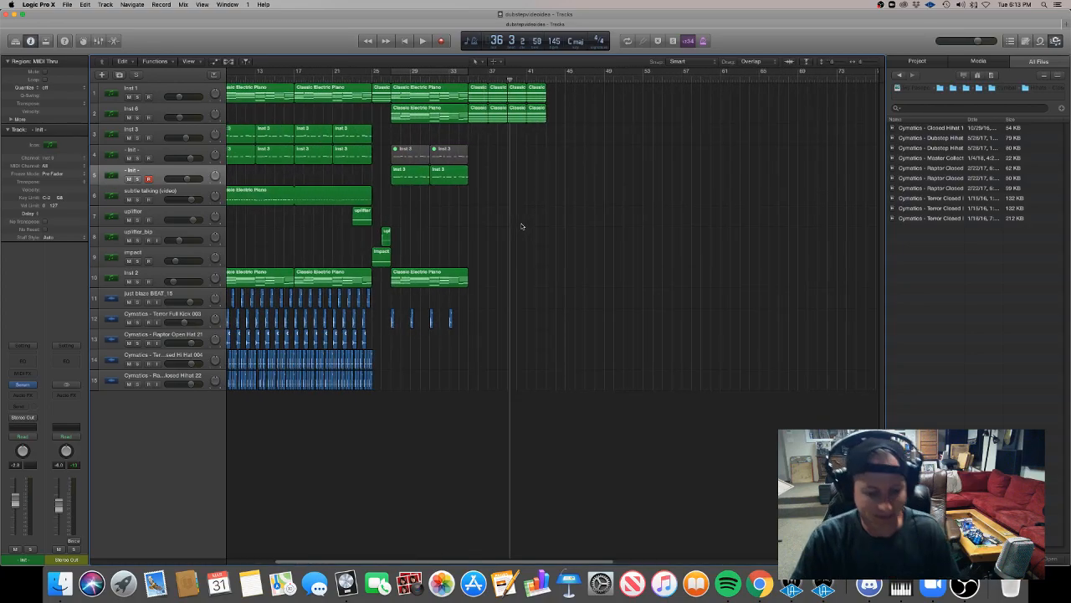
key(super+Left)
key(super+Left)
scroll(521, 224, right, 1)
key(super+Right)
key(super+Right)
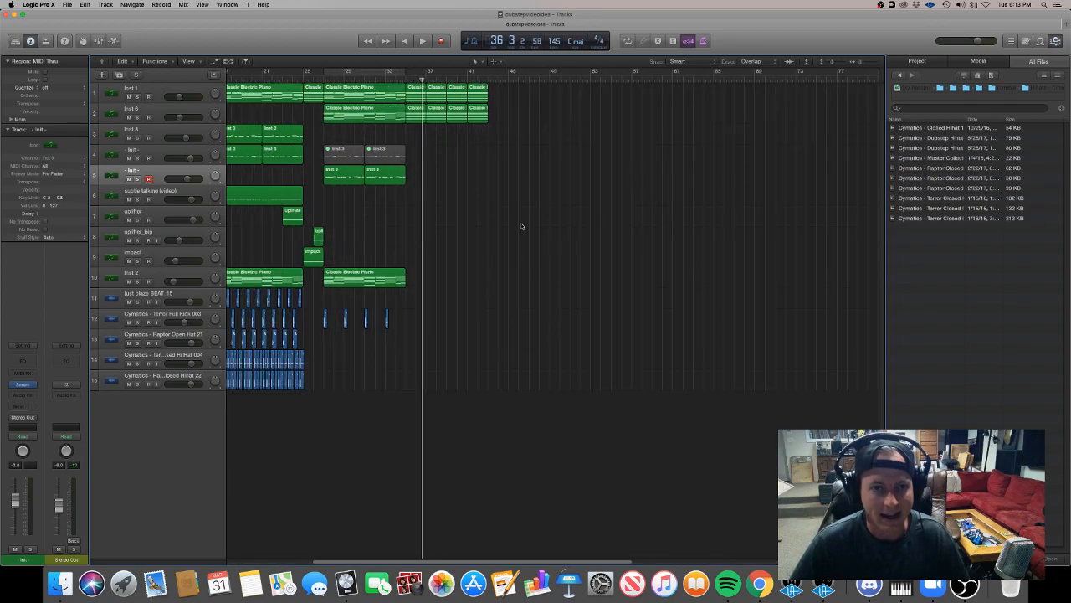
Play from bar 27, restart from the beginning of the song and listen through to bar 43.
scroll(521, 226, left, 5)
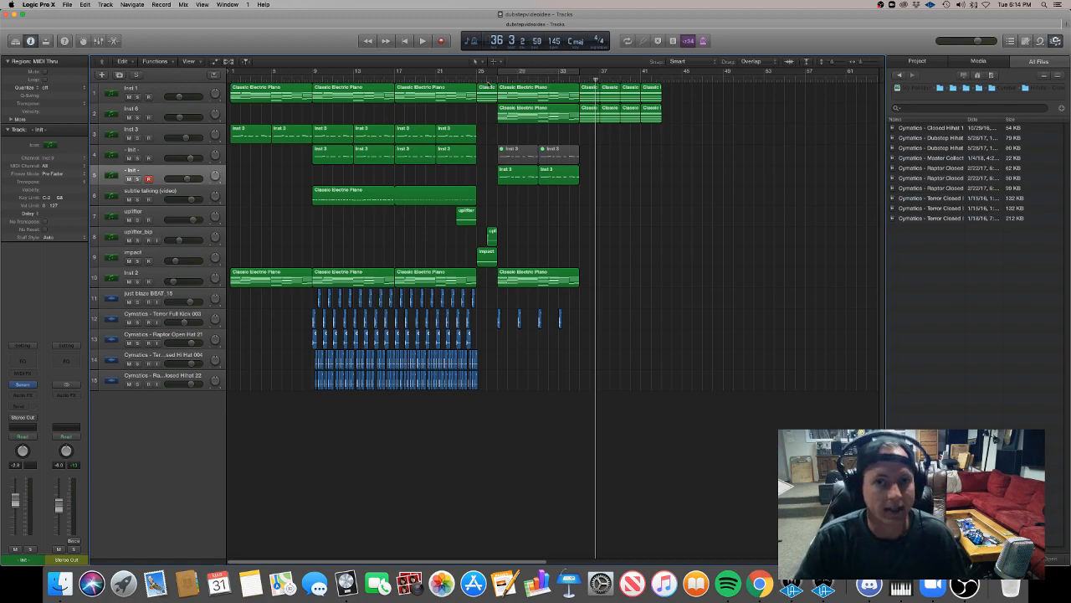
click(496, 79)
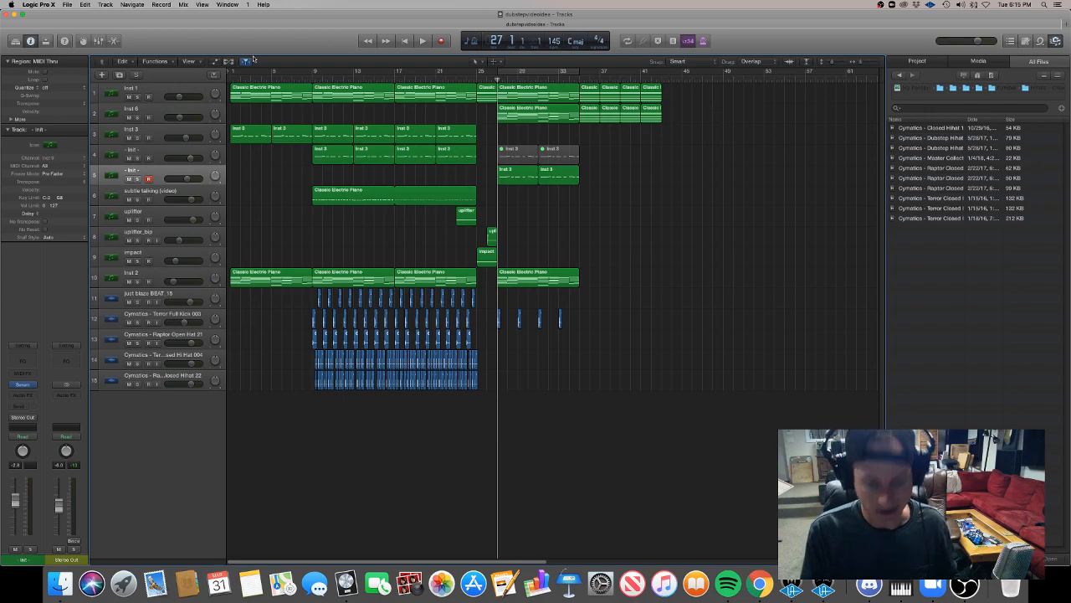
key(space)
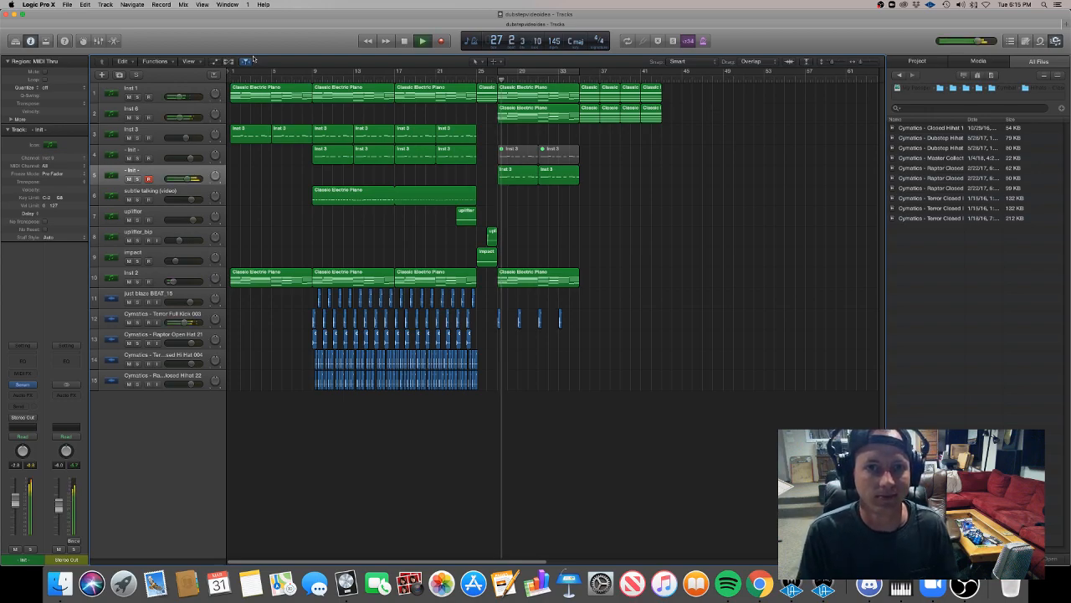
click(229, 80)
key(space)
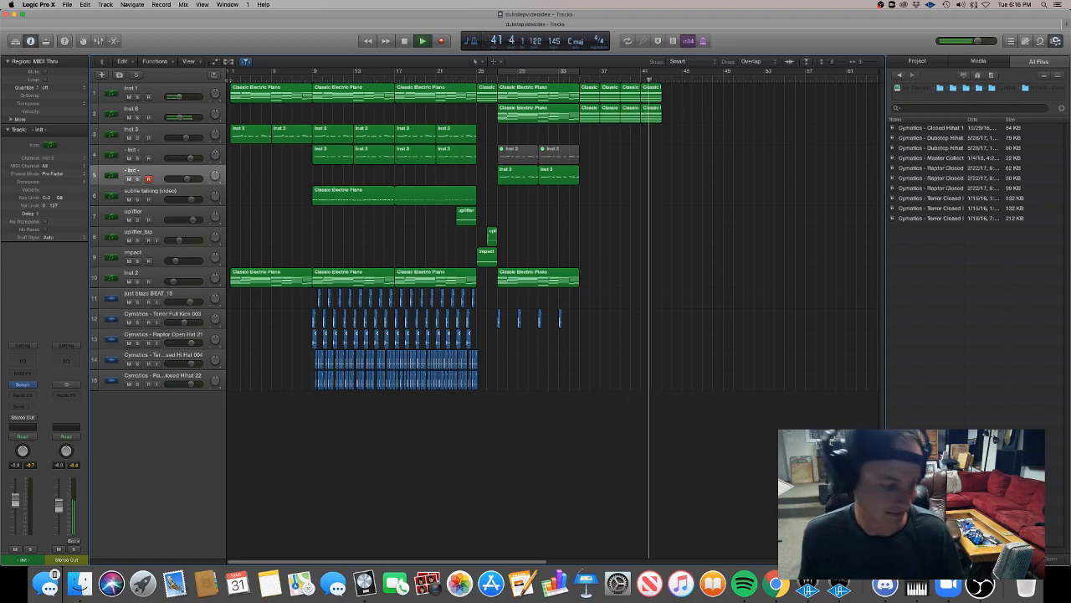
key(space)
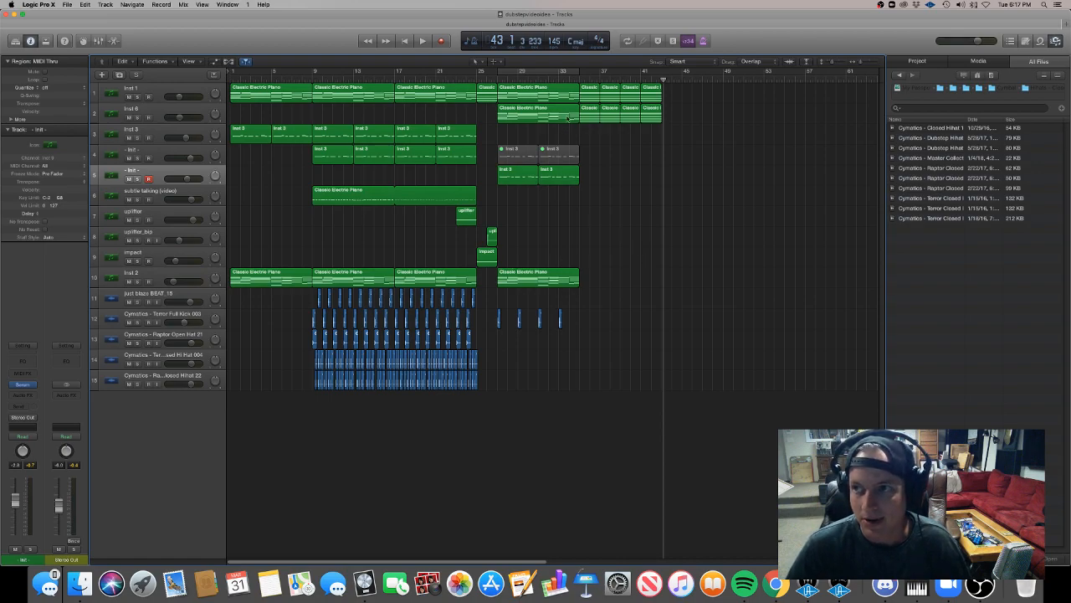
Insert the Waves H-Delay effect in stereo on the duplicated - Init - lead track.
click(558, 80)
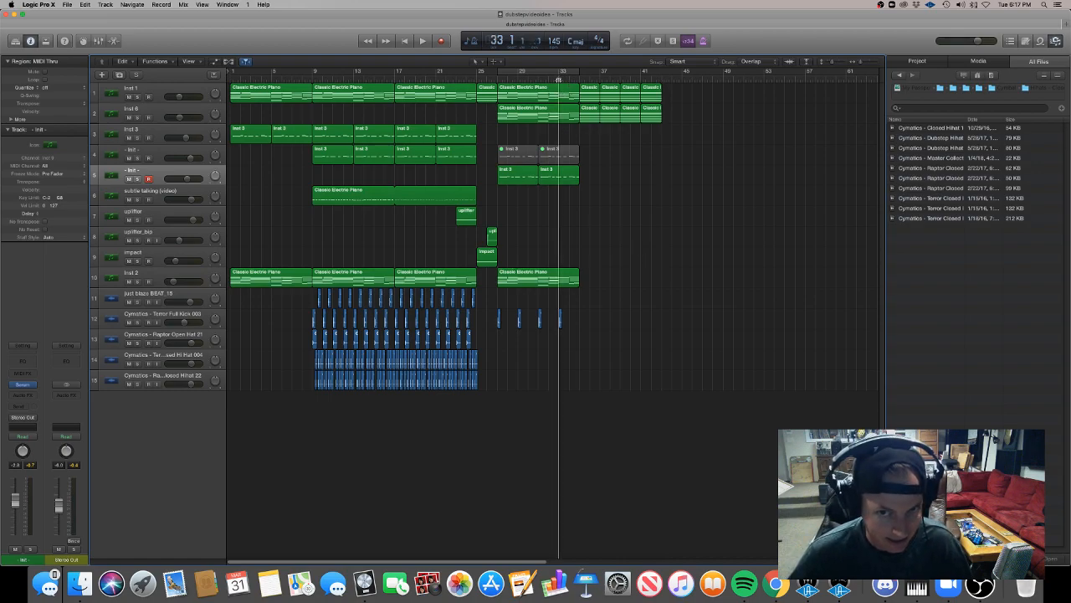
click(144, 177)
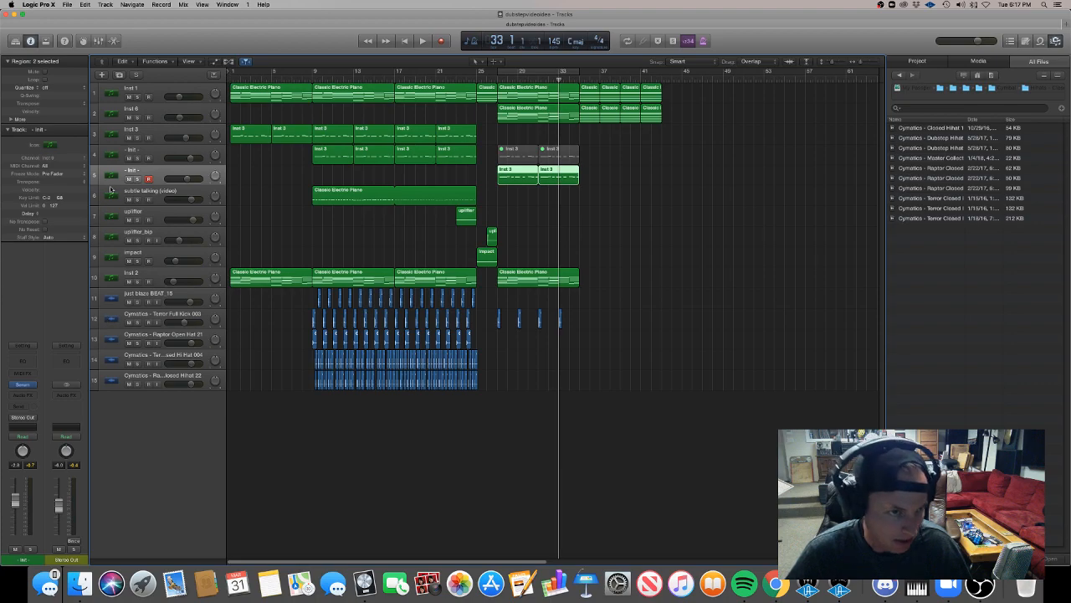
click(31, 395)
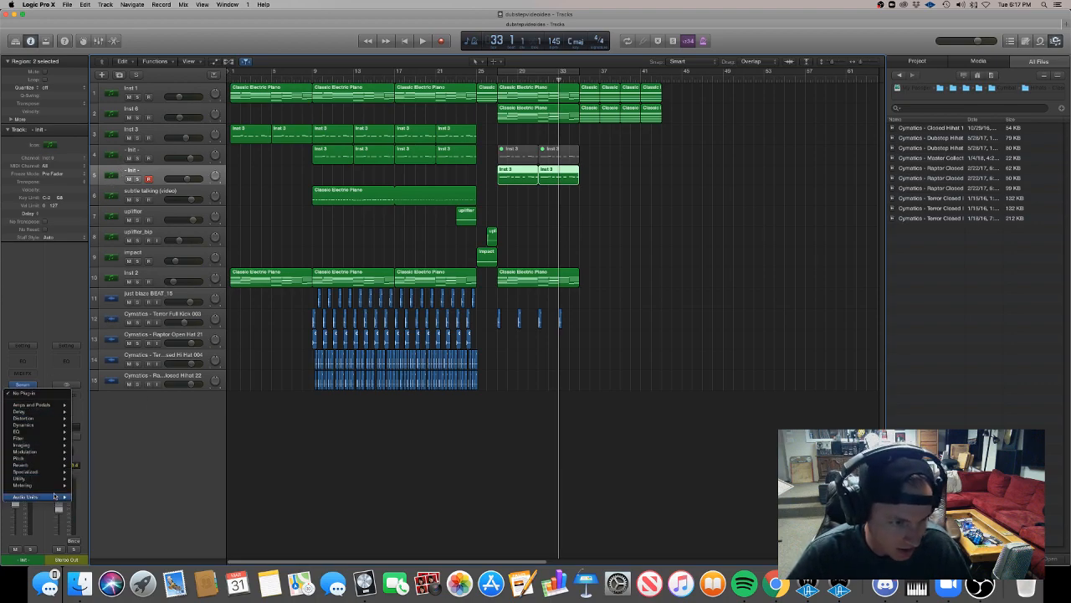
mouse_move(60, 498)
mouse_move(108, 552)
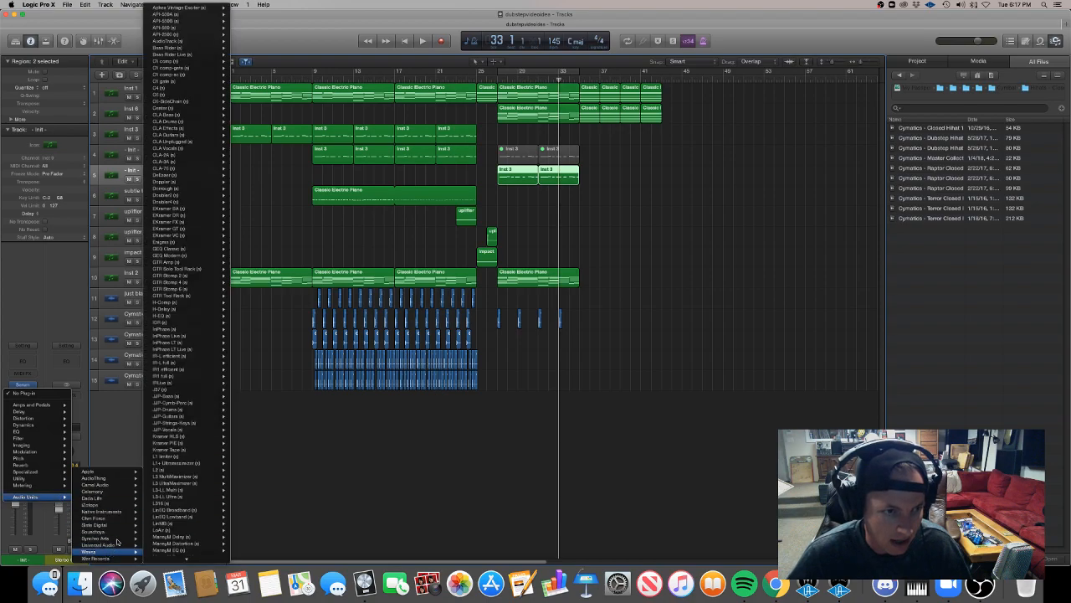
mouse_move(188, 309)
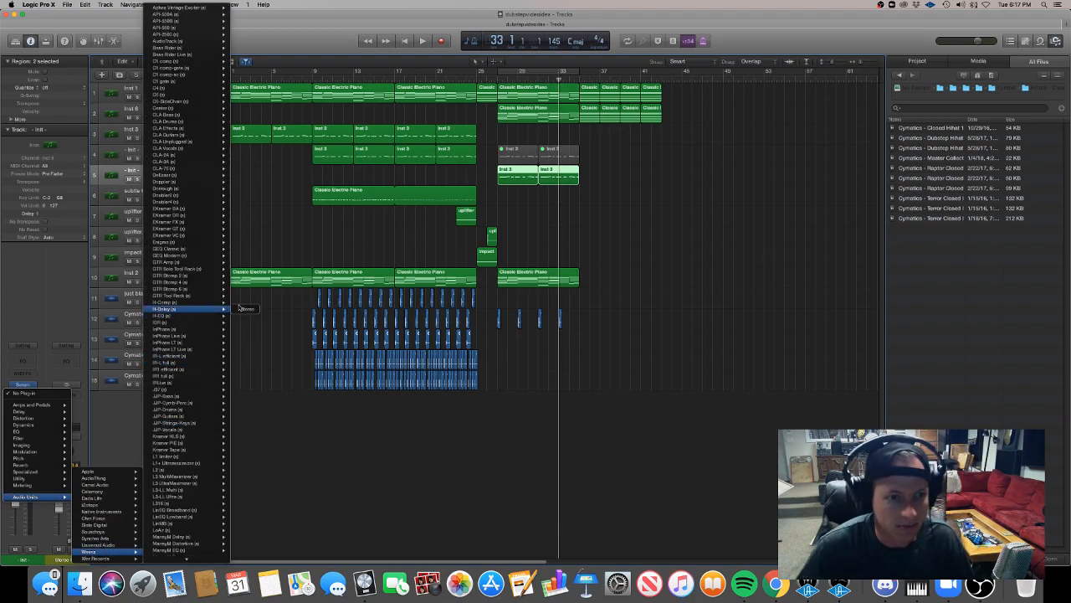
click(246, 309)
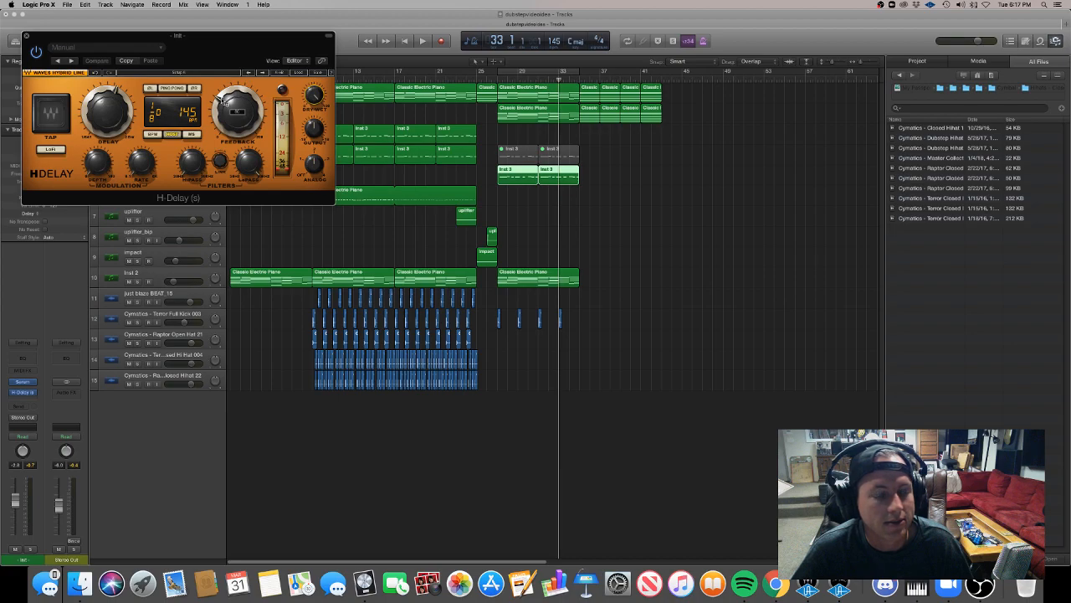
Raise the H-Delay's dry/wet mix, feedback and delay time.
drag(316, 99, 315, 90)
drag(226, 115, 226, 94)
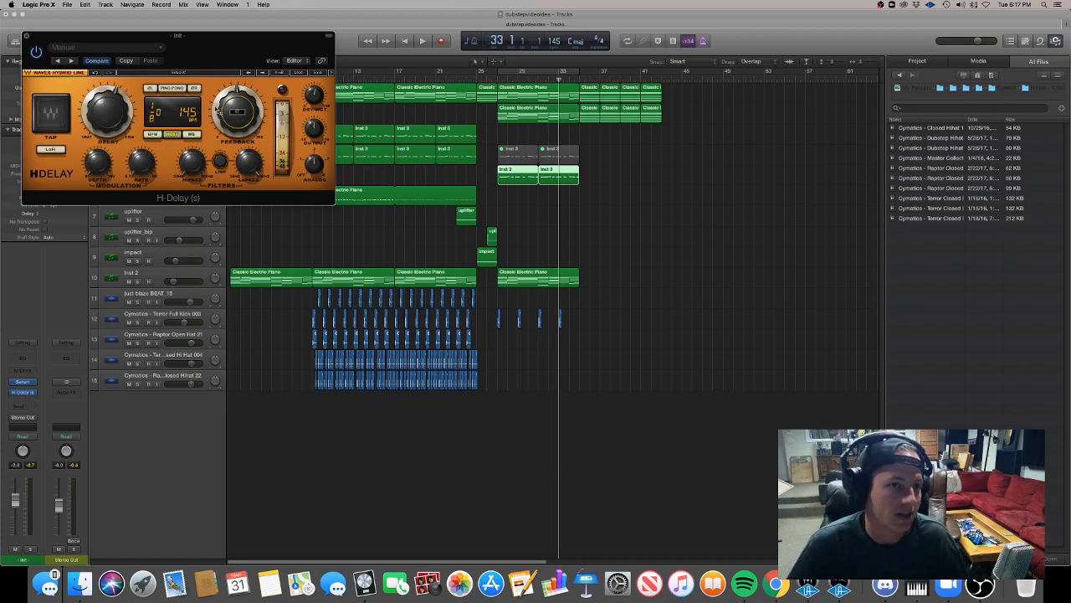
drag(105, 101, 104, 74)
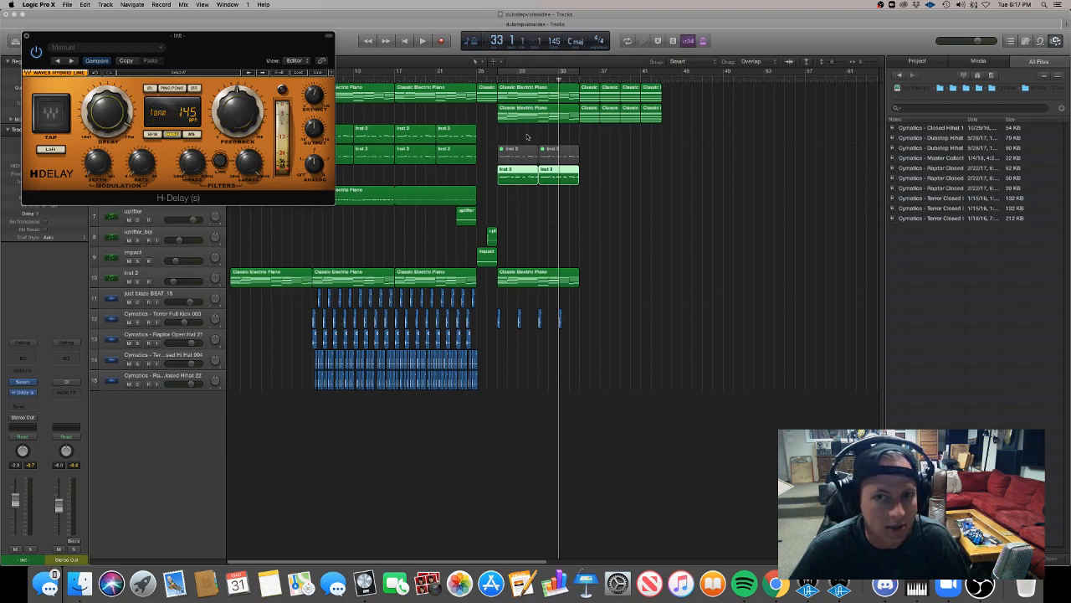
Split the lead at bar 34, bounce its last bar in place to a new track and close the H-Delay window.
click(569, 81)
drag(566, 170, 579, 191)
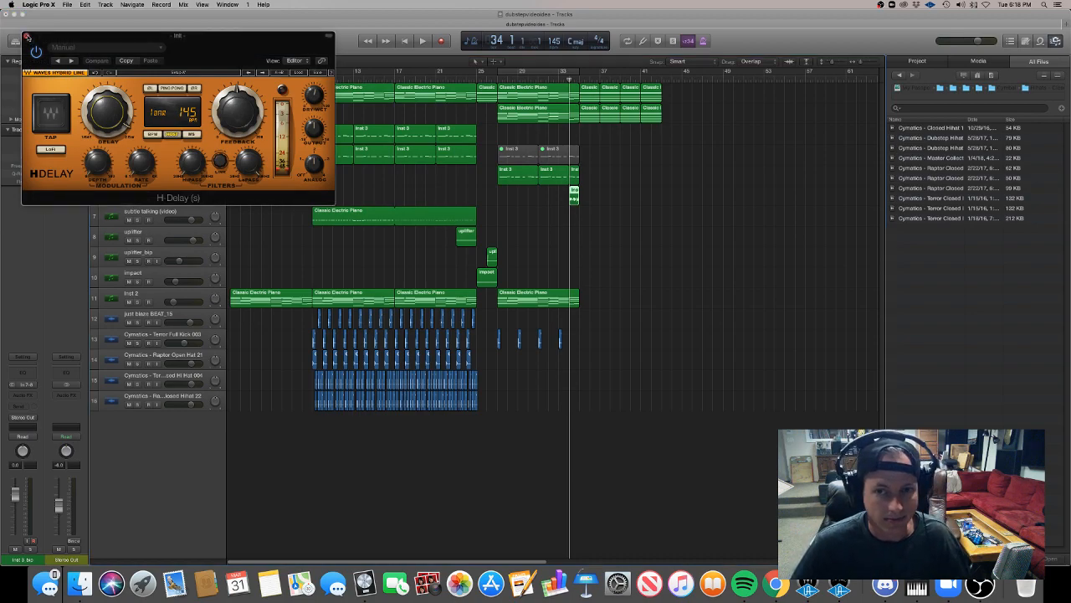
click(28, 37)
Move the bounced Inst 3_bip region to bar 35, end it at bar 43 and play the transition from bar 34.
drag(578, 201, 660, 209)
drag(574, 199, 585, 201)
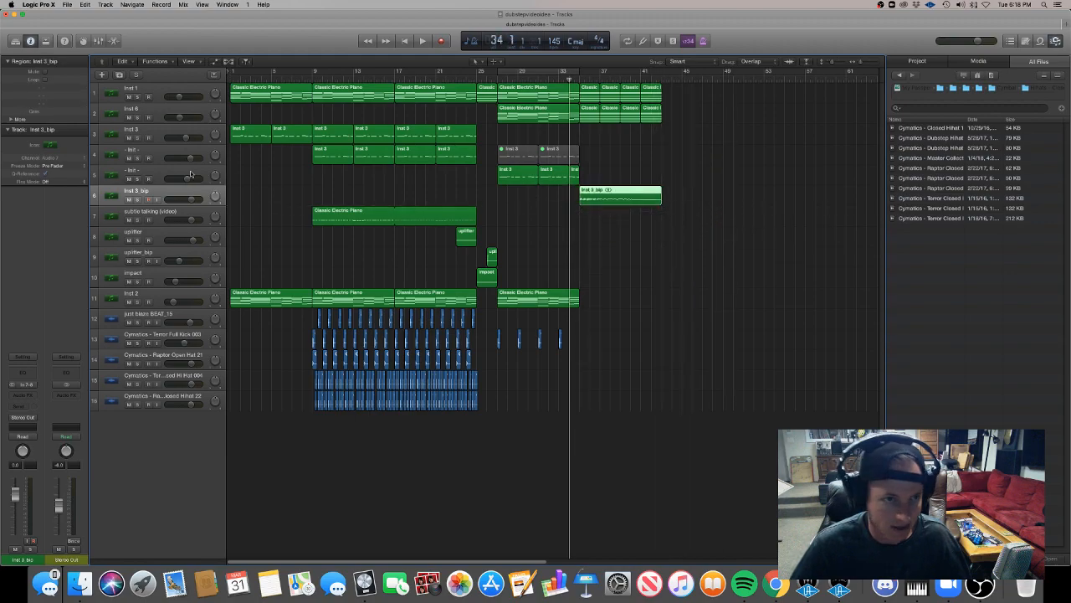
click(184, 178)
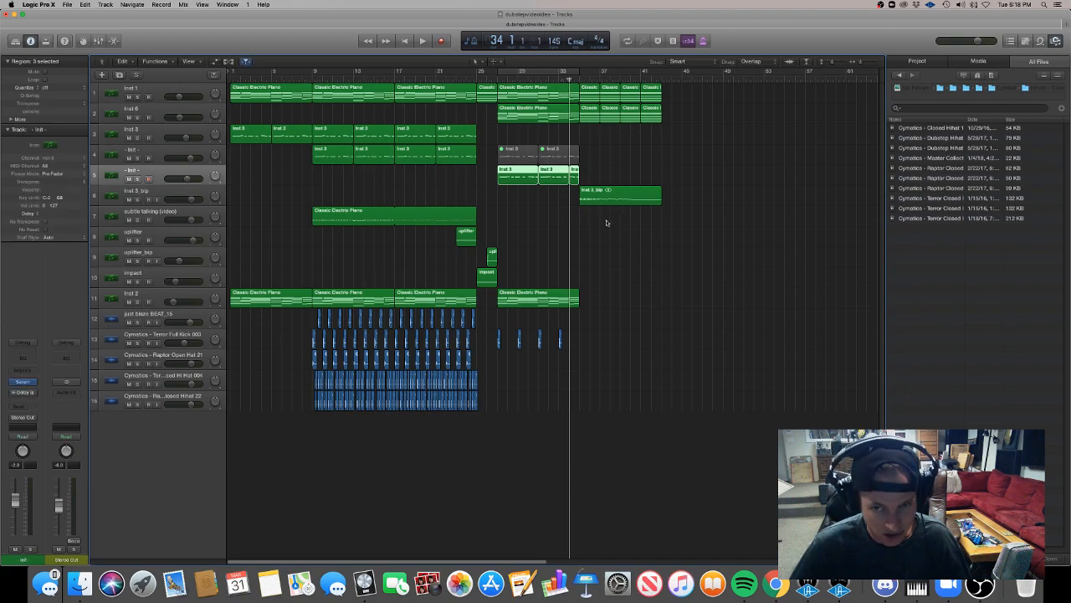
click(623, 249)
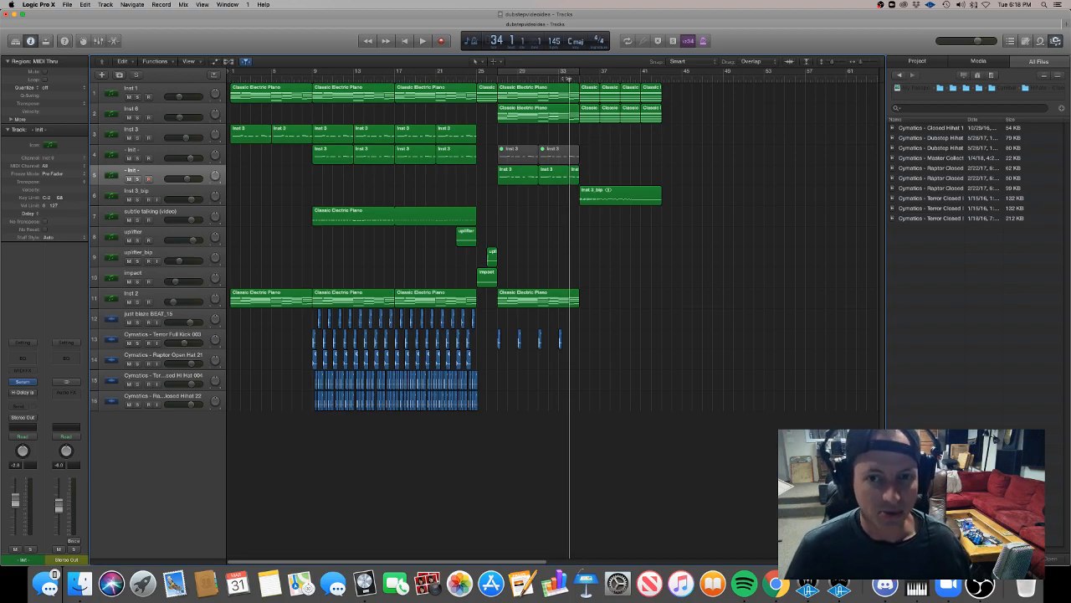
key(space)
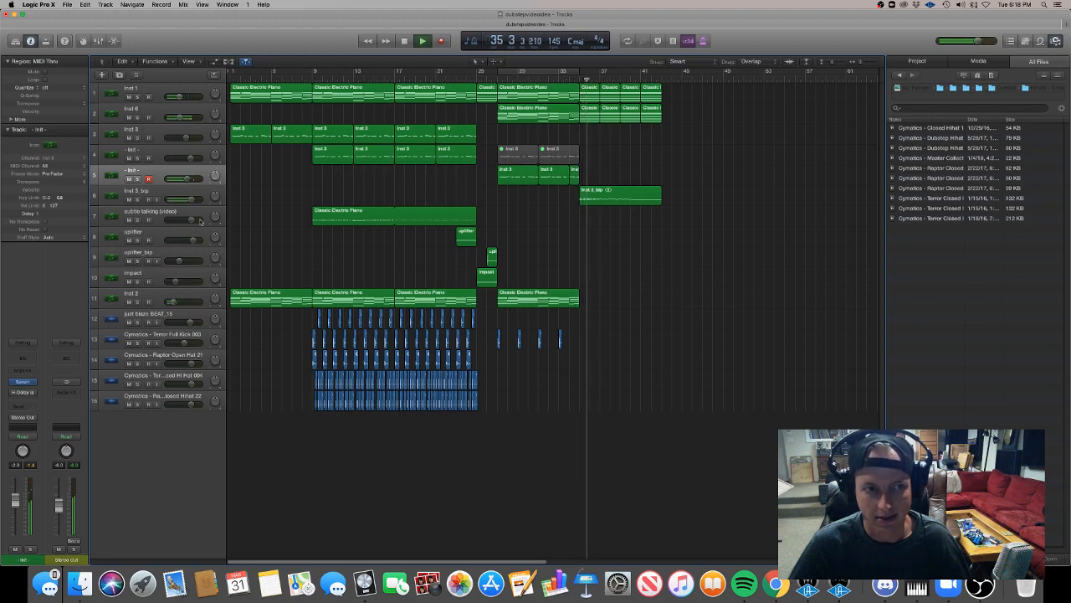
click(171, 191)
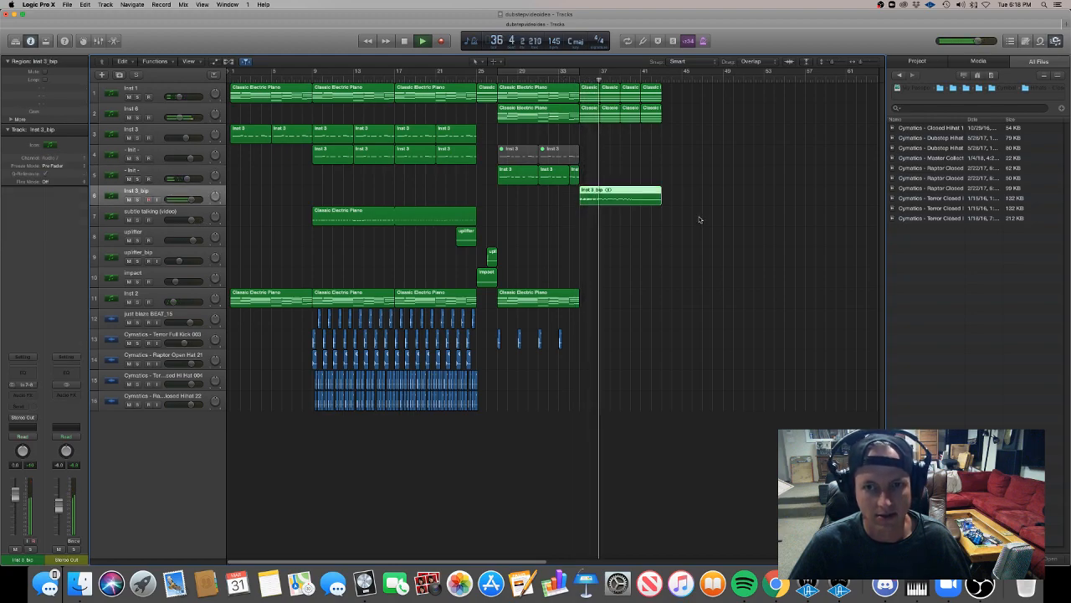
Stop playback and rearrange the bounced lead from bar 35 into one four-bar, two one-bar and four half-bar repeats.
drag(600, 195, 662, 208)
shift+click(626, 200)
key(space)
scroll(651, 208, up, 5)
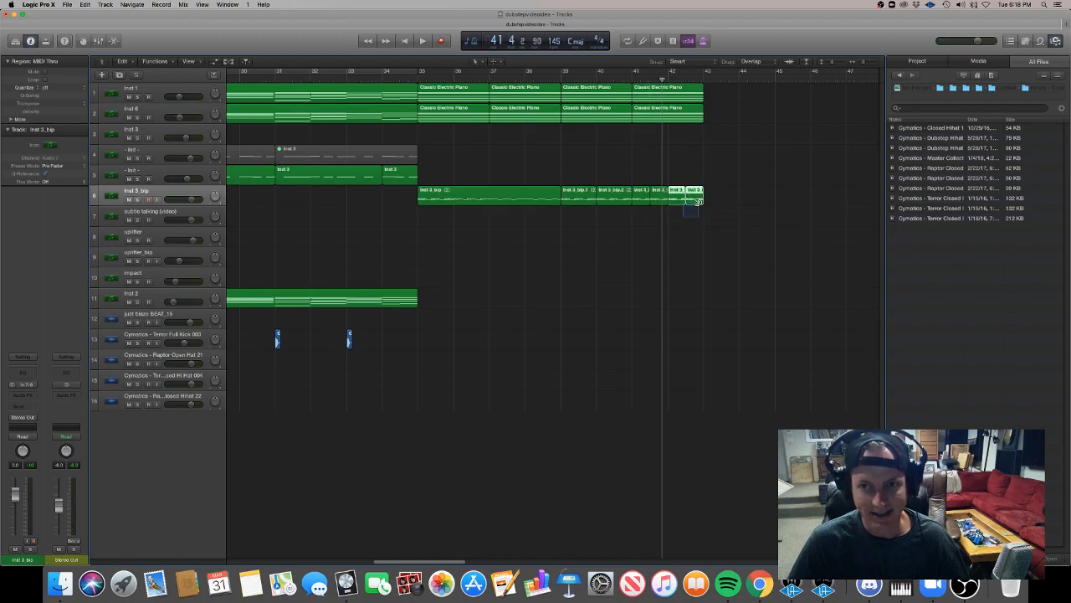
Tighten the Inst 3_bip repeats from bar 35, halving them progressively from two bars to eighth-bar pieces that end mid-bar 42.
click(590, 222)
drag(557, 202, 488, 207)
drag(562, 217, 700, 197)
drag(581, 199, 509, 199)
drag(634, 223, 645, 204)
click(661, 215)
drag(646, 203, 679, 208)
click(673, 201)
shift+click(670, 201)
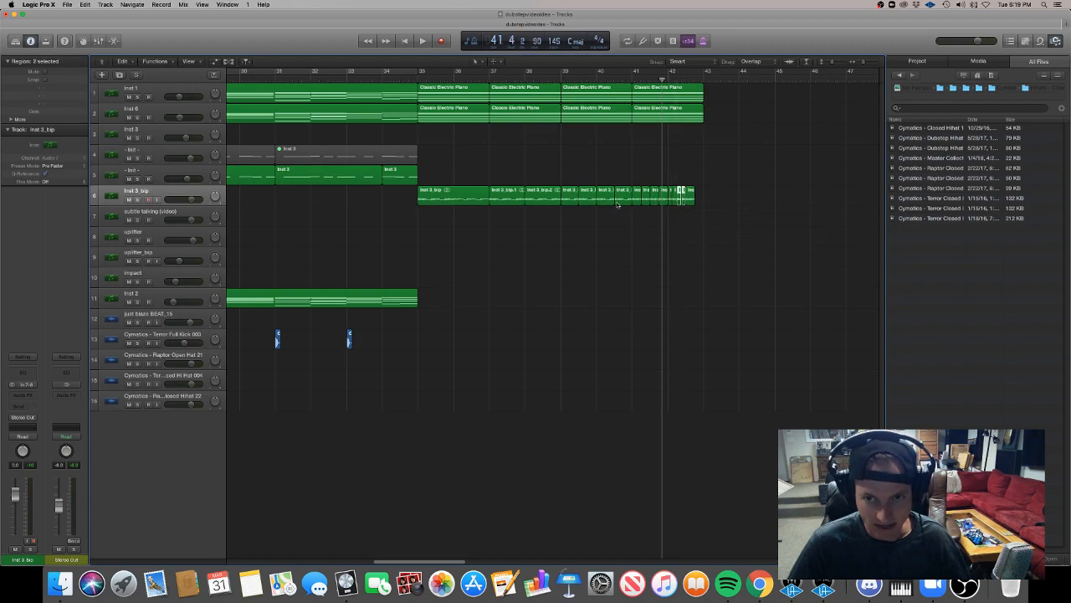
click(688, 200)
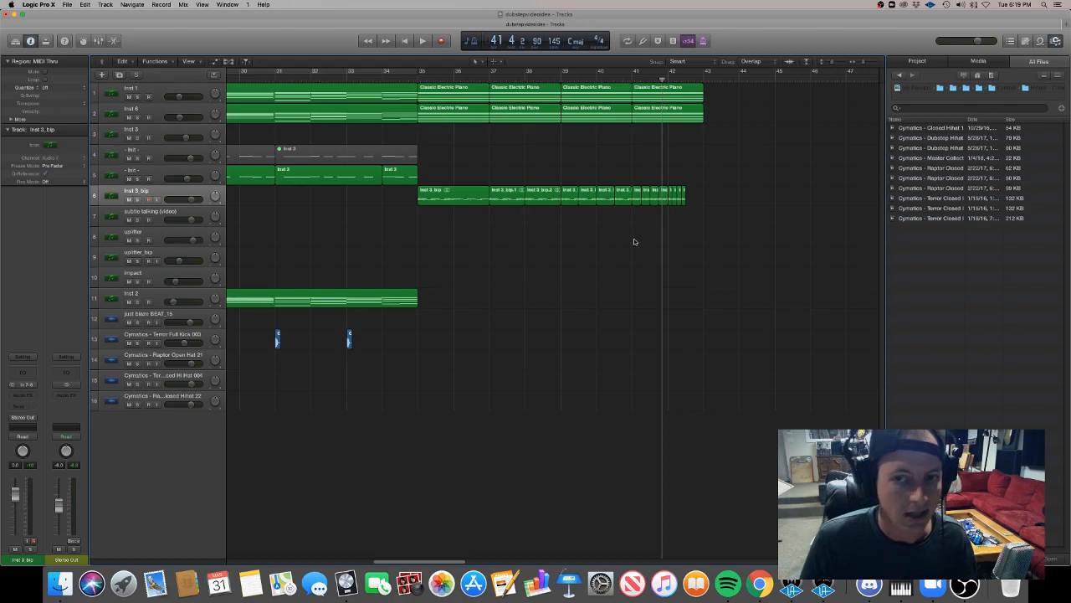
Insert the stereo version of Soundtoys Little AlterBoy on the Inst 3_bip track.
click(177, 193)
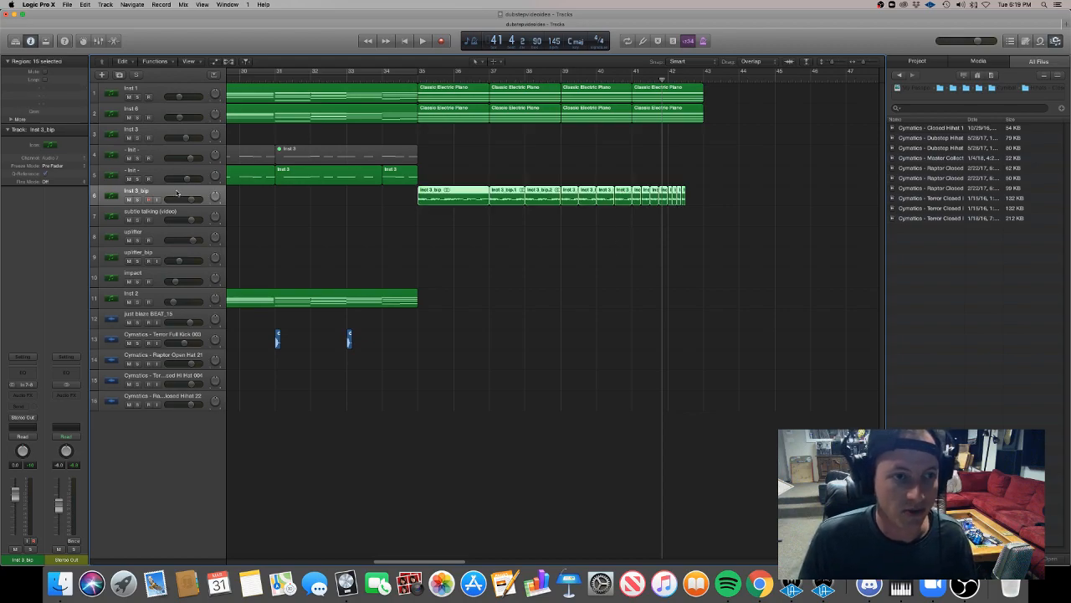
click(26, 397)
mouse_move(33, 496)
mouse_move(110, 553)
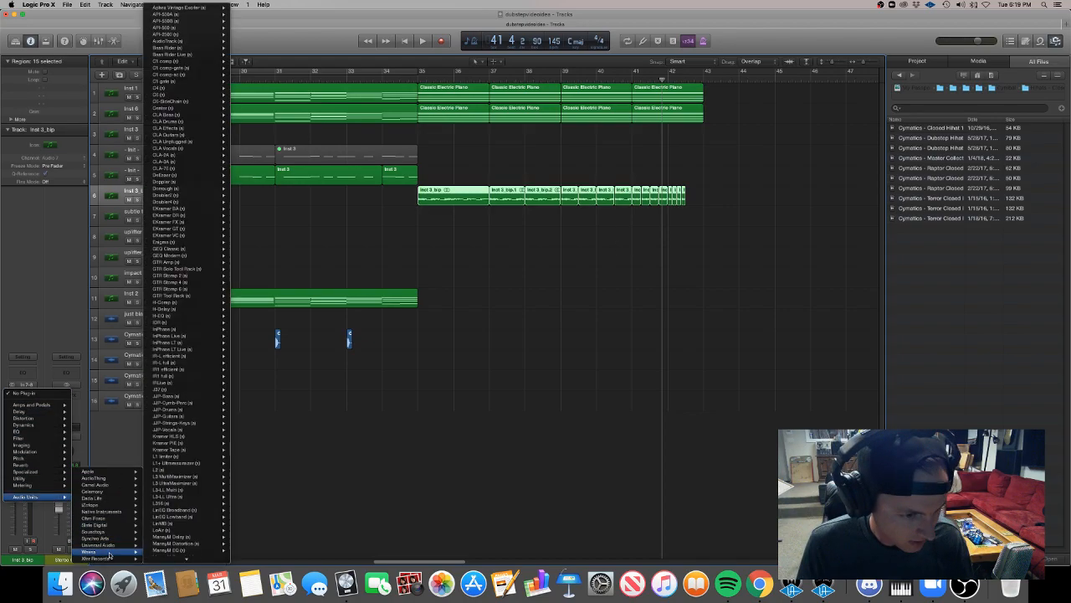
mouse_move(192, 580)
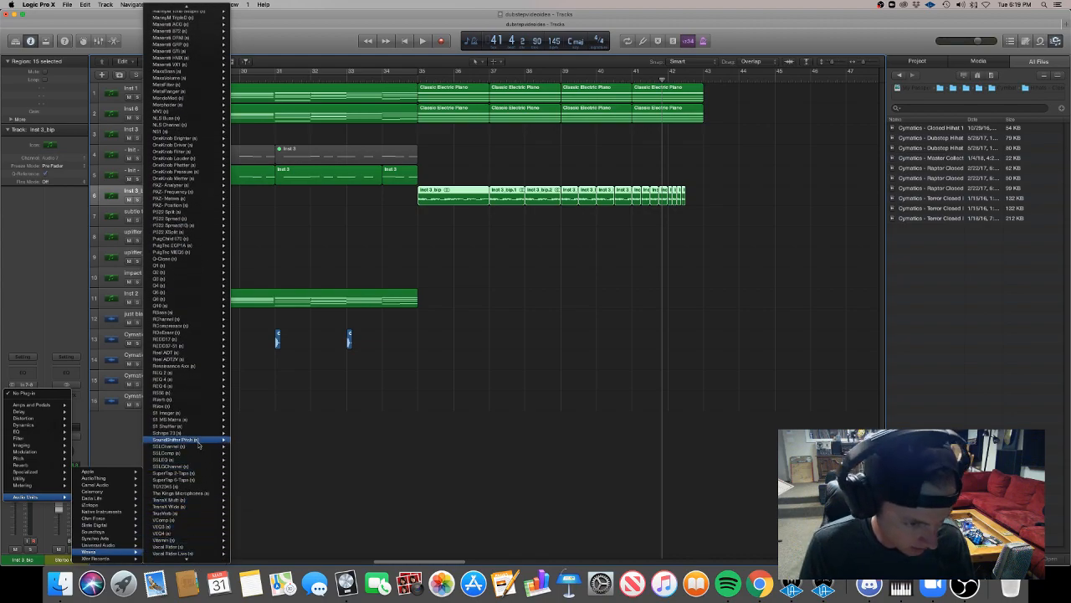
mouse_move(198, 453)
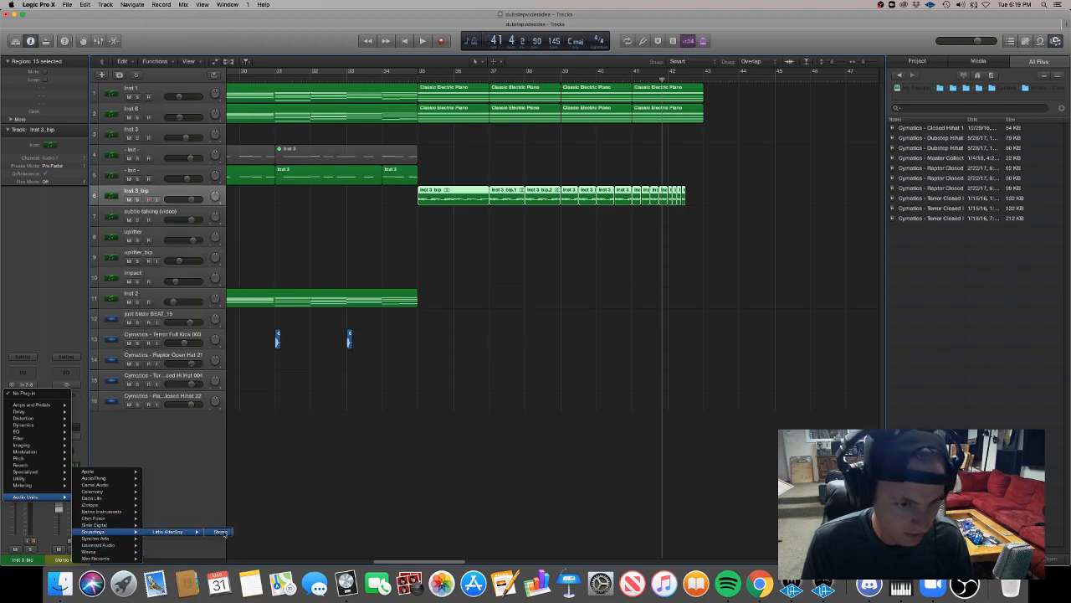
click(230, 537)
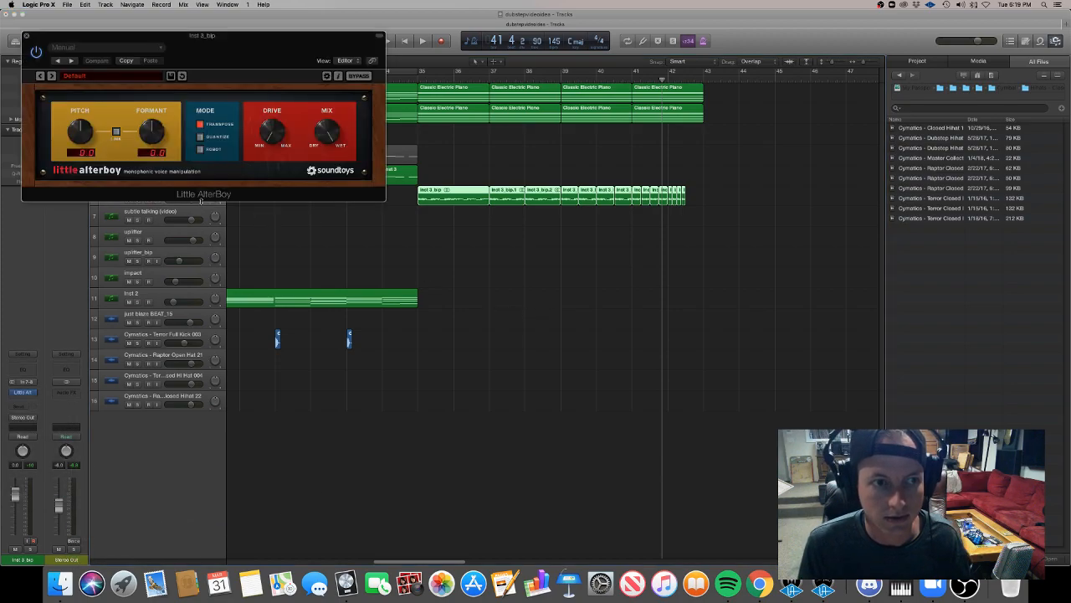
Try Little AlterBoy's pitch and formant at -12.0 on the bounced lead during playback and close the plug-in.
drag(82, 132, 117, 252)
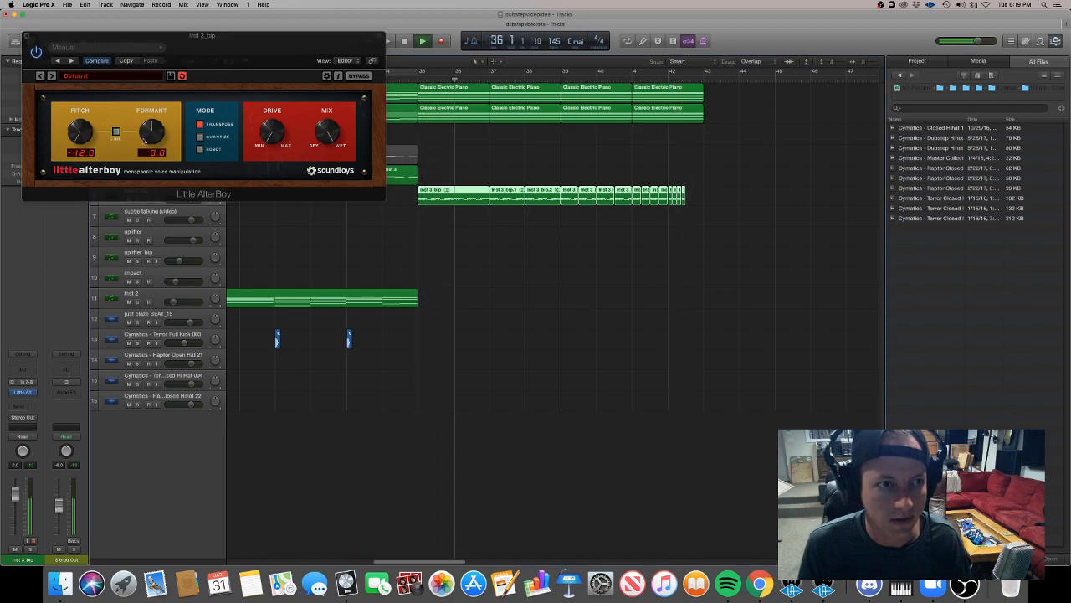
drag(151, 131, 170, 224)
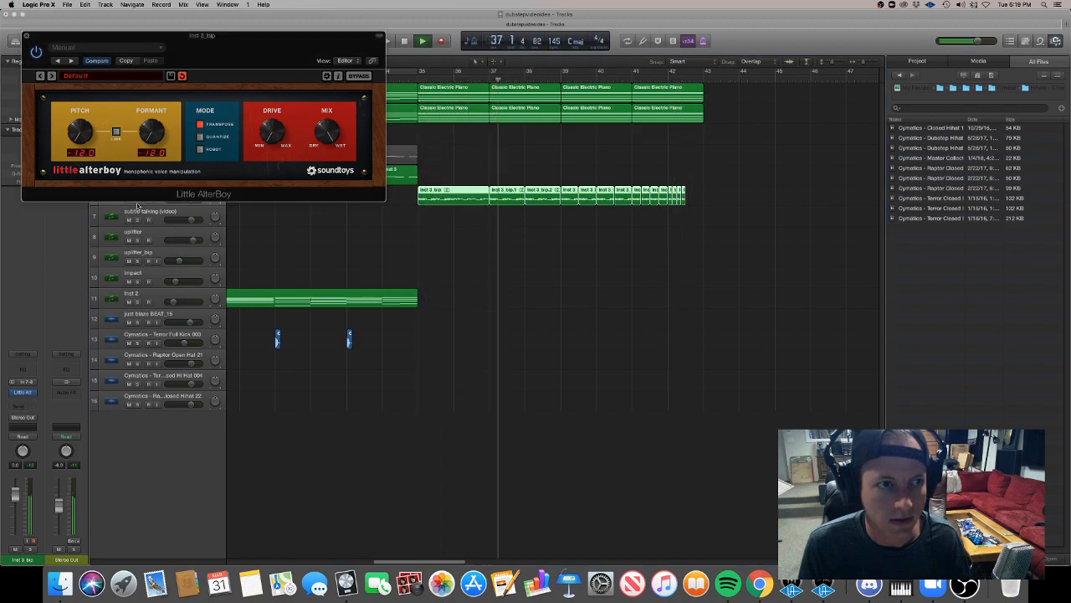
drag(153, 135, 158, 181)
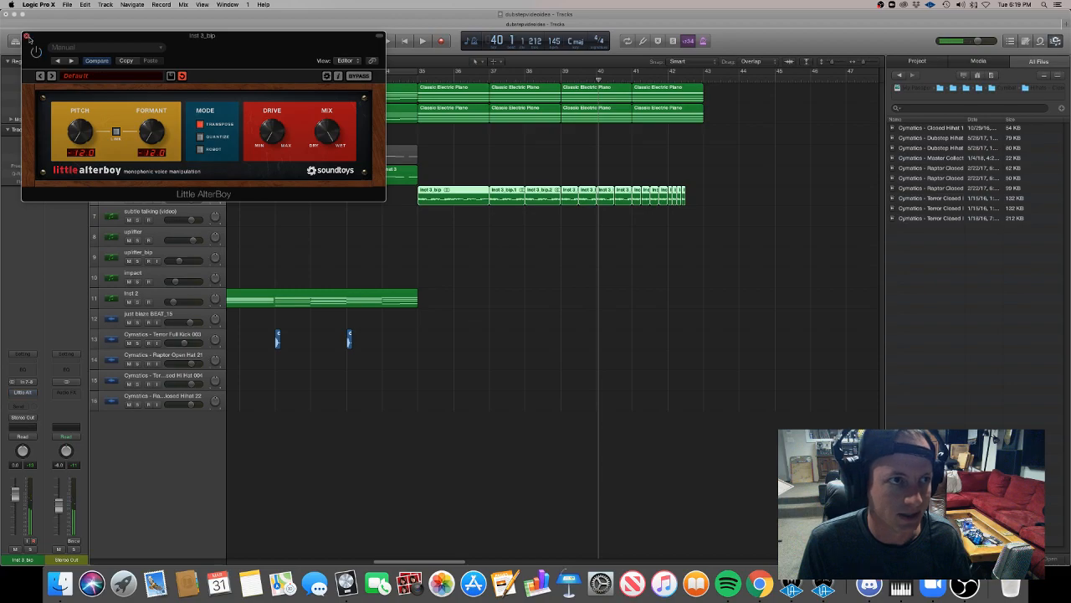
click(27, 37)
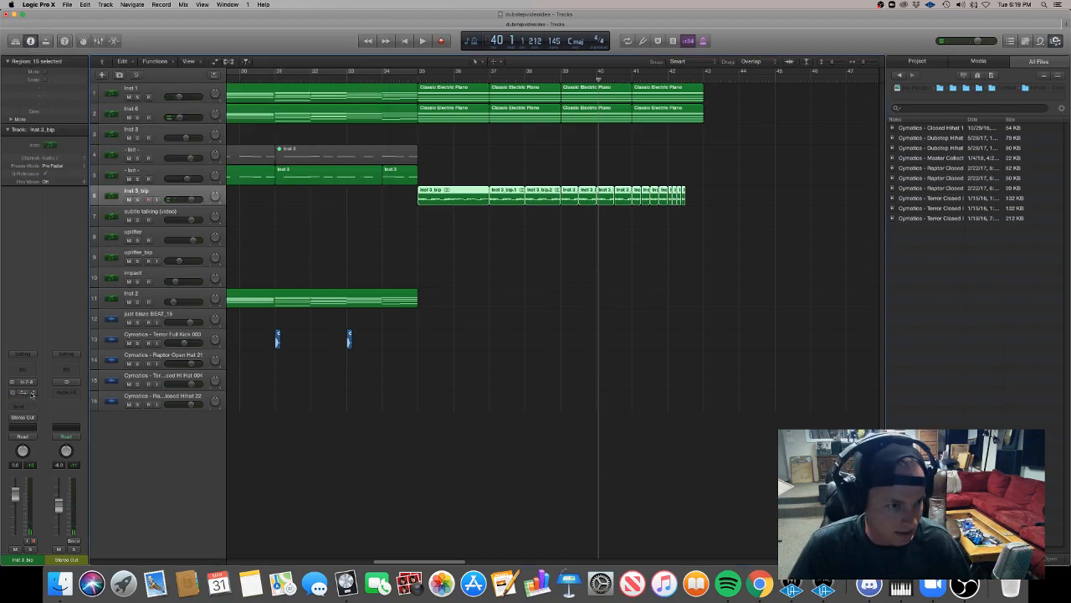
Replace Little AlterBoy on Inst 3_bip with the stereo Waves SoundShifter Pitch plug-in.
click(30, 392)
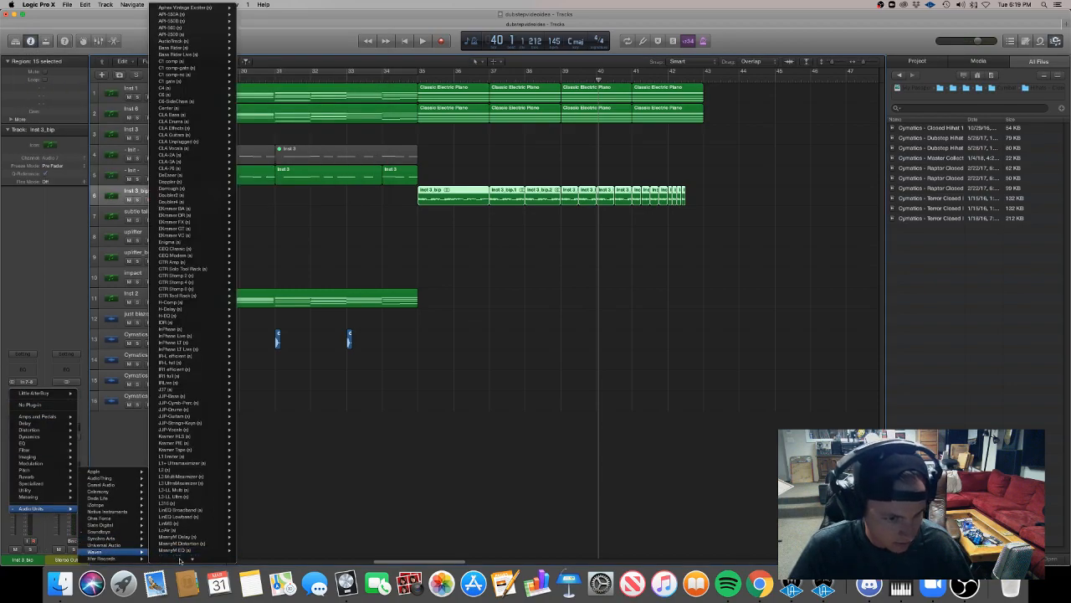
scroll(180, 536, down, 15)
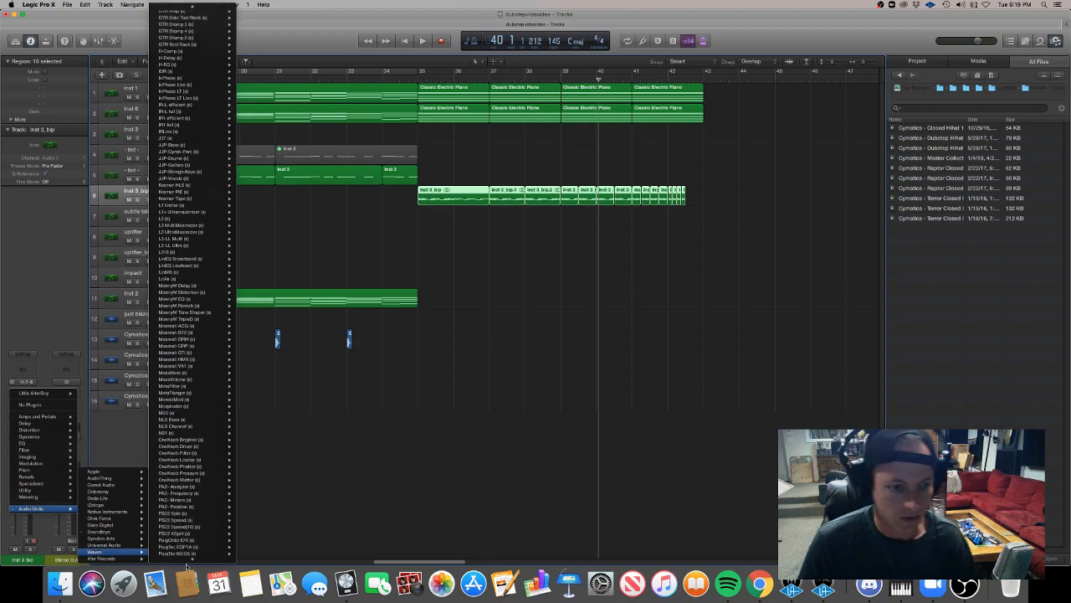
scroll(189, 543, down, 10)
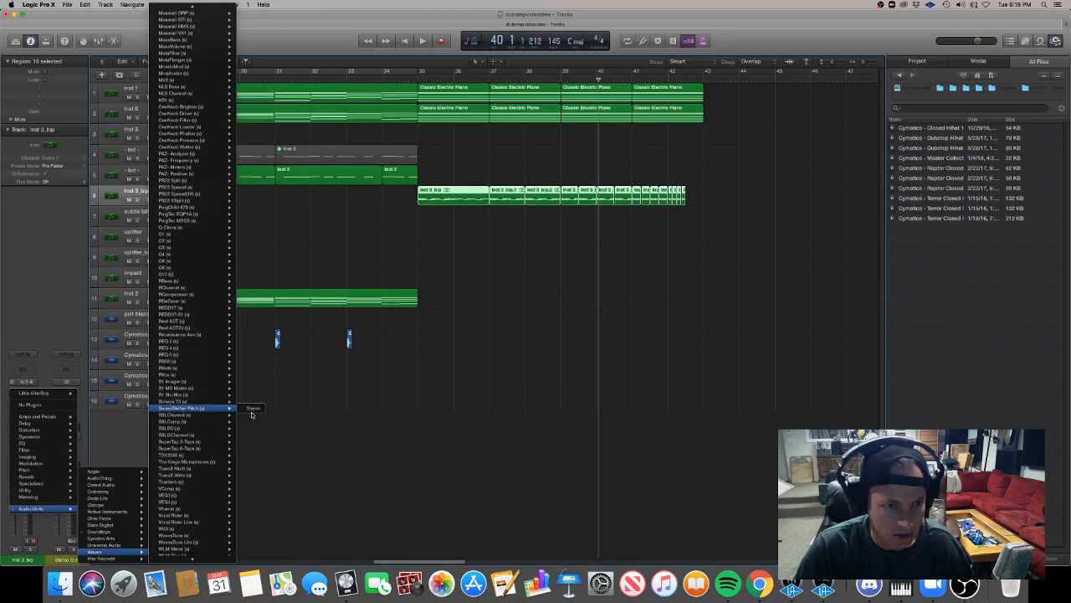
click(254, 409)
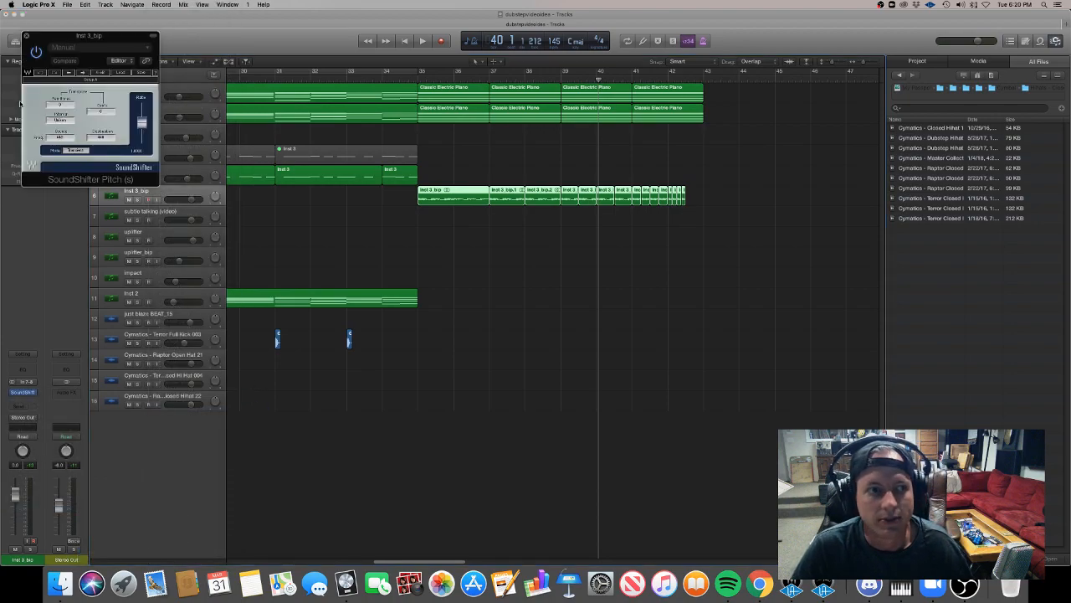
Transpose the bounced lead down 12 semitones in SoundShifter, audition it from bar 35 and close the plug-in.
drag(66, 107, 107, 75)
click(418, 76)
key(space)
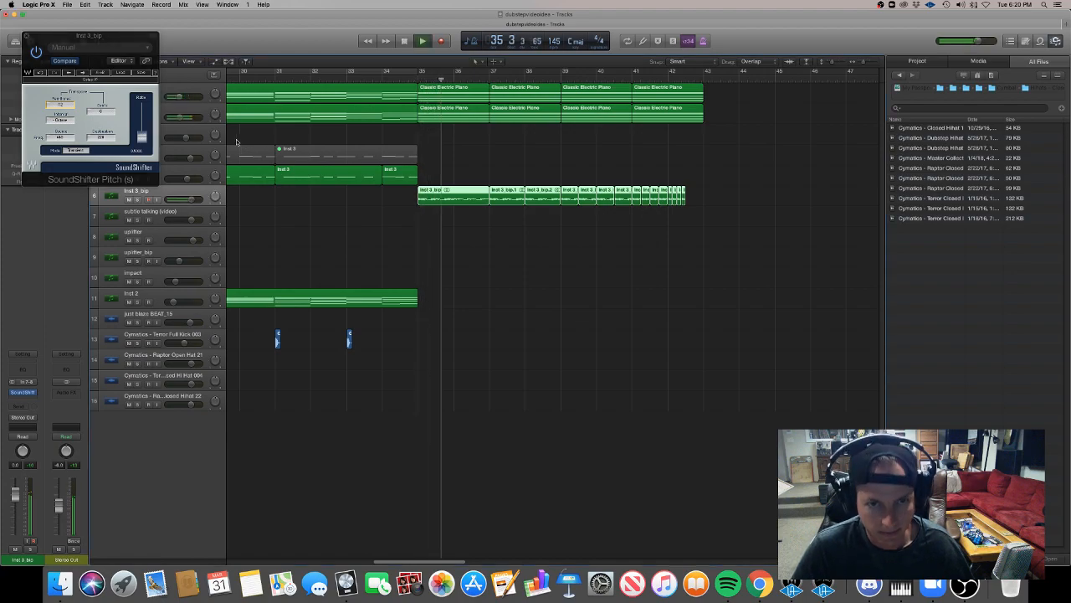
click(354, 73)
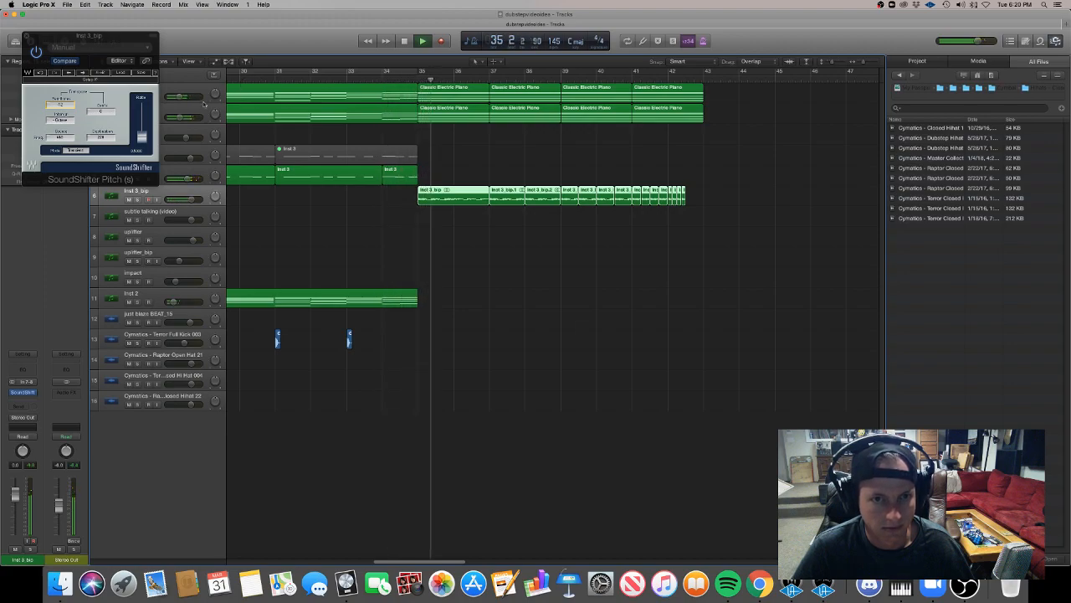
click(23, 35)
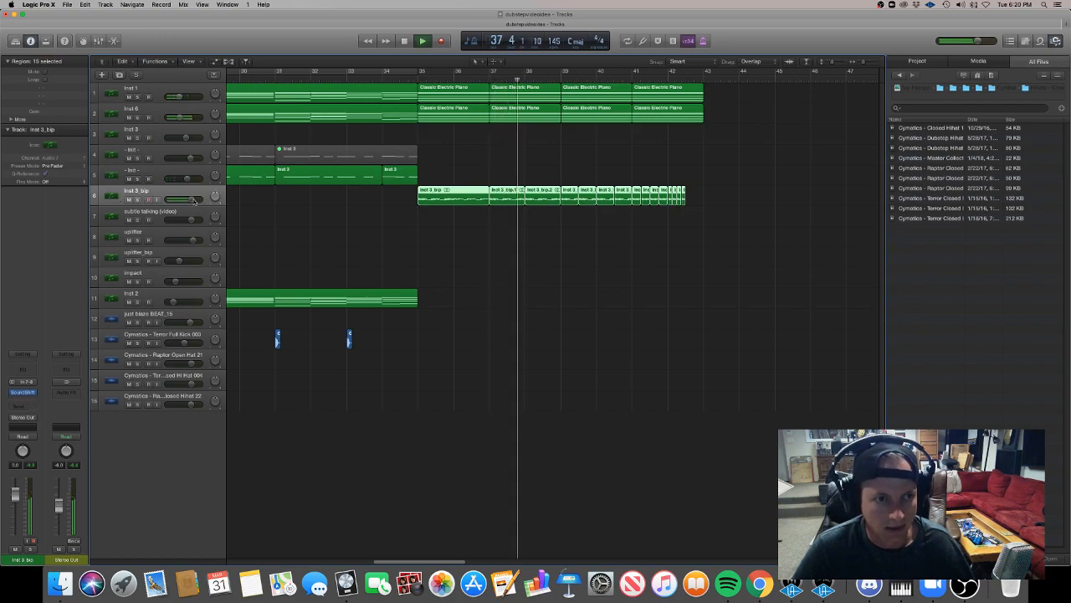
Apply a Channel EQ high cut at 240 Hz to the Inst 3_bip track and close the EQ.
click(329, 77)
drag(336, 129, 135, 128)
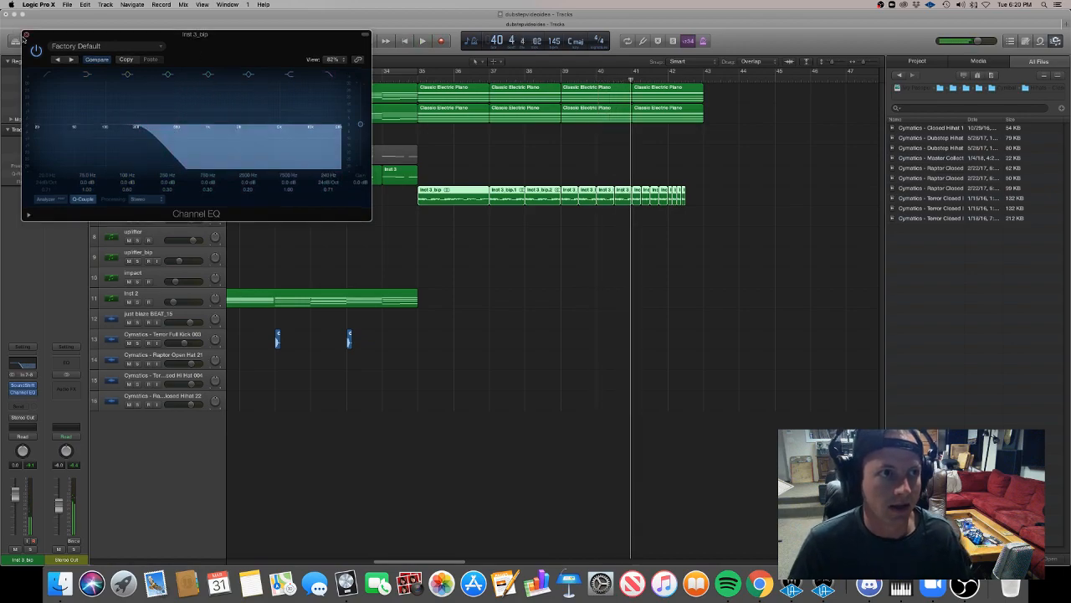
click(26, 35)
click(186, 191)
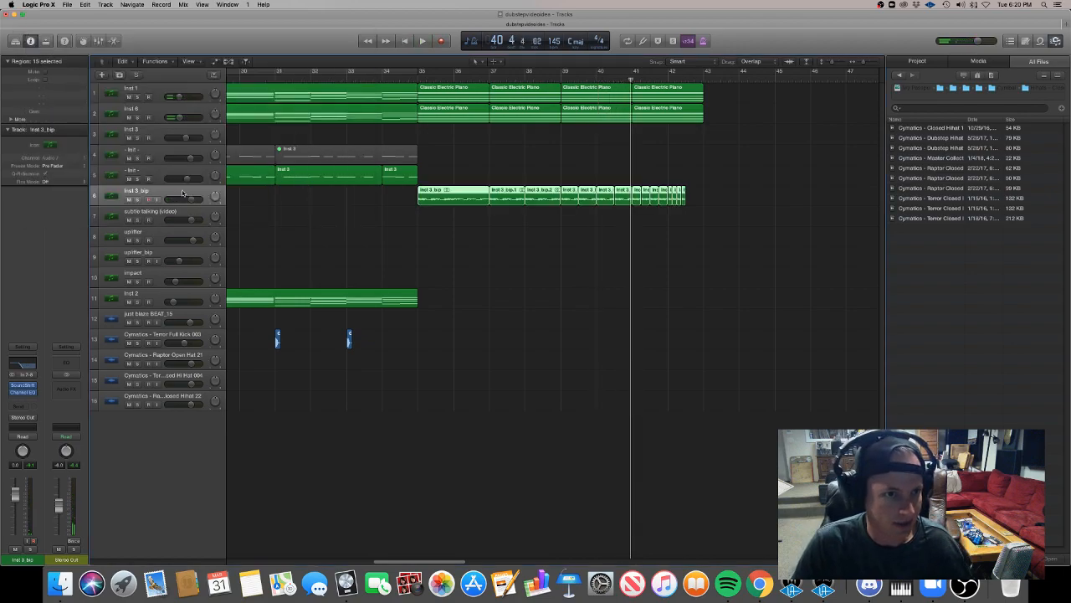
Show the Inst 3_bip automation for the Channel EQ high cut, place starting points at bar 35 and play from just before it.
key(a)
click(185, 254)
mouse_move(201, 232)
click(266, 232)
click(418, 253)
click(413, 252)
drag(418, 251, 463, 244)
click(398, 80)
key(space)
Shape the high-cut automation to open gradually from bar 37 to mid-bar 42, hide automation and stop playback.
click(488, 246)
click(523, 246)
drag(538, 246, 568, 242)
drag(649, 242, 685, 232)
click(682, 238)
key(a)
key(space)
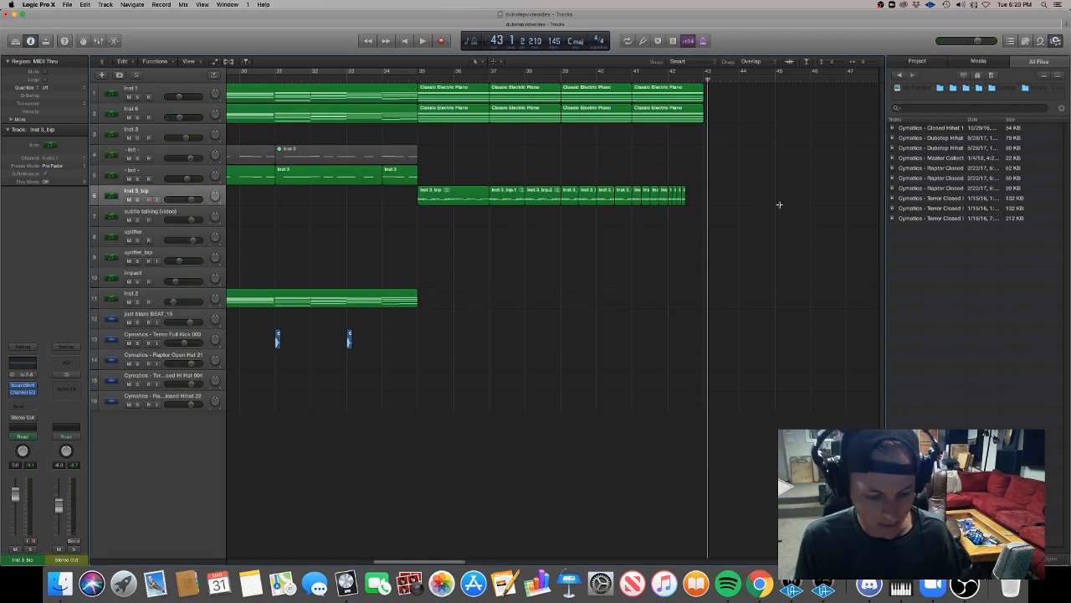
scroll(661, 256, down, 10)
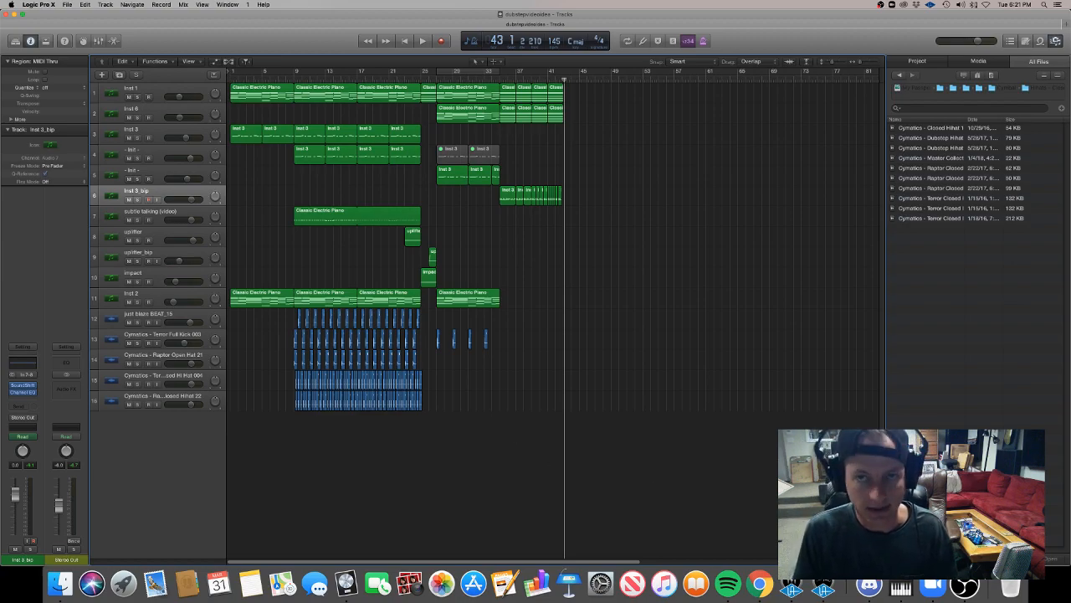
click(964, 585)
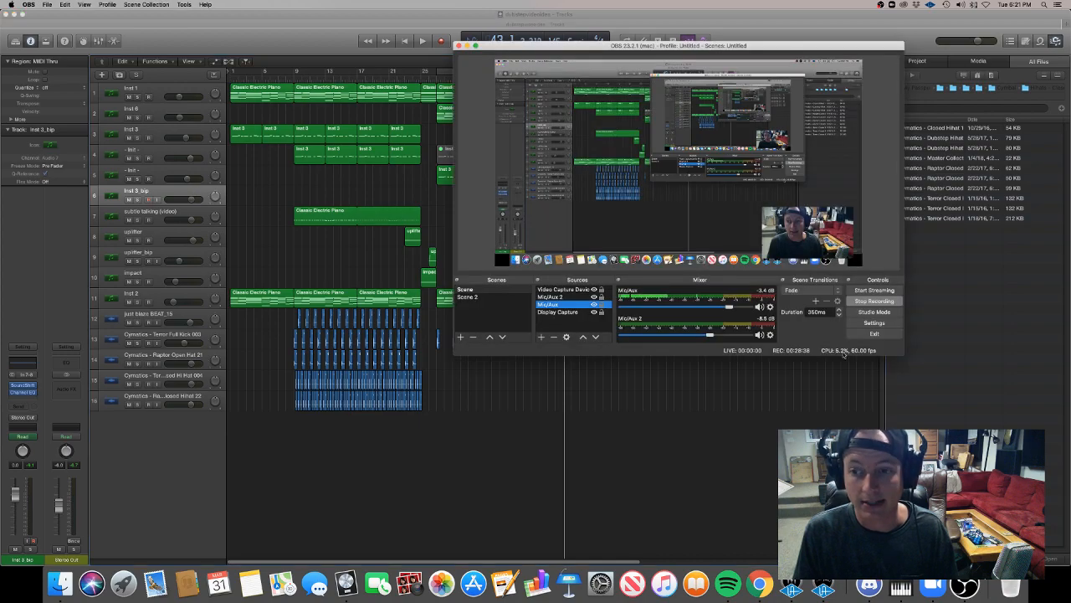